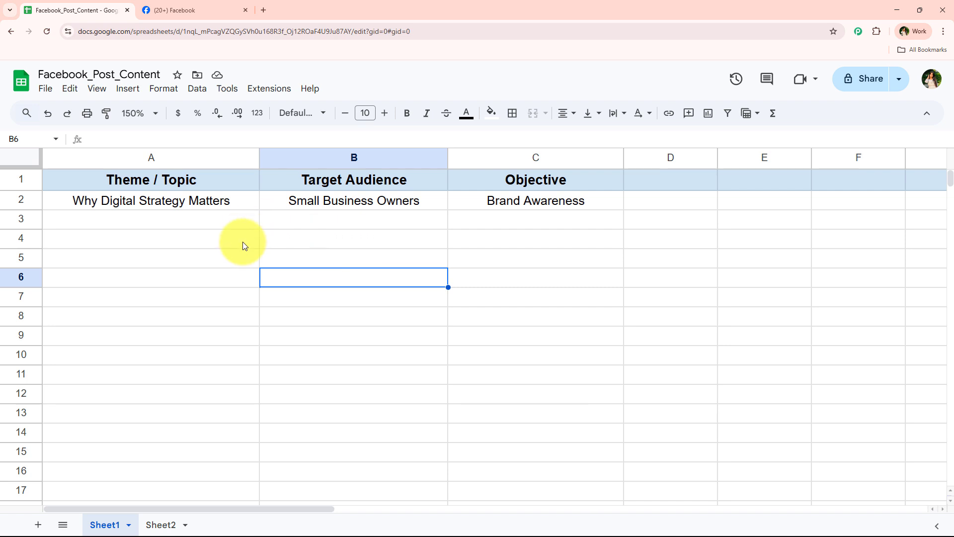
Step: Fill row 3 of the Facebook_Post_Content sheet with "Client Success Story – 3x ROI", "E-commerce Entrepreneurs" and "Social Proof / Trust"
click(239, 9)
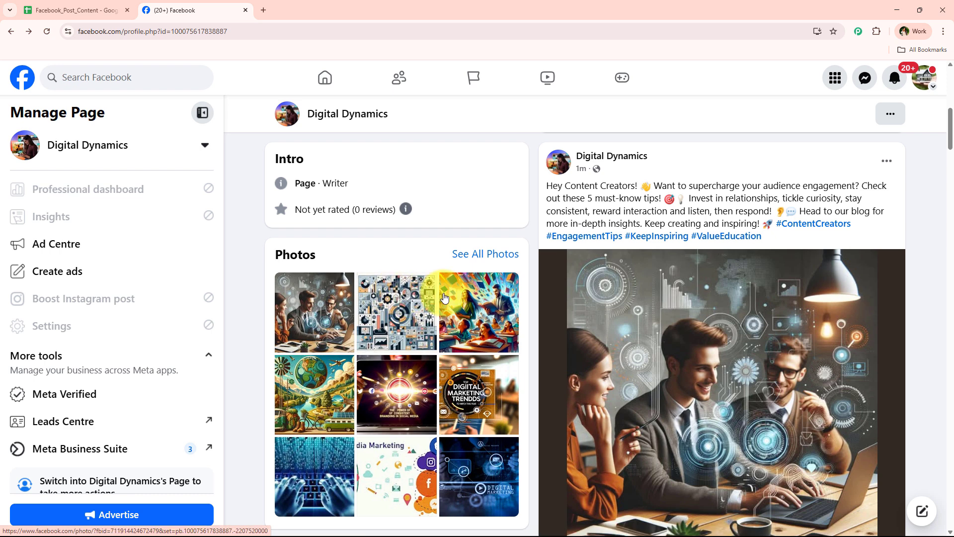
click(30, 9)
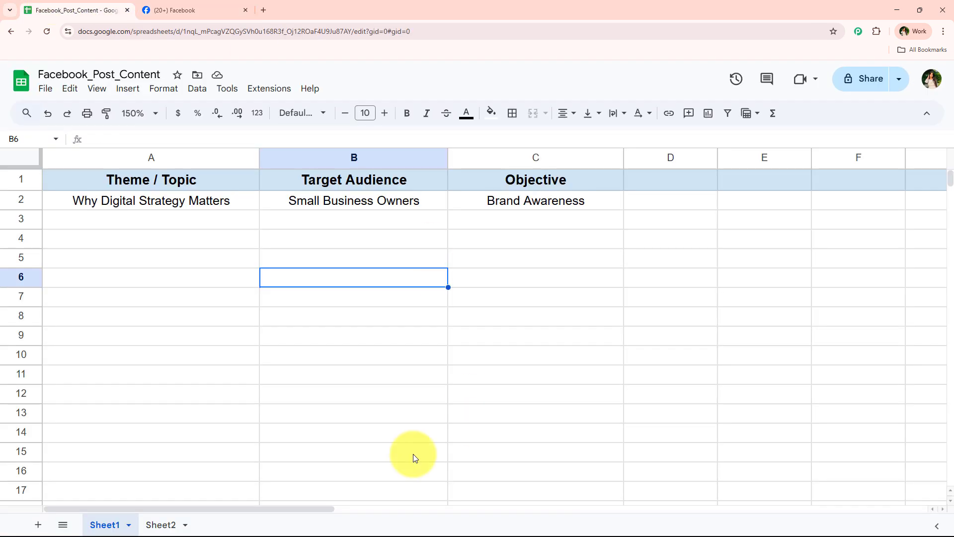
click(251, 334)
click(243, 224)
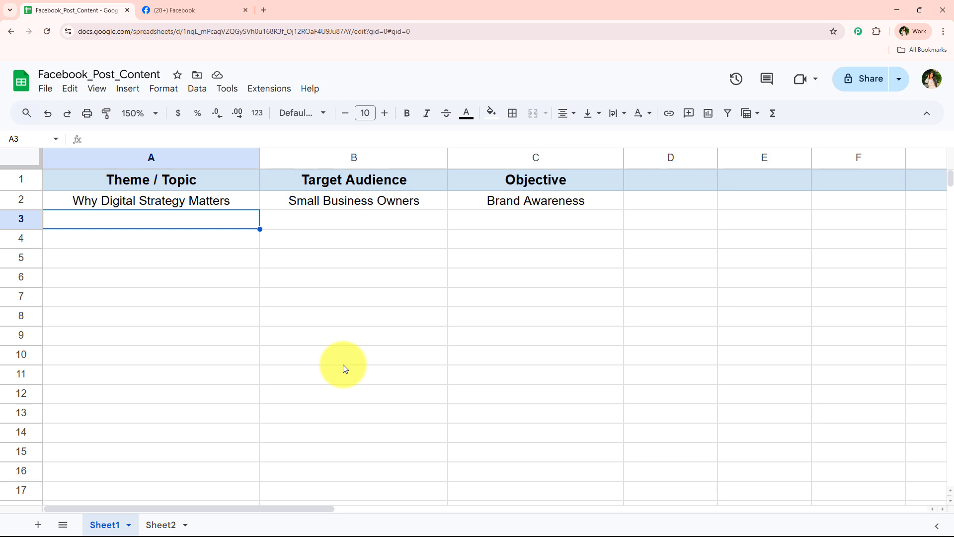
text(Client Success Story – 3x ROI)
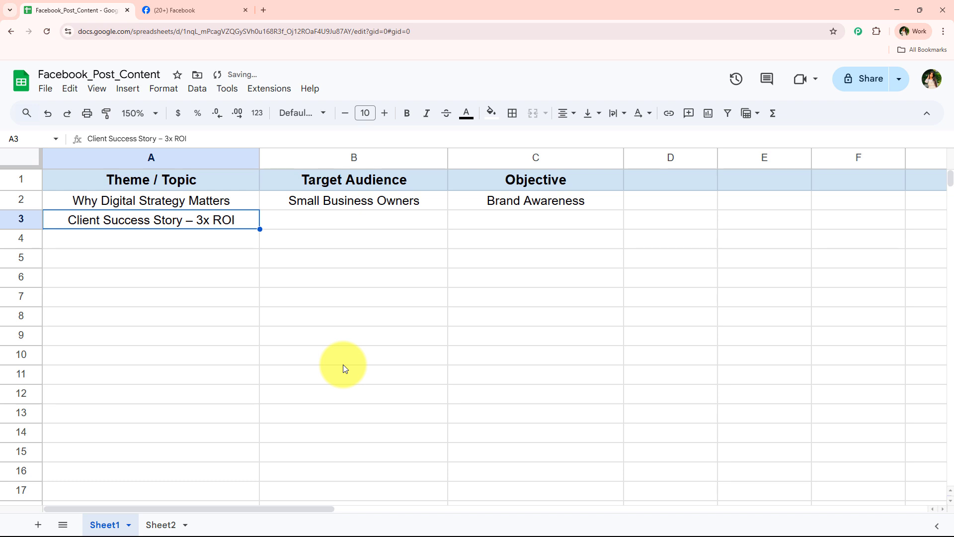
key(Tab)
text(E-commerce Entrepreneurs)
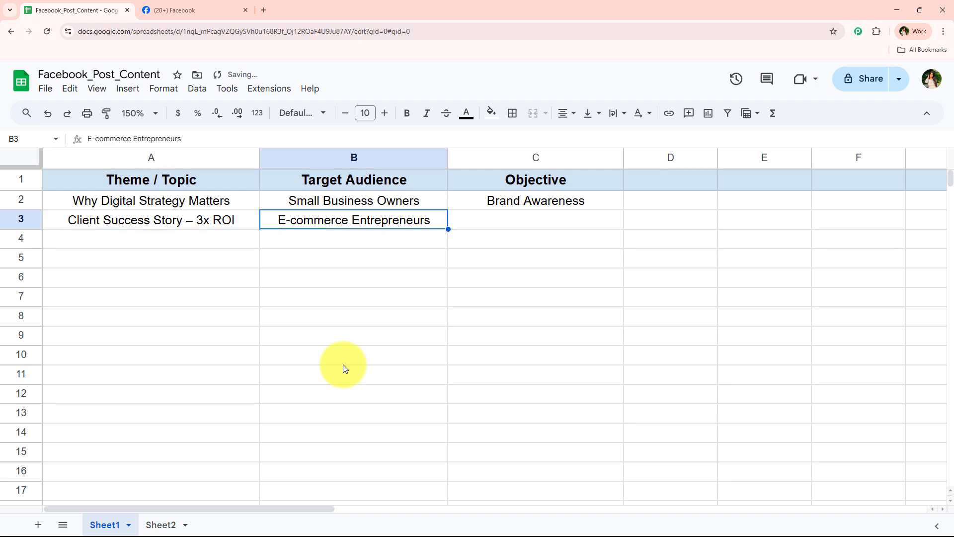
key(Tab)
text(Social Proof / Trust)
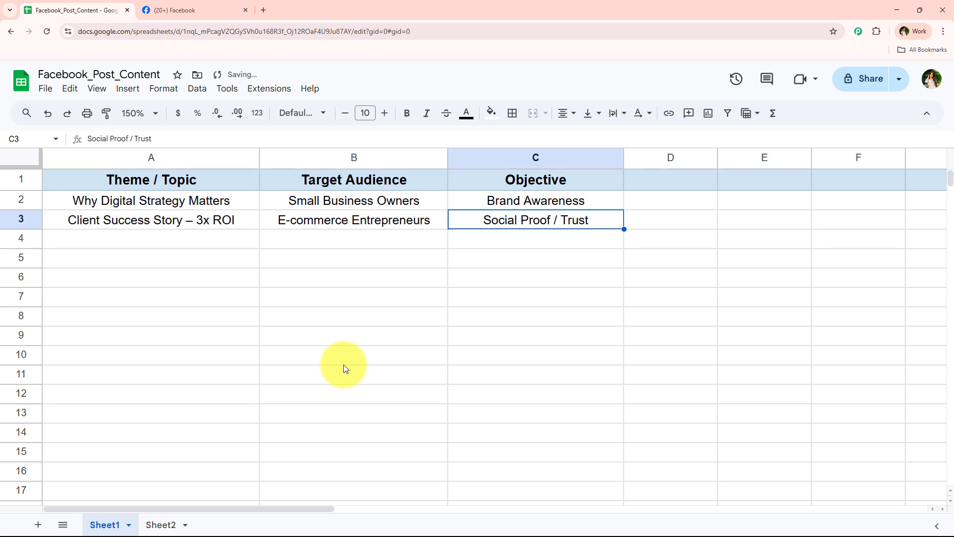
click(344, 364)
drag(241, 215, 597, 224)
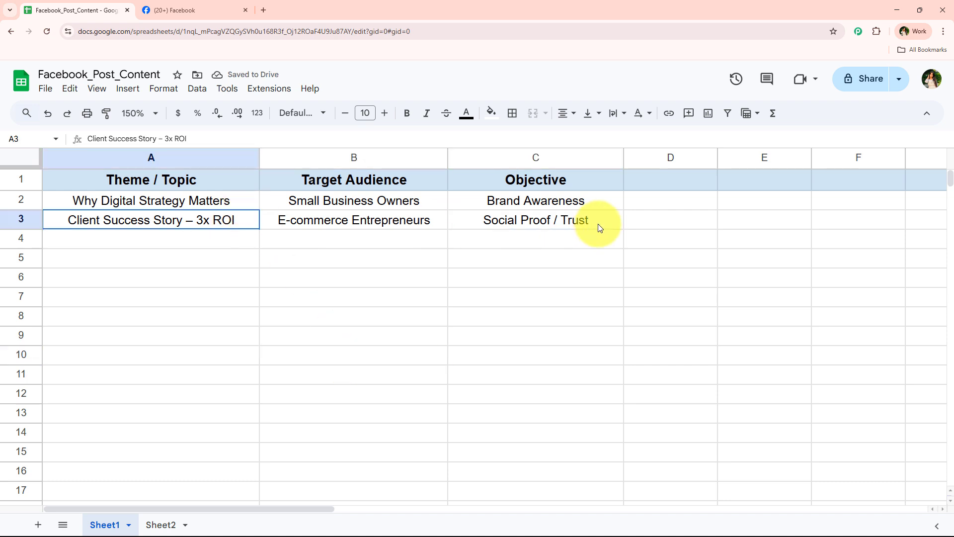
click(489, 308)
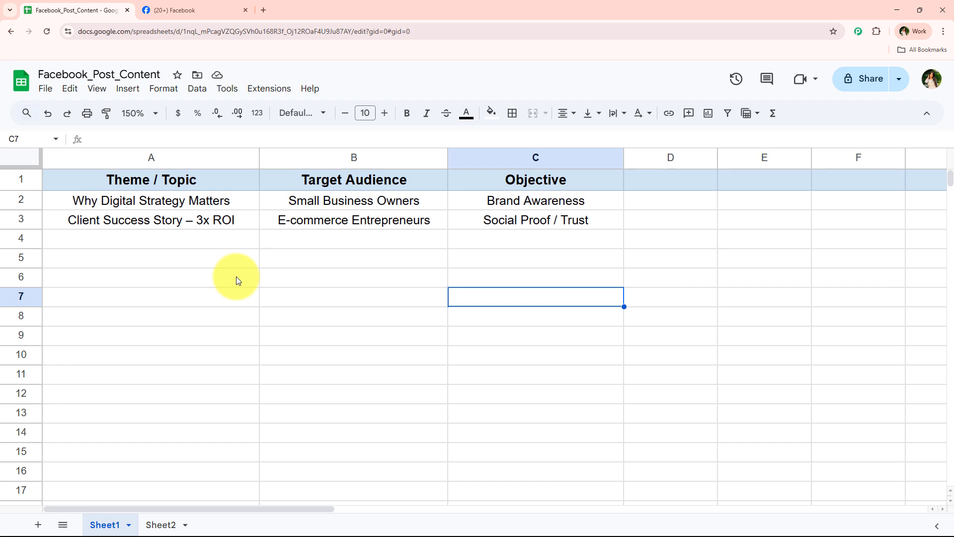
Step: Switch to the Digital Dynamics page on Facebook, reload it and expand the full text of the newest post
click(201, 10)
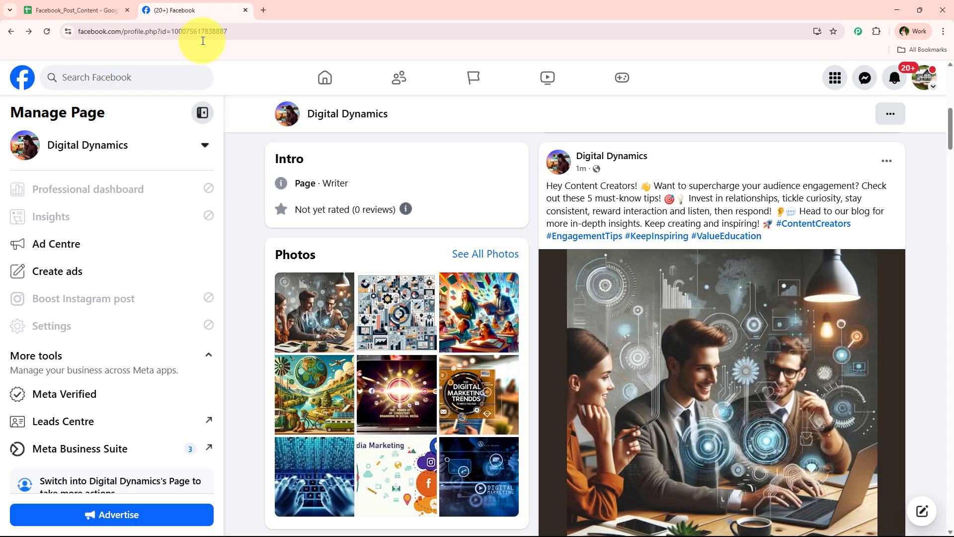
scroll(343, 239, up, 7)
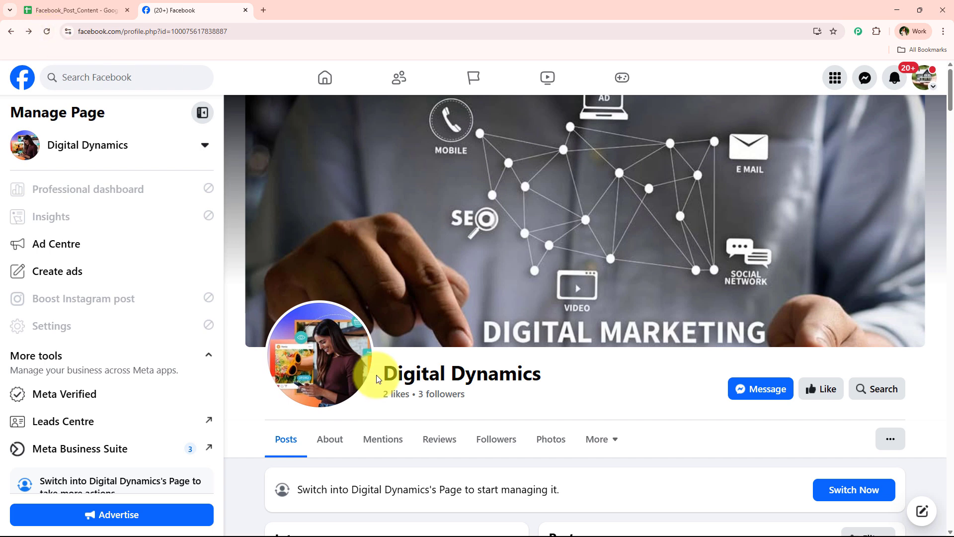
scroll(382, 393, down, 8)
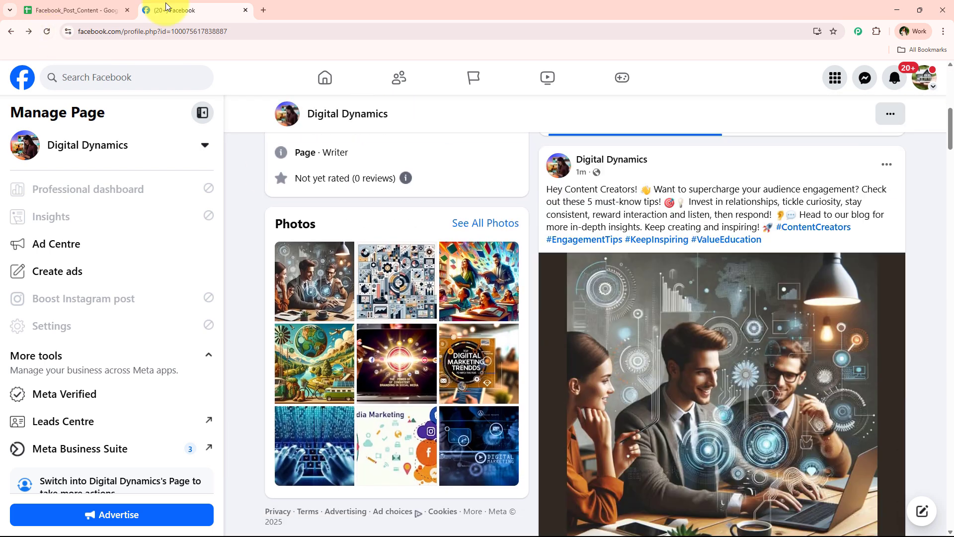
click(80, 10)
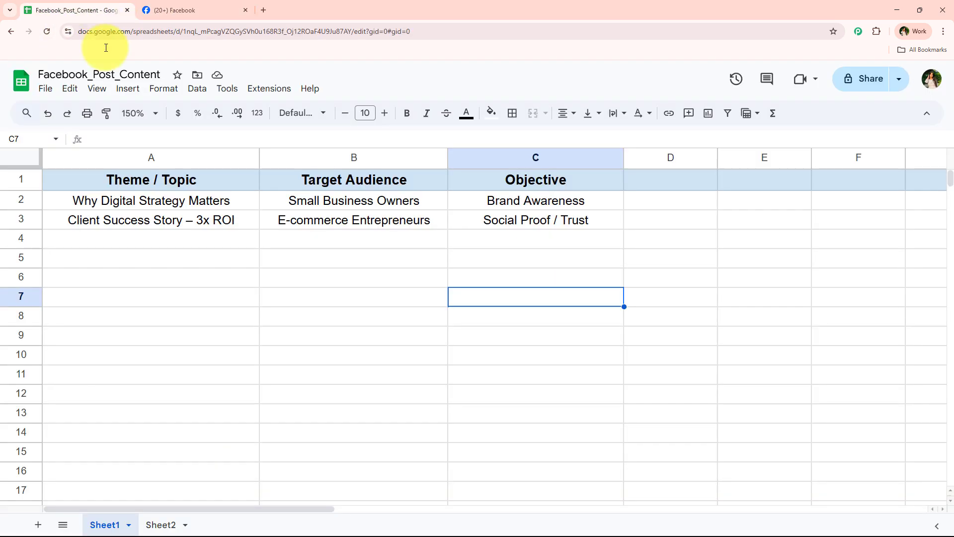
click(209, 9)
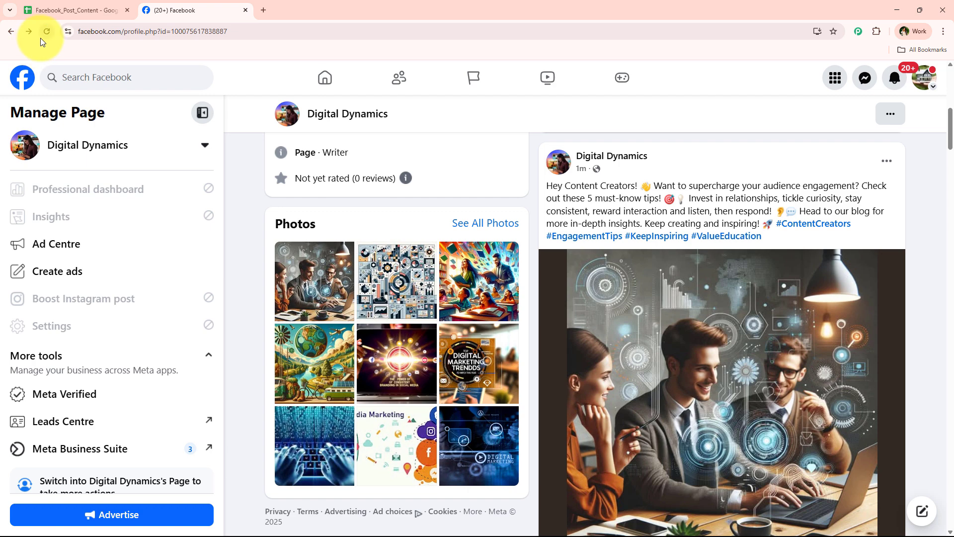
click(41, 36)
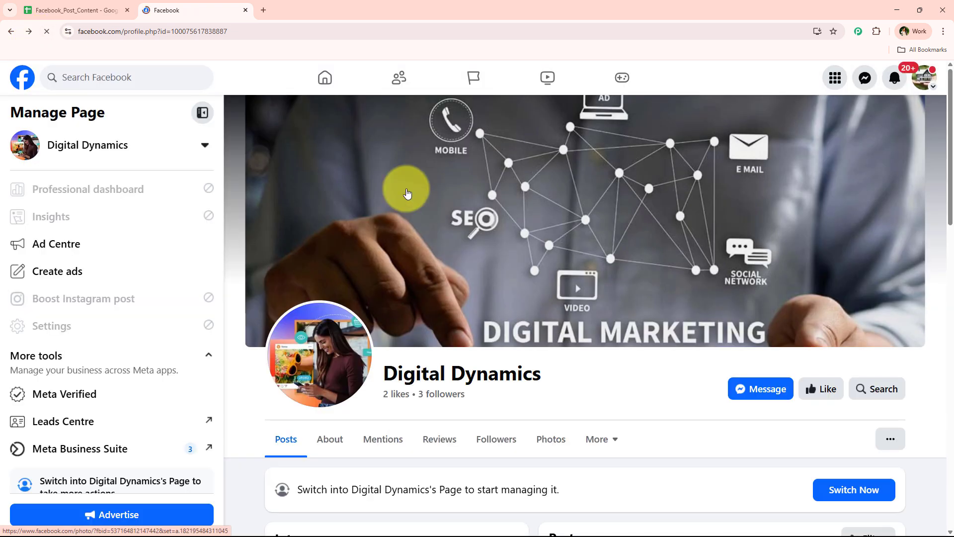
scroll(404, 192, down, 8)
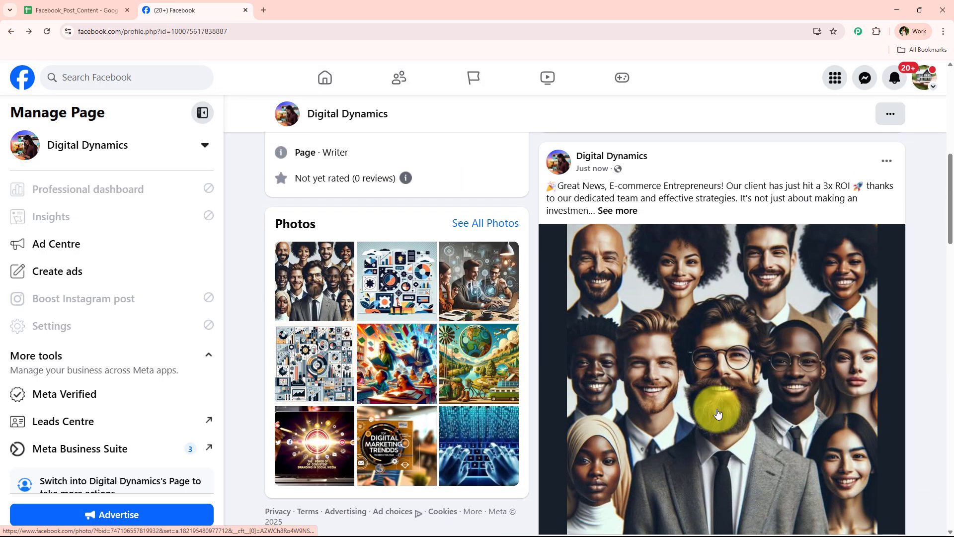
scroll(720, 392, up, 1)
click(603, 254)
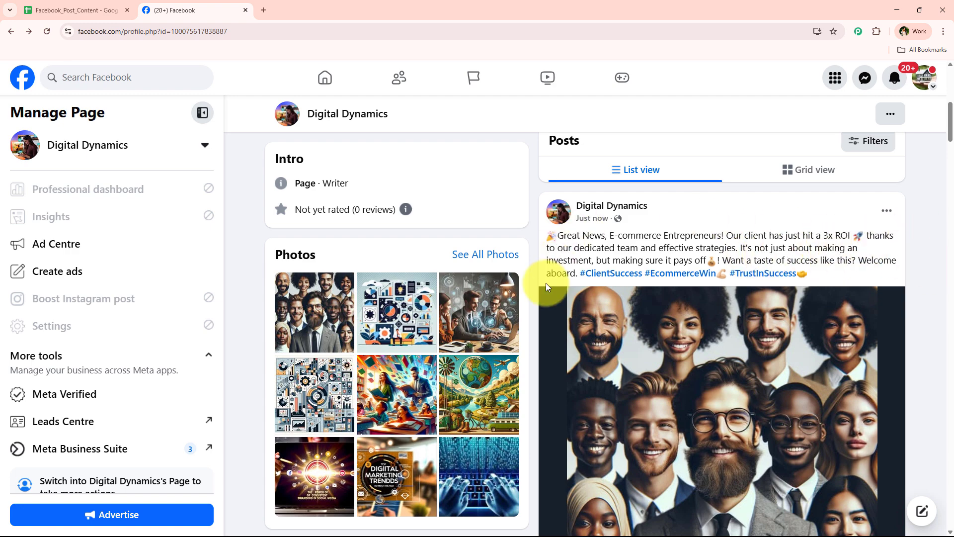
Step: Compare the newest Facebook post's text and image with the topic, audience and objective in row 3 of the Google Sheets spreadsheet
scroll(724, 386, up, 6)
scroll(724, 390, down, 7)
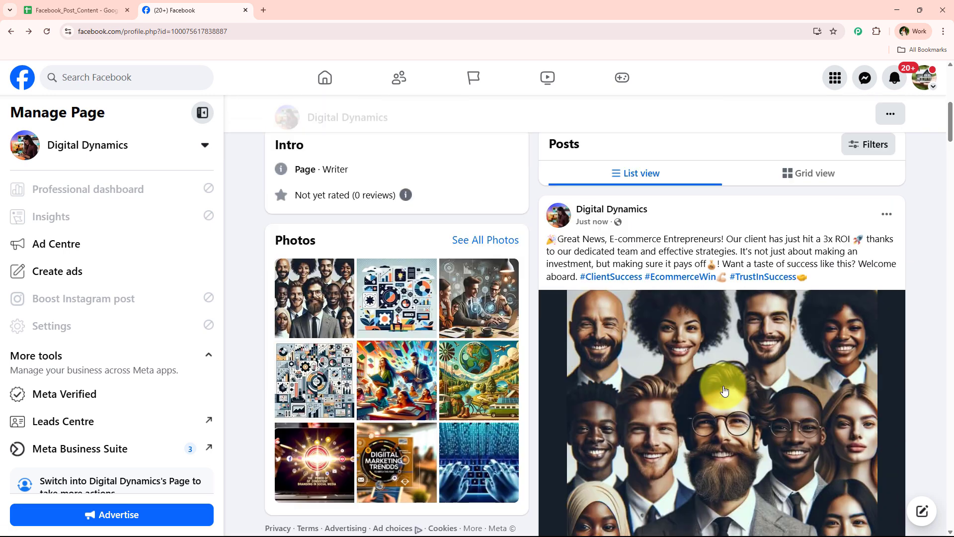
scroll(795, 375, up, 1)
scroll(815, 365, down, 1)
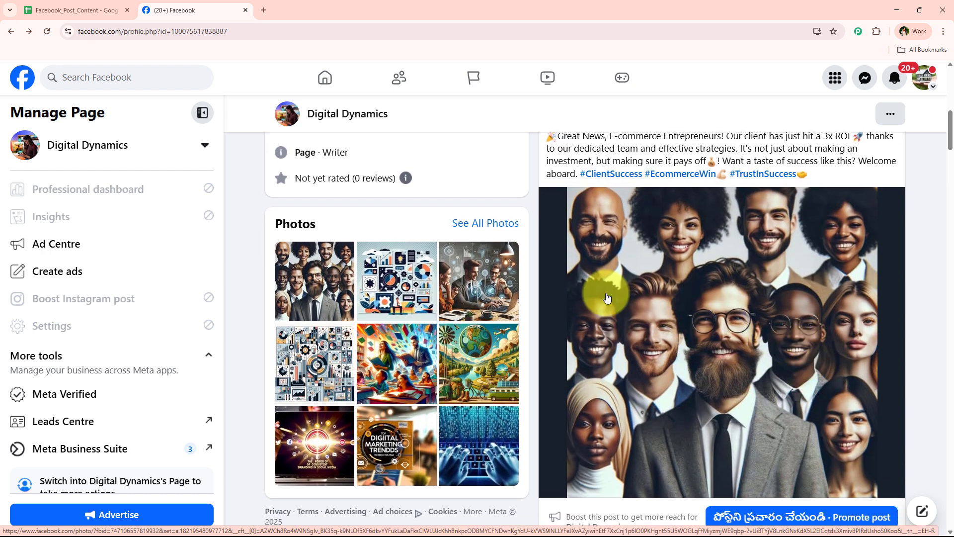
click(75, 10)
drag(248, 218, 550, 219)
click(451, 298)
click(190, 222)
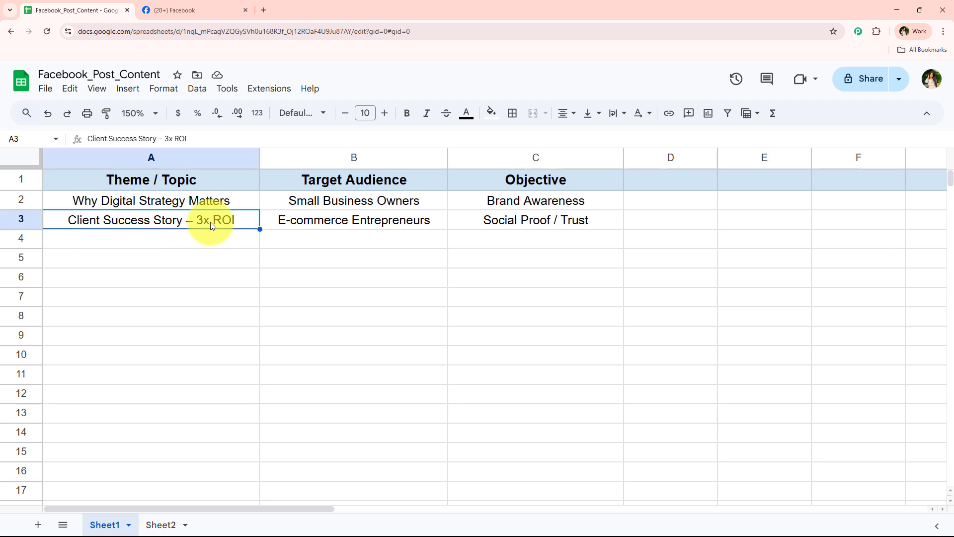
click(305, 221)
click(589, 225)
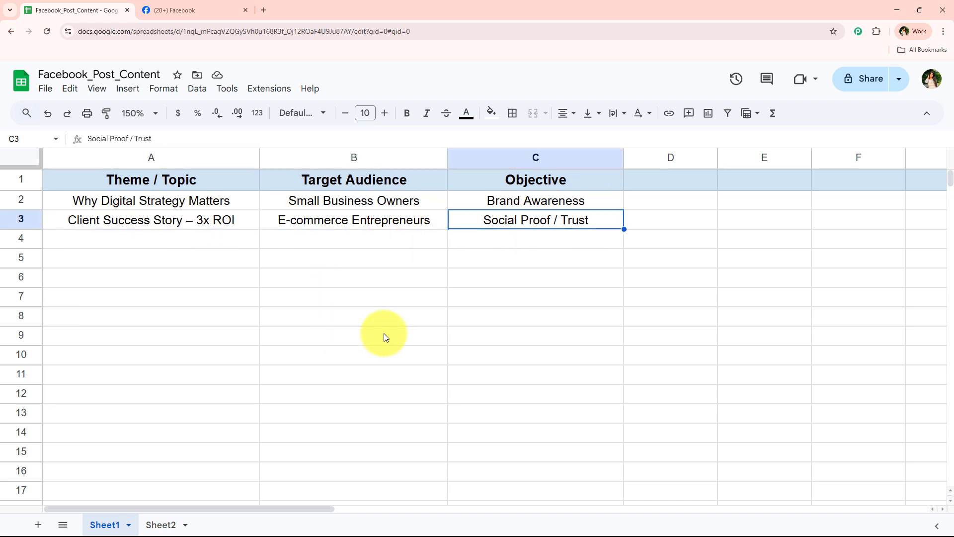
click(192, 10)
scroll(702, 273, up, 2)
scroll(713, 283, down, 1)
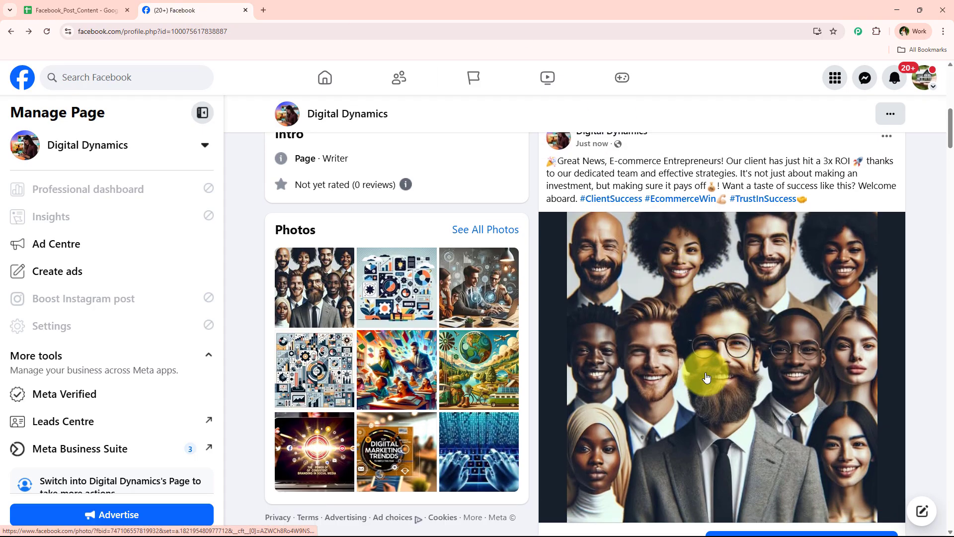
scroll(826, 326, up, 5)
Step: Open the Pabbly Connect website at pabbly.com/connect/inr/ in a new browser tab
click(106, 6)
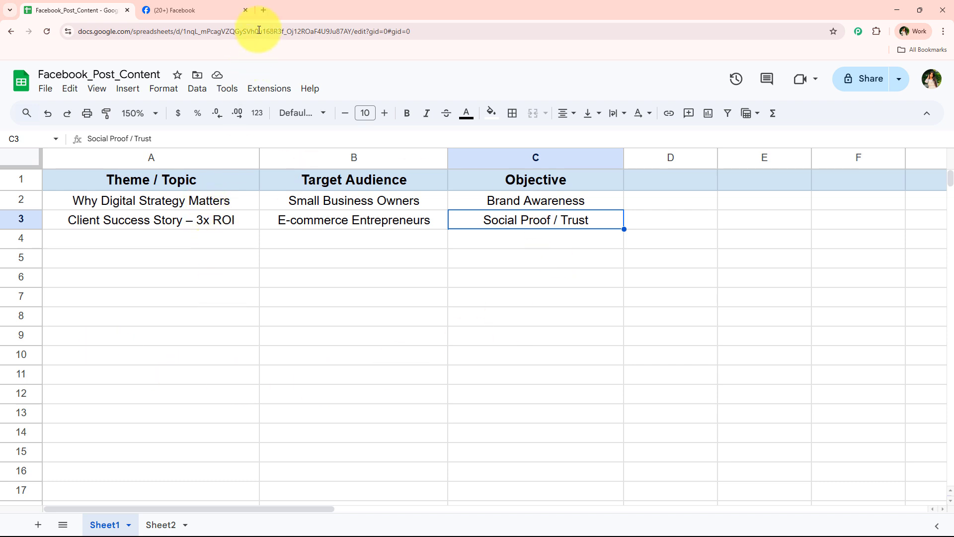
click(261, 14)
click(192, 34)
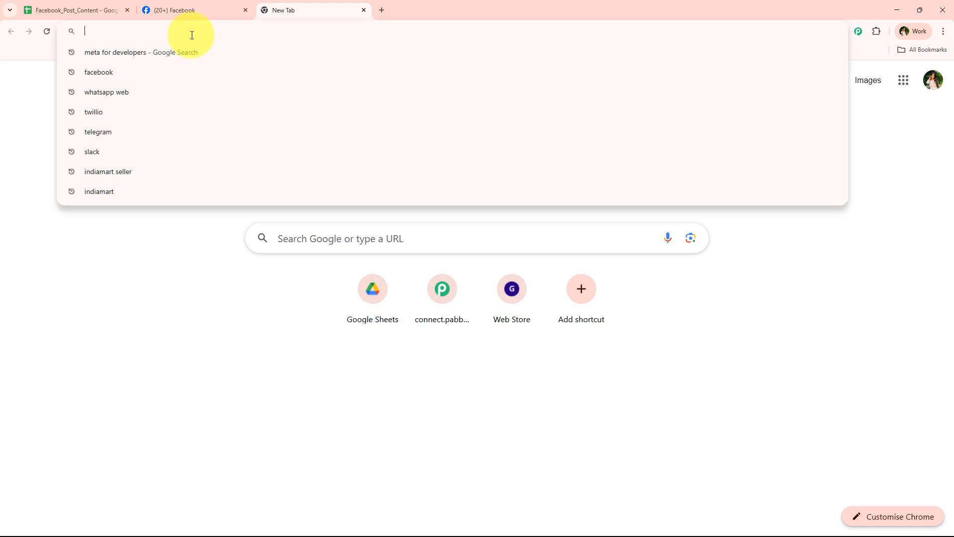
text(P)
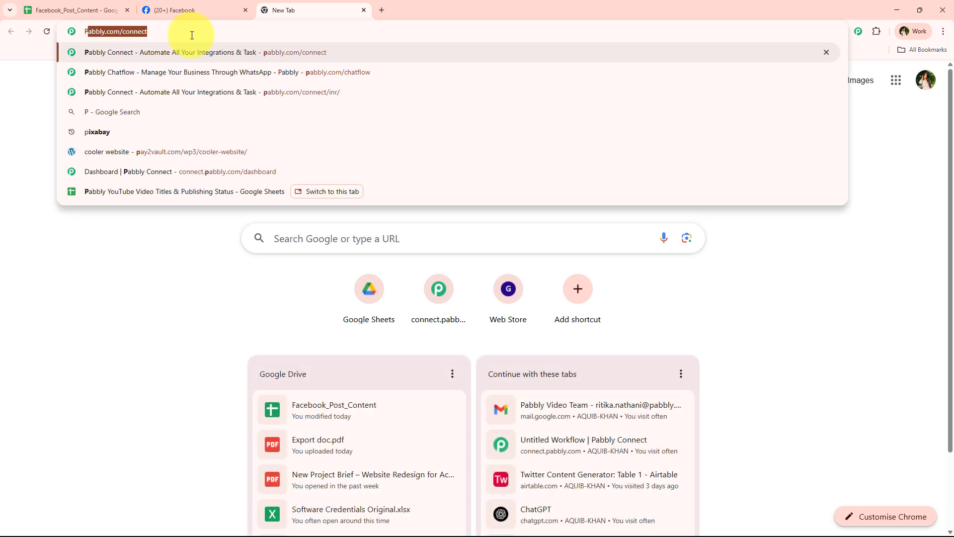
key(Down)
key(Down)
key(Return)
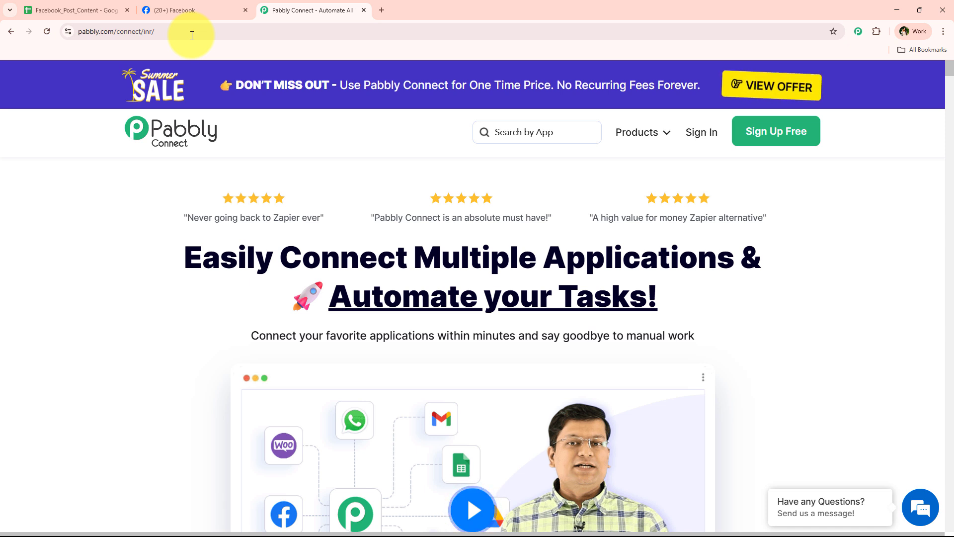
Step: Sign in to Pabbly and access the Pabbly Connect dashboard from the list of all apps
click(708, 131)
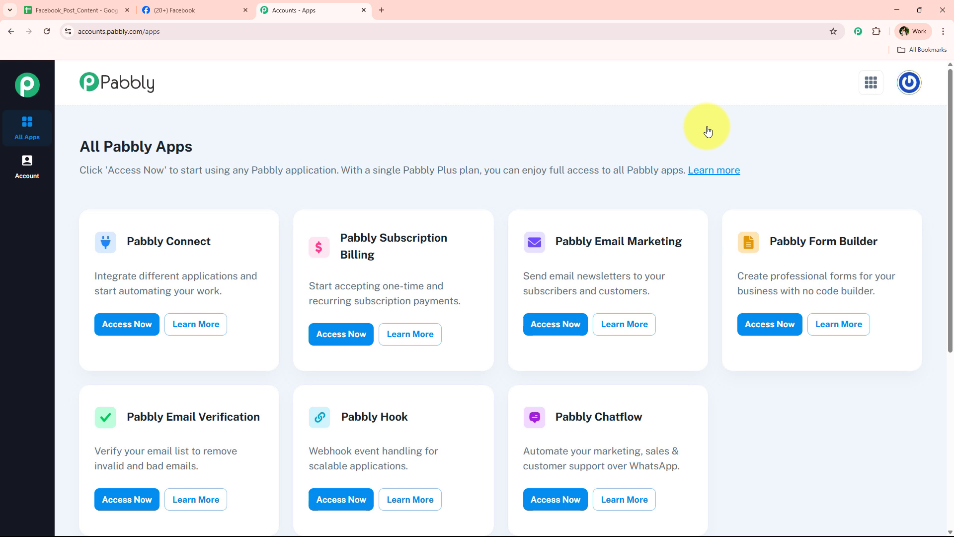
drag(129, 241, 228, 242)
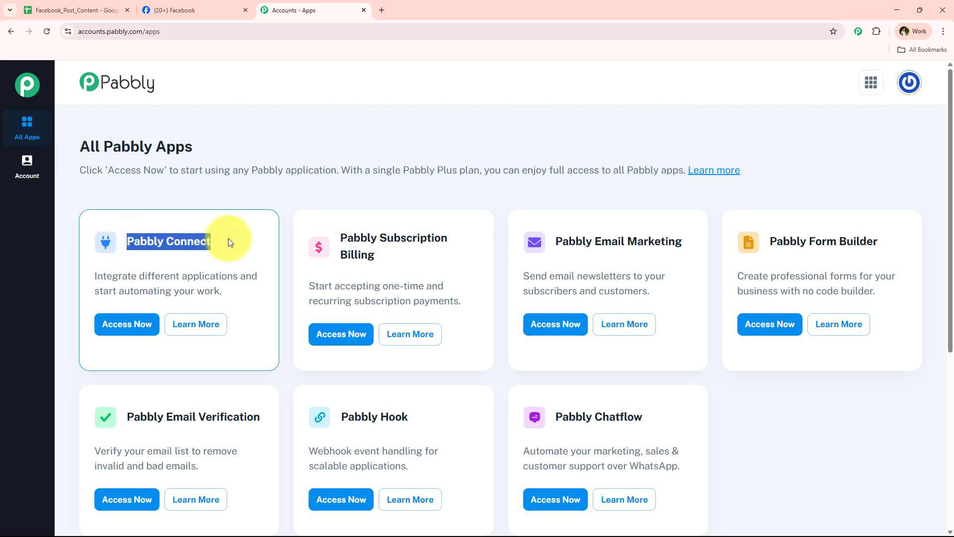
drag(139, 276, 236, 277)
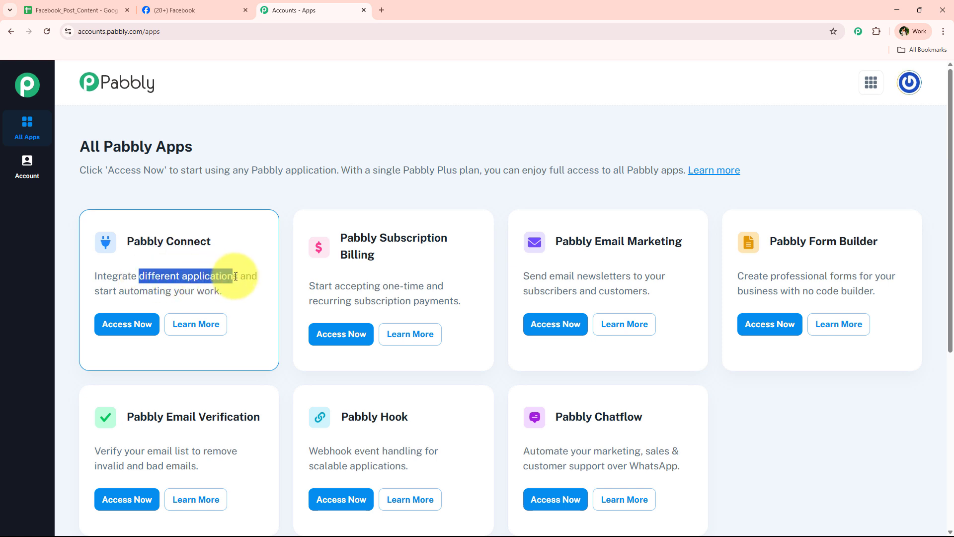
click(137, 324)
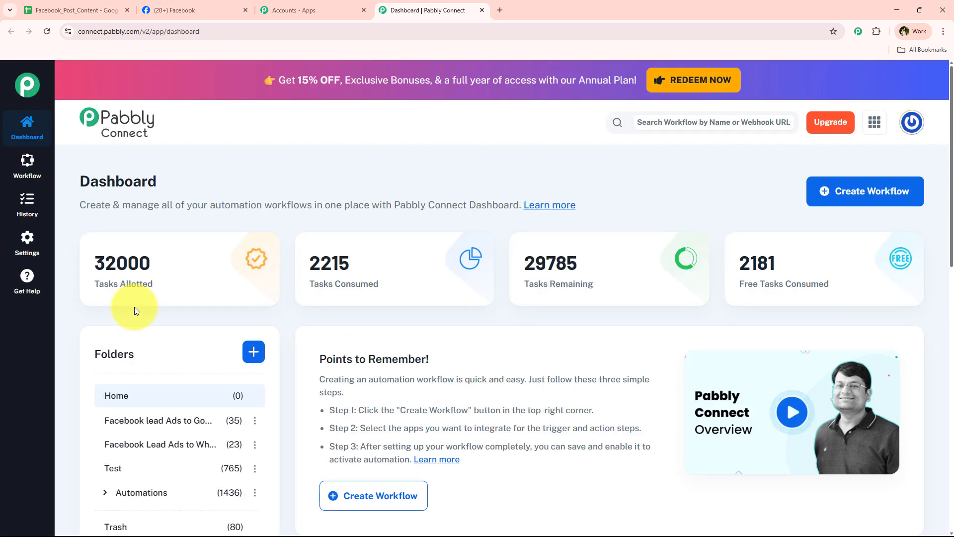
click(877, 208)
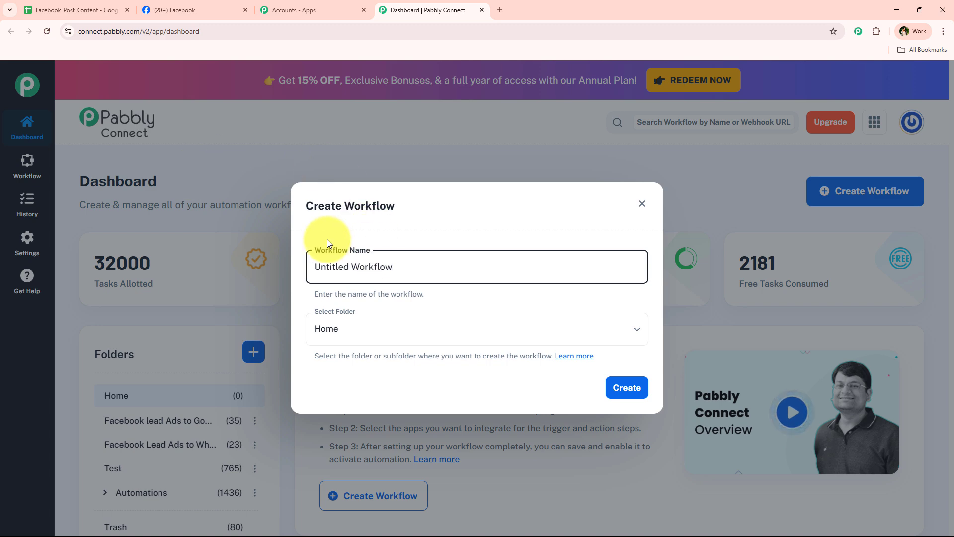
click(380, 340)
click(374, 406)
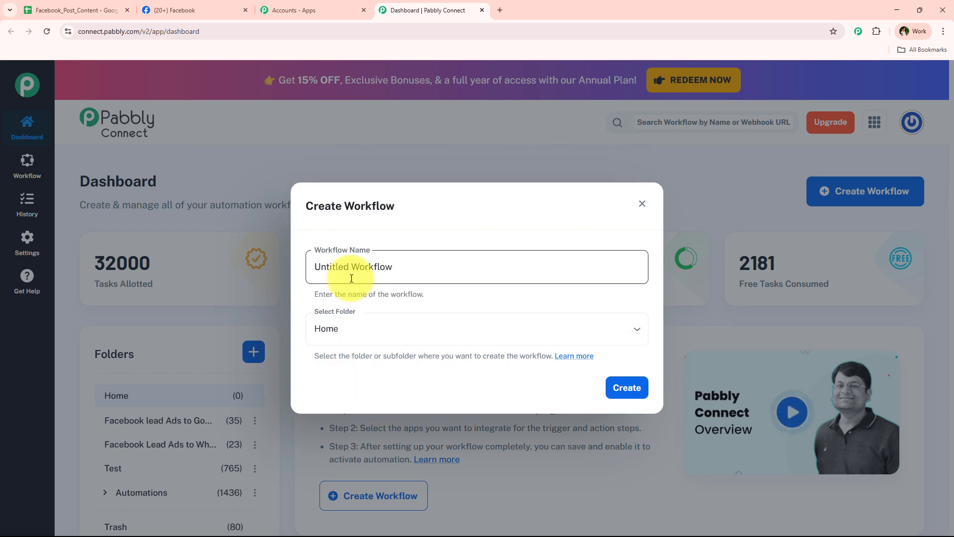
click(642, 208)
Step: Expand the Automations folder to view its subfolders and inspect the new-folder form without creating a folder
scroll(386, 255, down, 5)
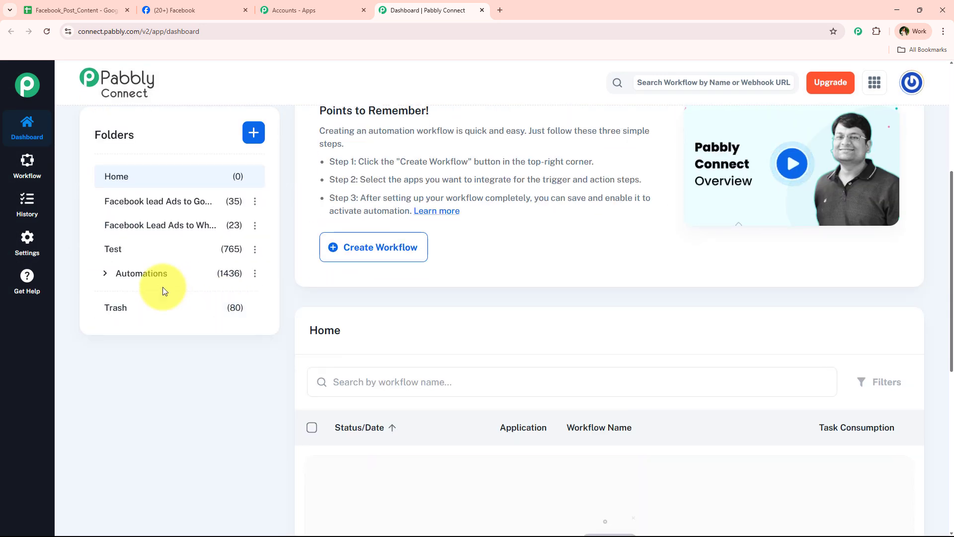
click(106, 273)
scroll(180, 328, up, 3)
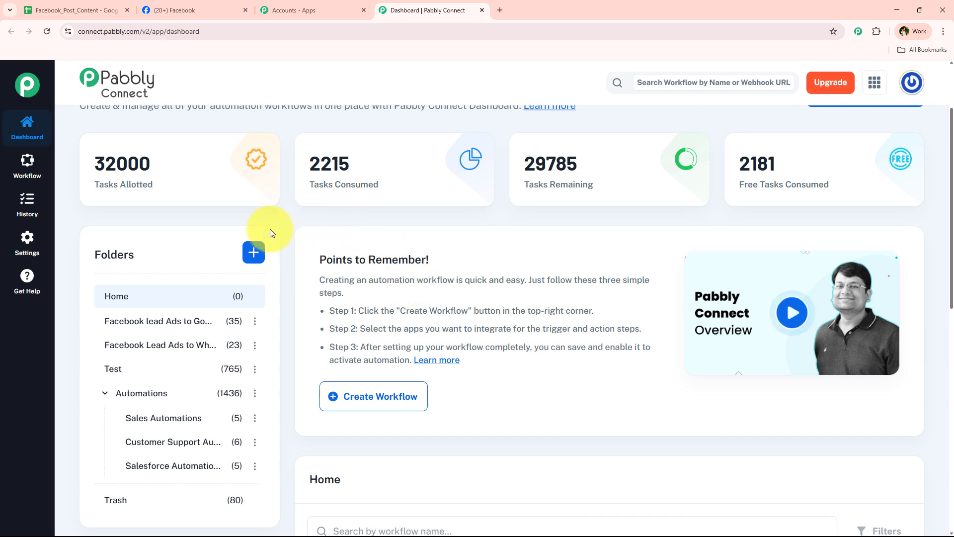
click(258, 250)
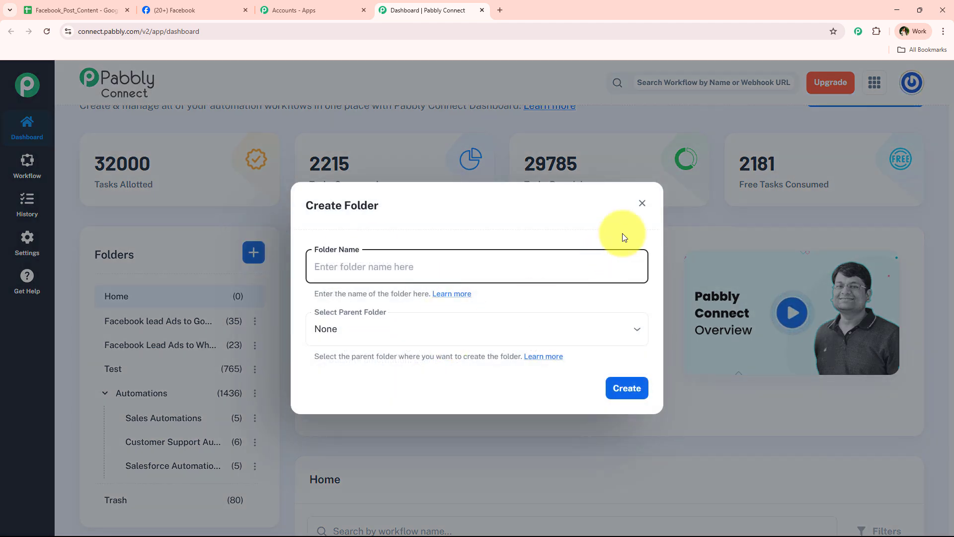
click(641, 202)
Step: Create a workflow named "Generate Image Captions and Post on Facebook Page Using AI Agent" in the Automations folder
click(847, 147)
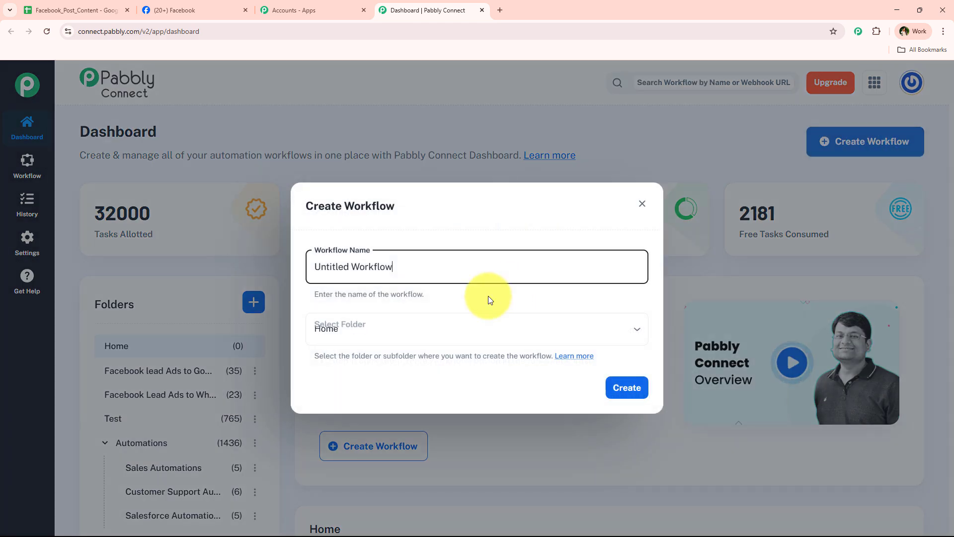
click(472, 328)
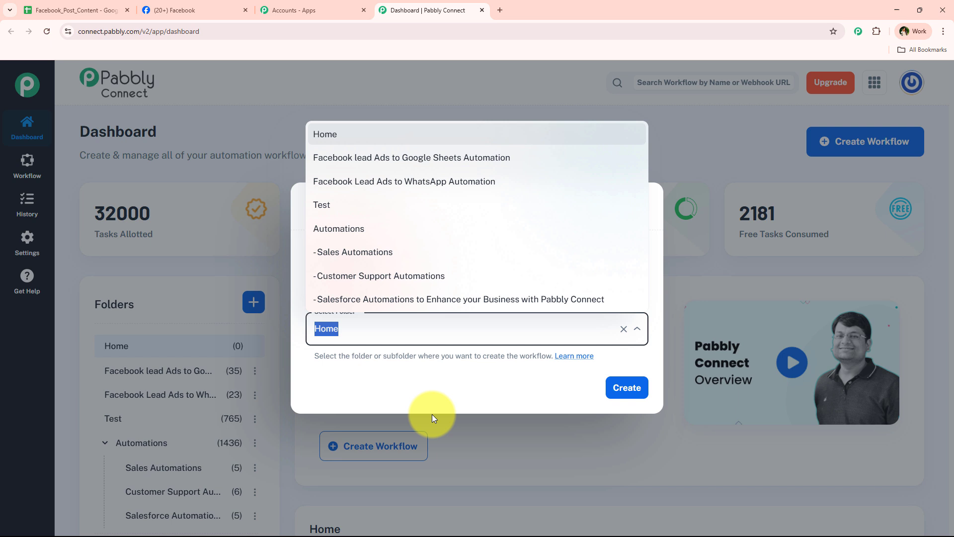
click(344, 242)
drag(502, 263, 264, 269)
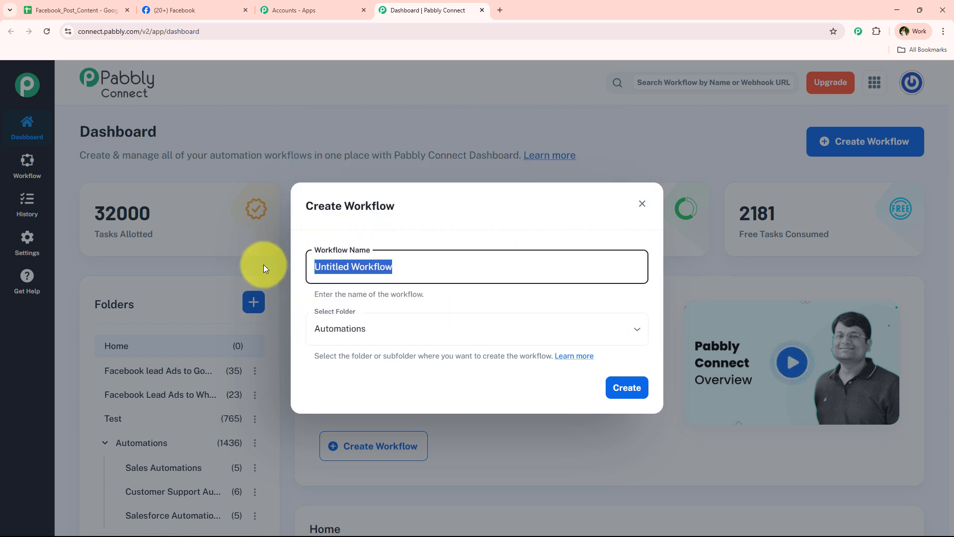
text(Generate Image Captions and Post on Facebook Page Using AI Agent)
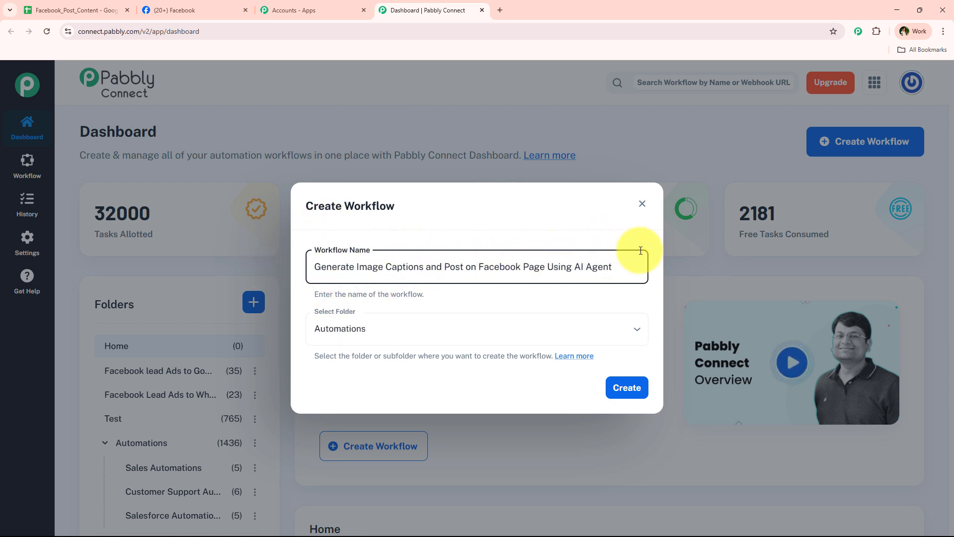
click(639, 383)
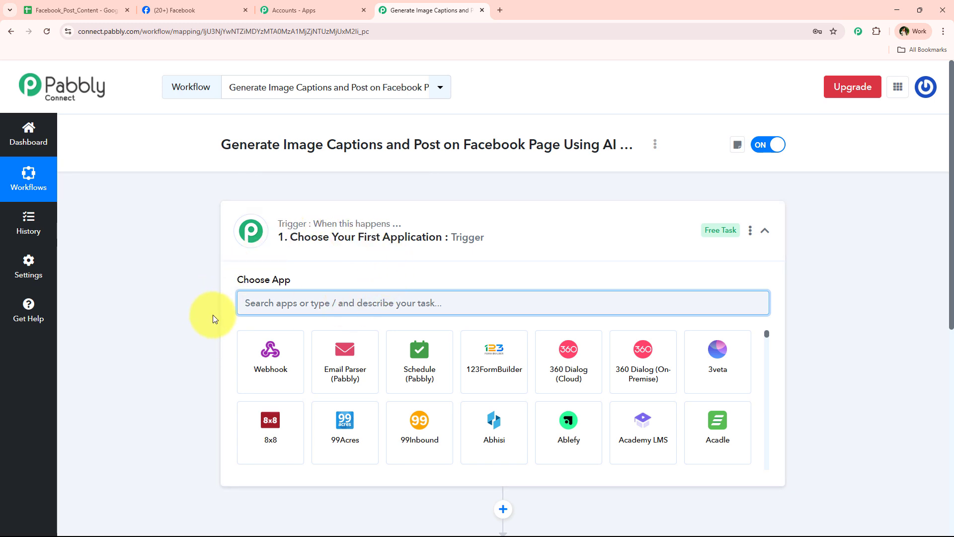
Step: Set the workflow's trigger to Google Sheets with the New or Updated Spreadsheet Row event
click(490, 230)
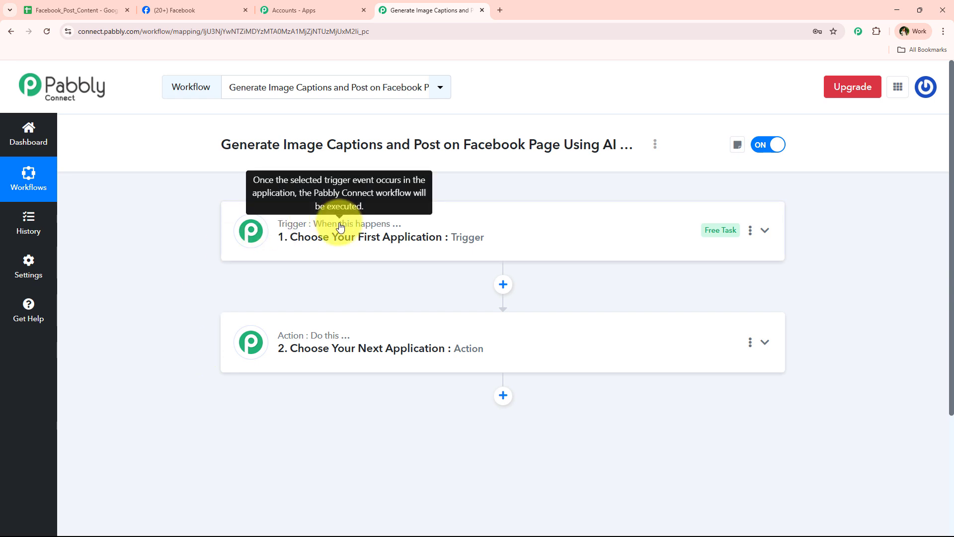
mouse_move(318, 339)
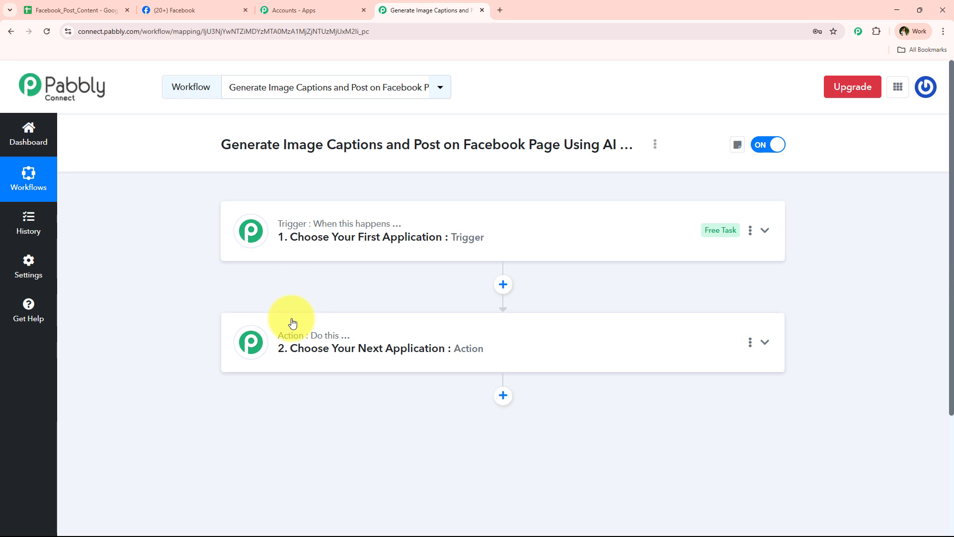
click(320, 248)
click(412, 301)
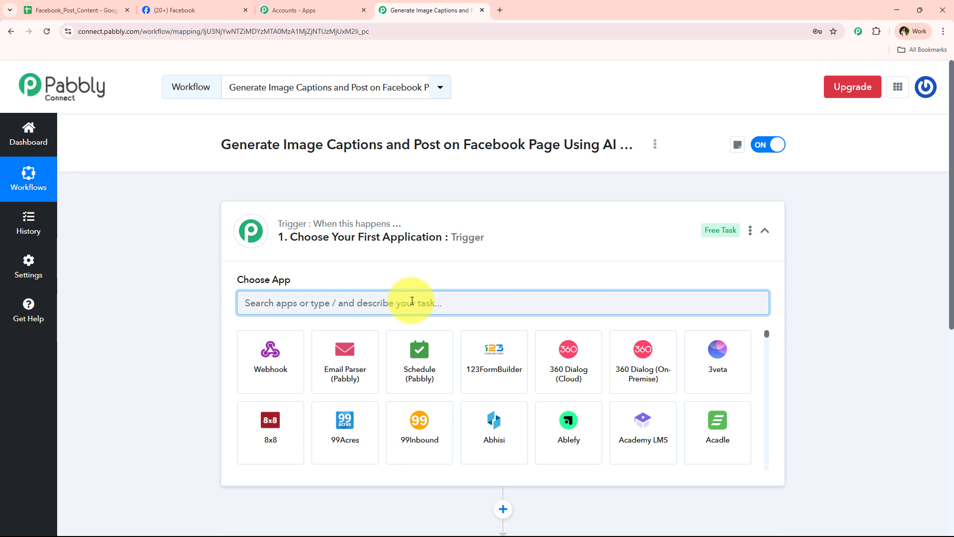
text(Shee)
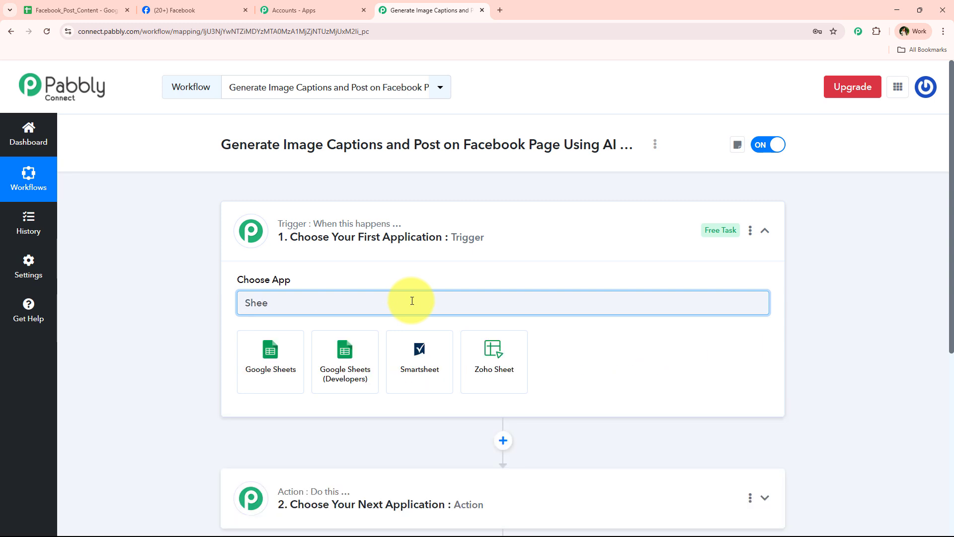
click(249, 366)
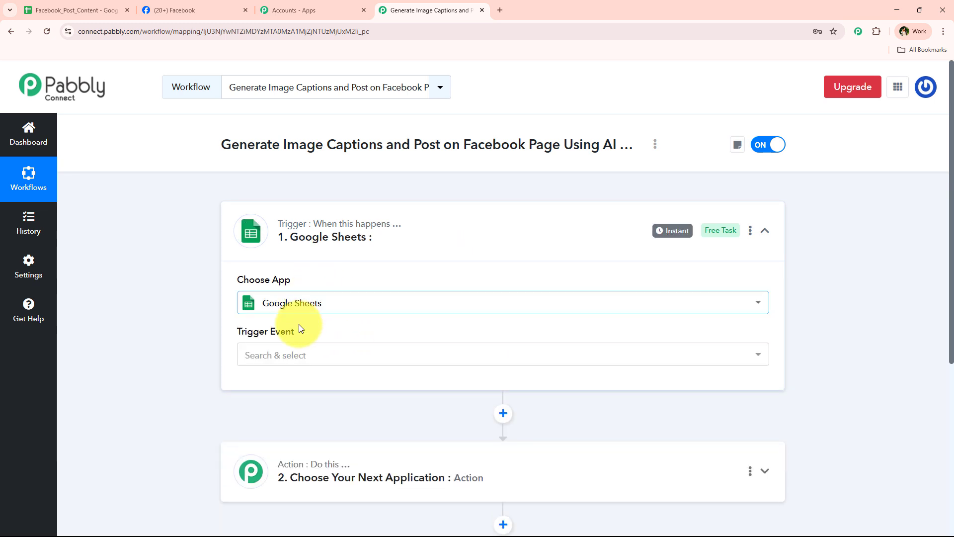
click(302, 352)
click(407, 424)
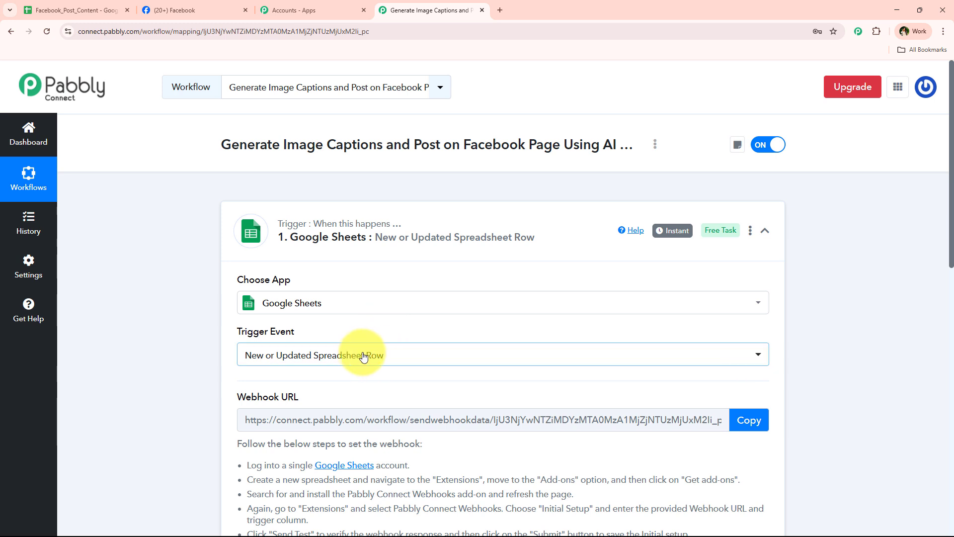
Step: Copy the webhook URL of the Google Sheets trigger
scroll(357, 344, down, 4)
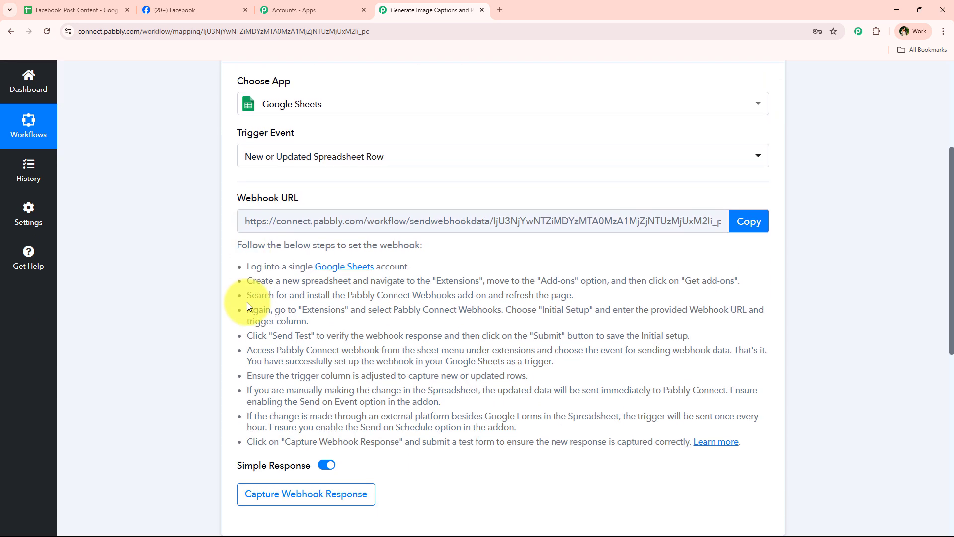
drag(245, 220, 722, 219)
scroll(605, 348, up, 3)
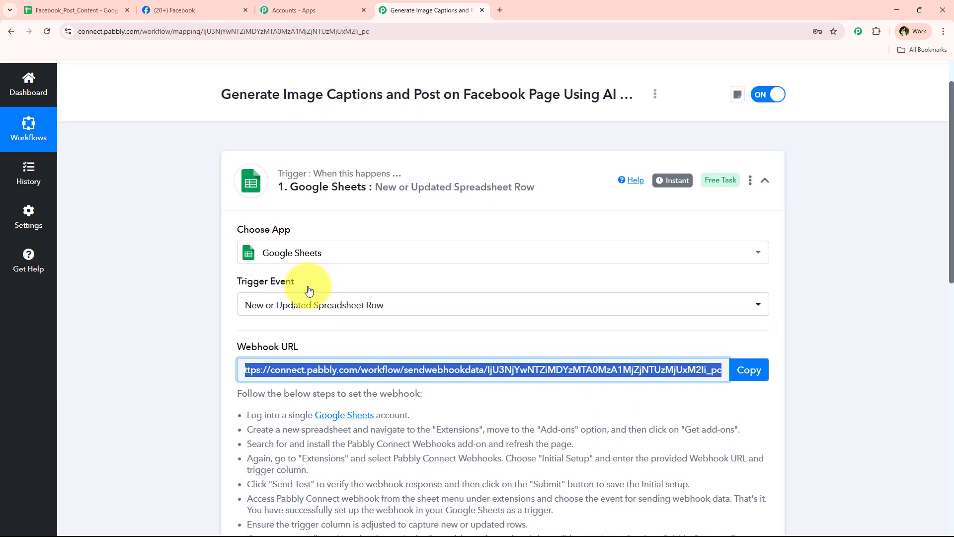
scroll(308, 288, down, 3)
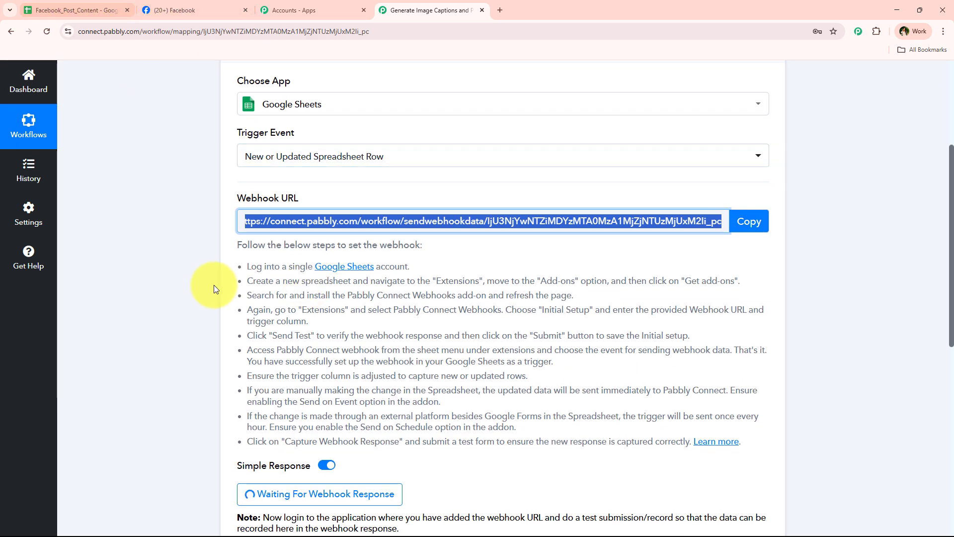
click(748, 221)
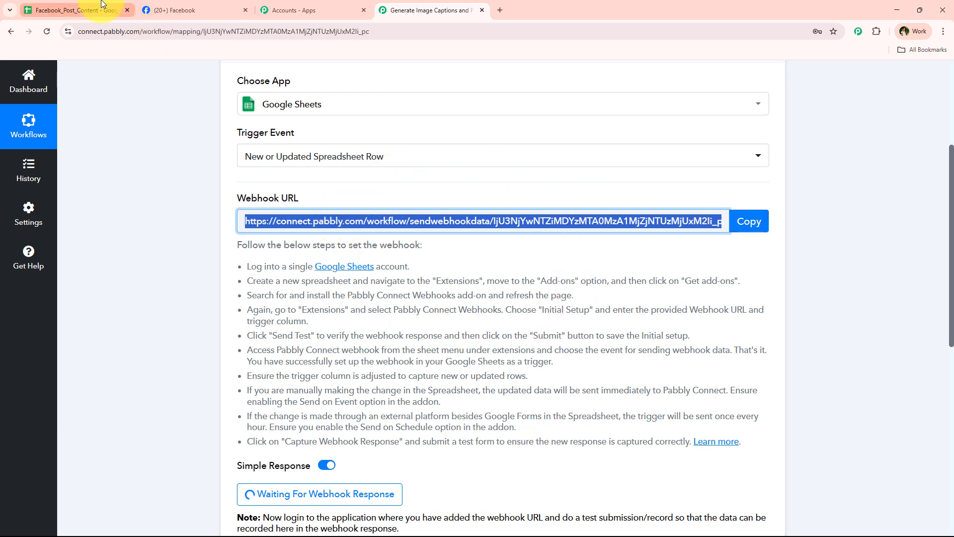
Step: In the Facebook_Post_Content spreadsheet, find the Pabbly Connect Webhooks add-on in the Google Workspace Marketplace and check its installation status
click(75, 10)
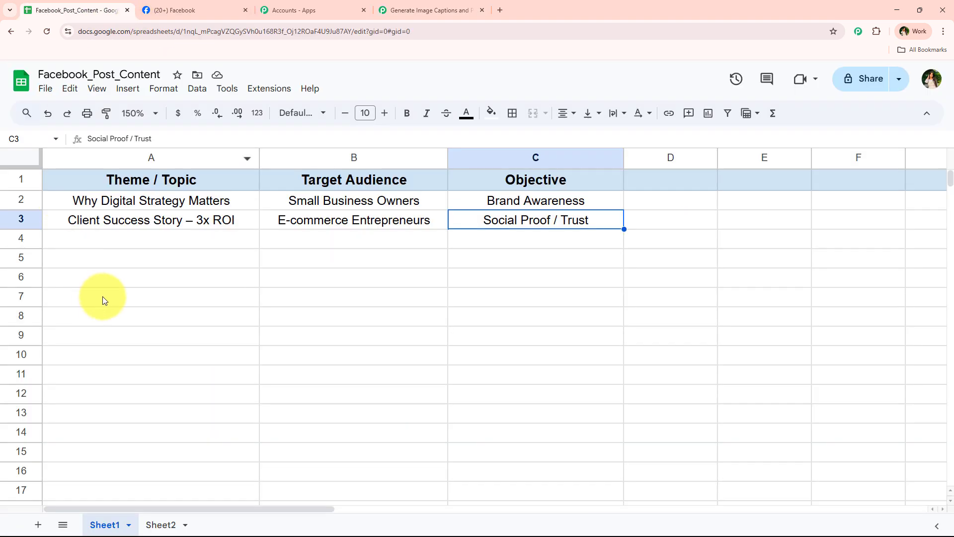
click(268, 90)
mouse_move(278, 121)
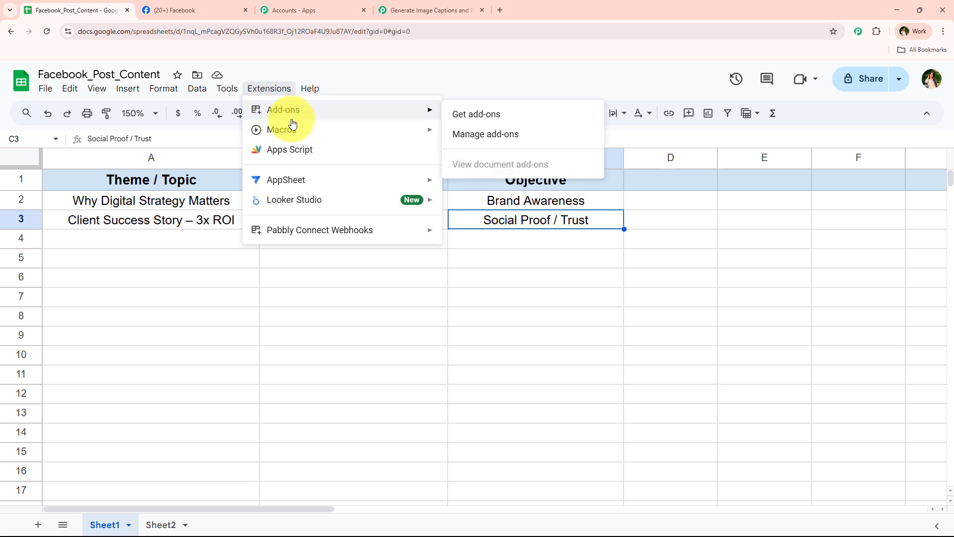
click(462, 122)
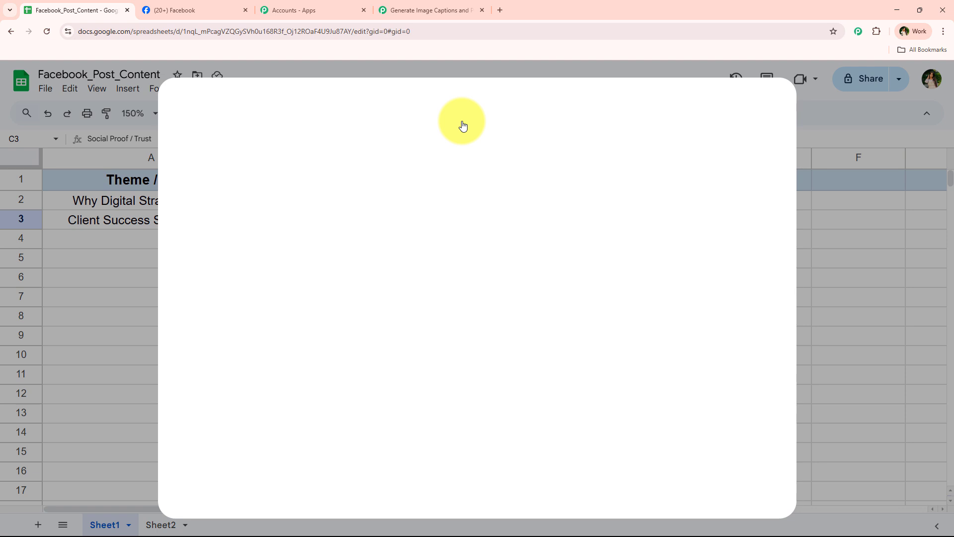
click(477, 111)
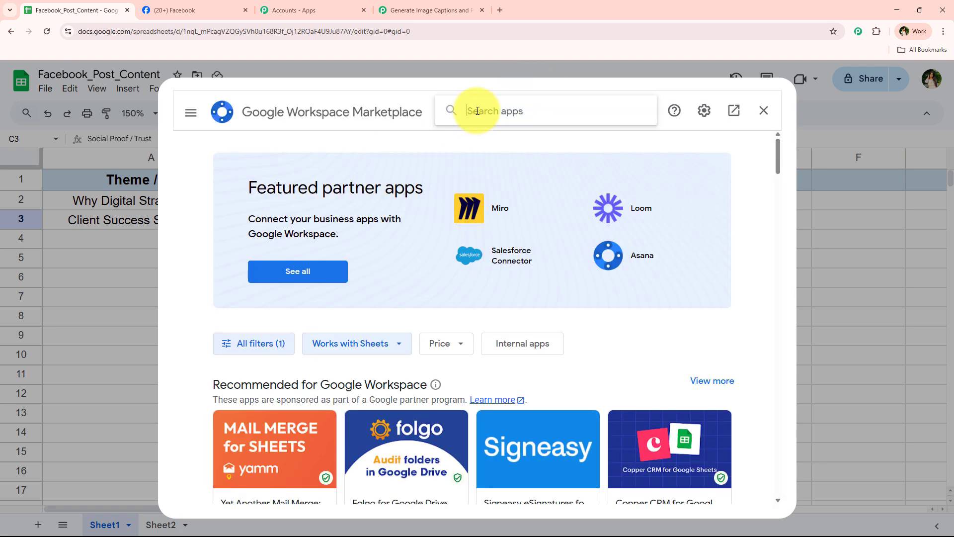
text(Pabb)
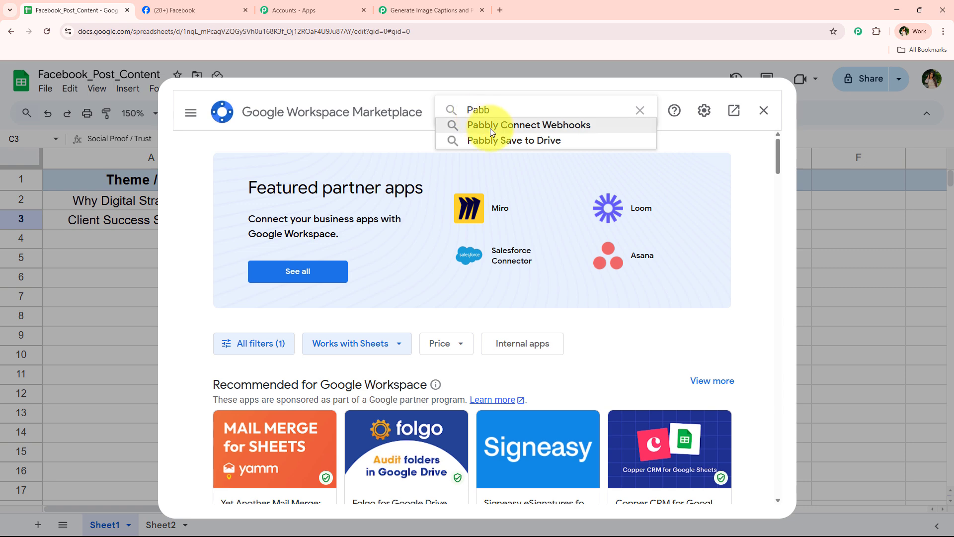
click(490, 128)
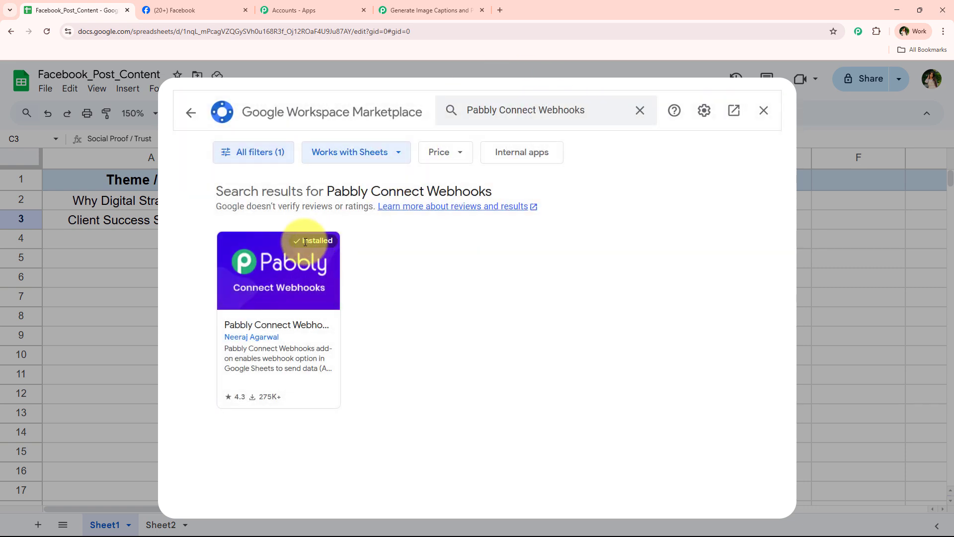
drag(301, 240, 340, 241)
click(405, 269)
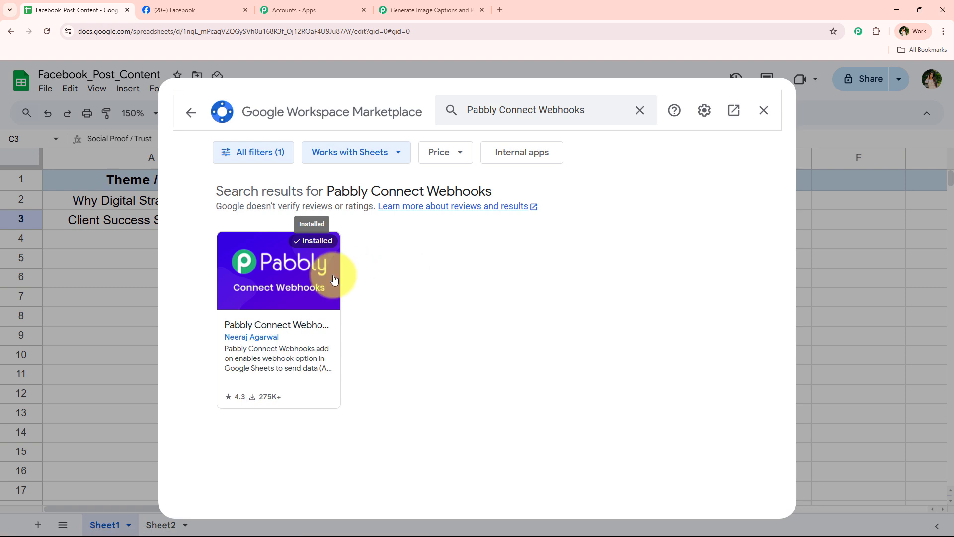
click(306, 261)
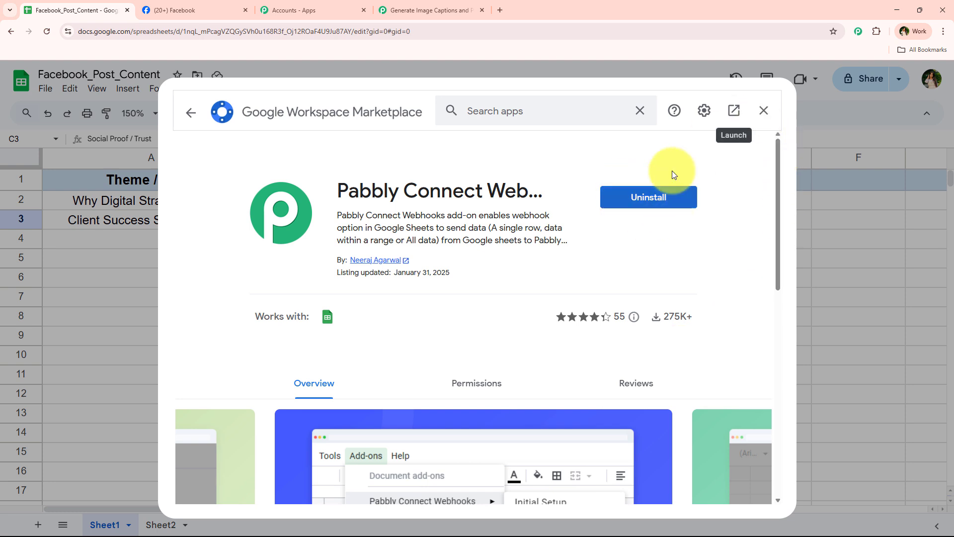
click(763, 111)
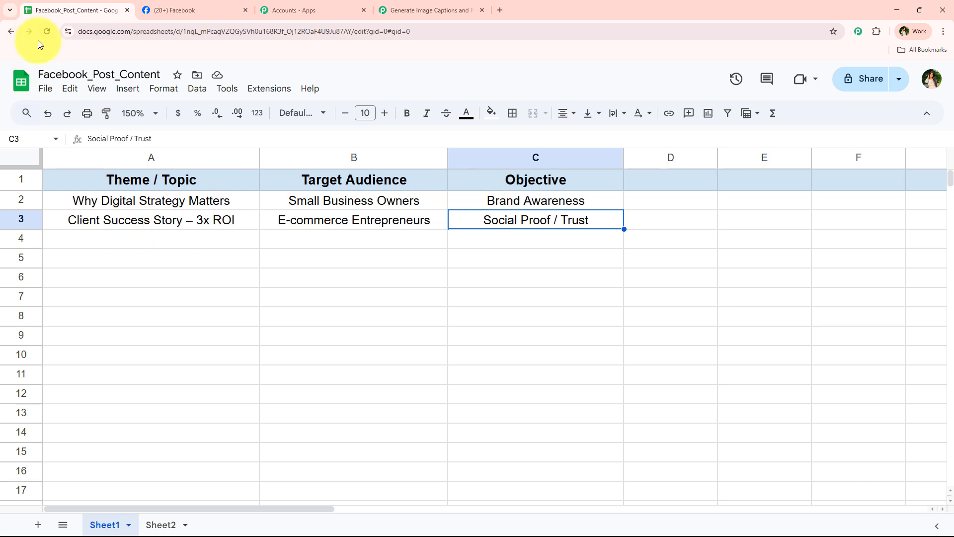
Step: Open the Pabbly Connect Webhooks initial setup for Sheet1 and paste the copied webhook URL into it
click(267, 90)
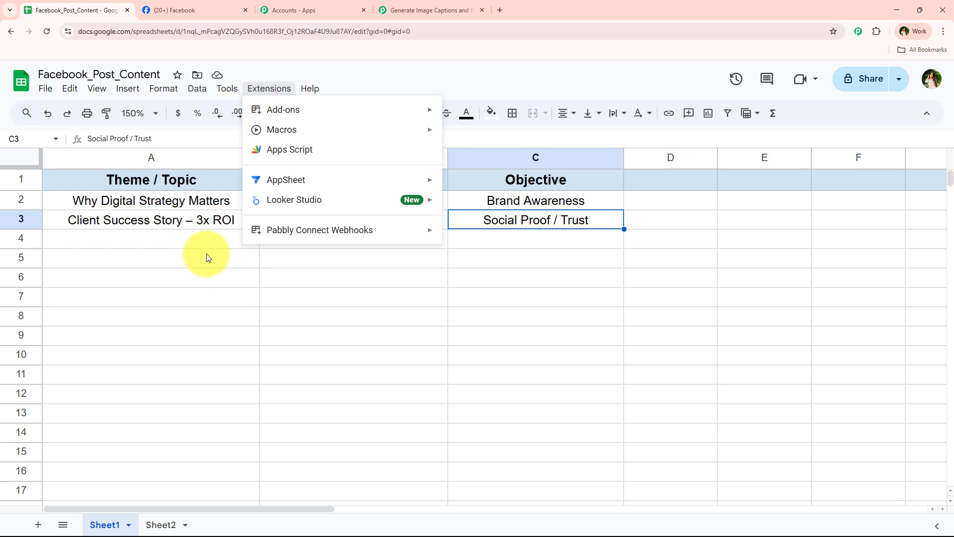
mouse_move(398, 236)
click(453, 239)
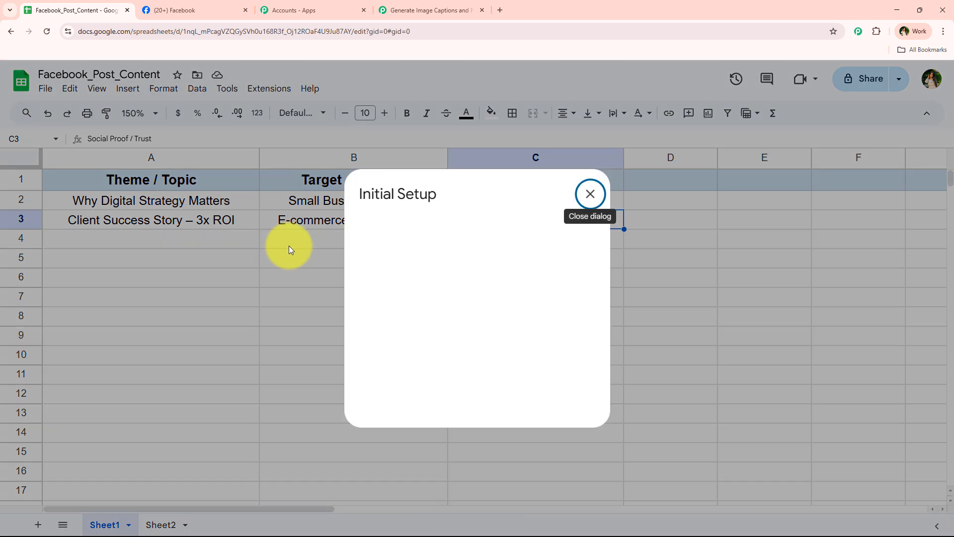
drag(371, 278, 443, 280)
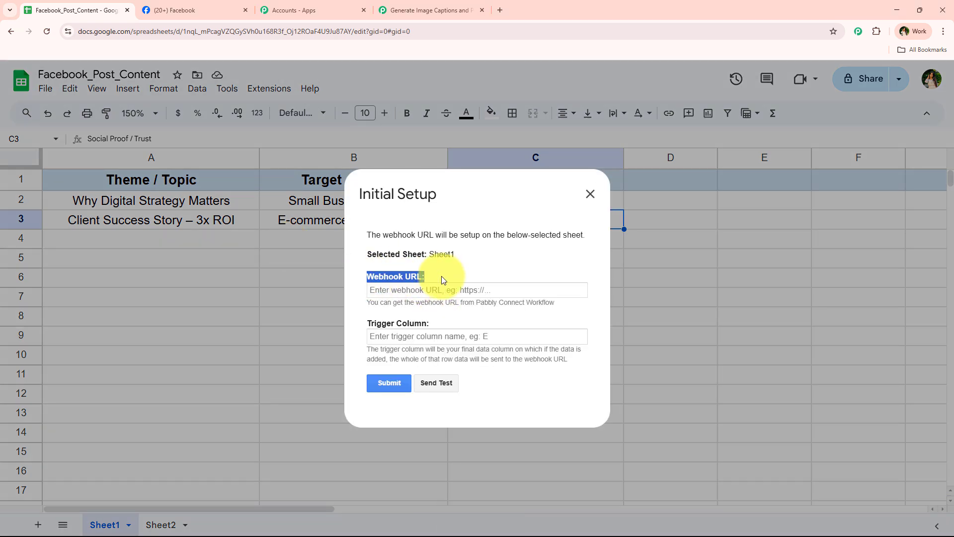
drag(443, 328, 363, 325)
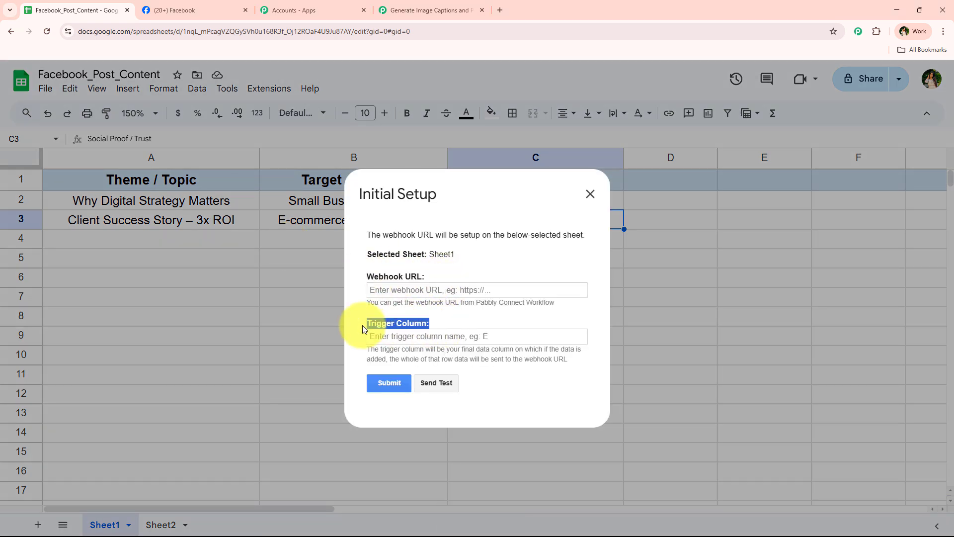
right_click(398, 292)
click(414, 410)
click(490, 314)
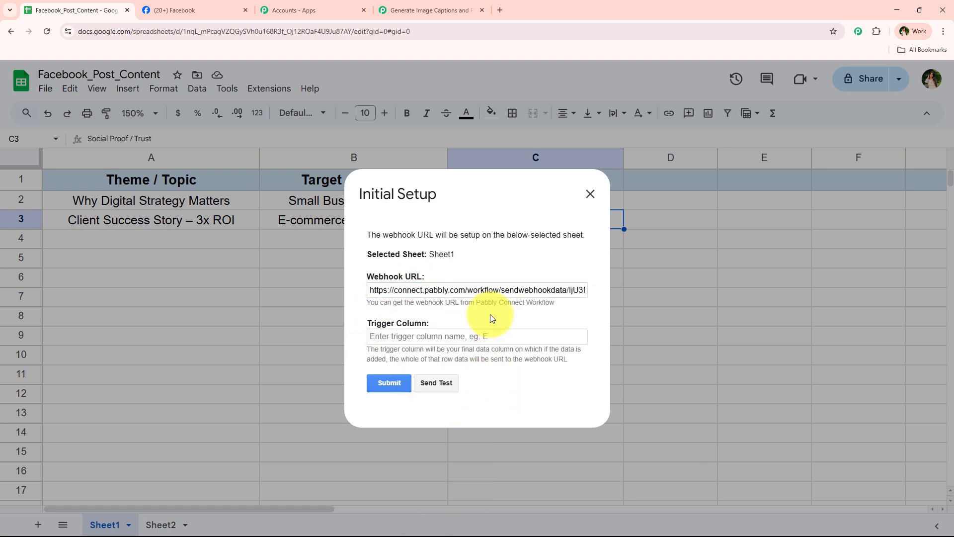
Step: Set the trigger column to C, submit the webhook setup and close the dialog
click(427, 10)
click(81, 11)
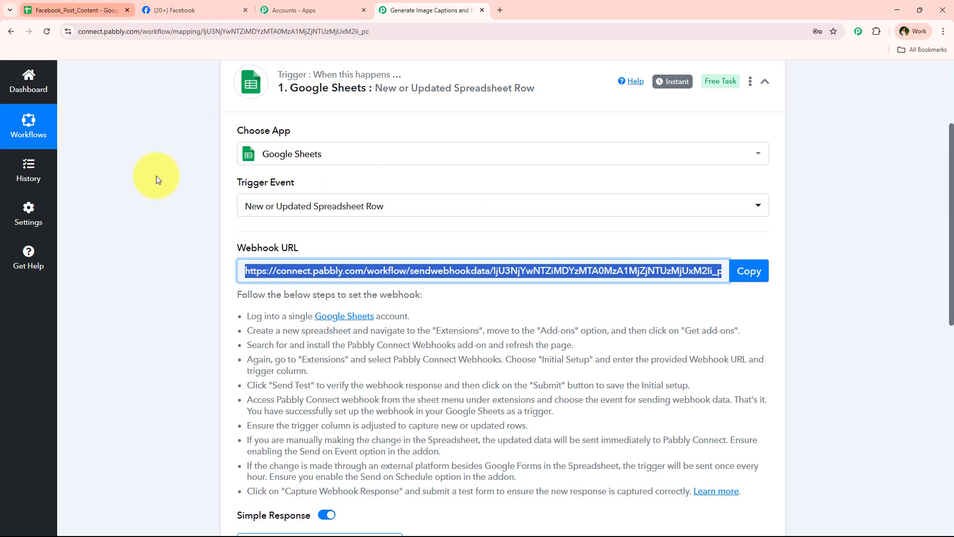
click(396, 338)
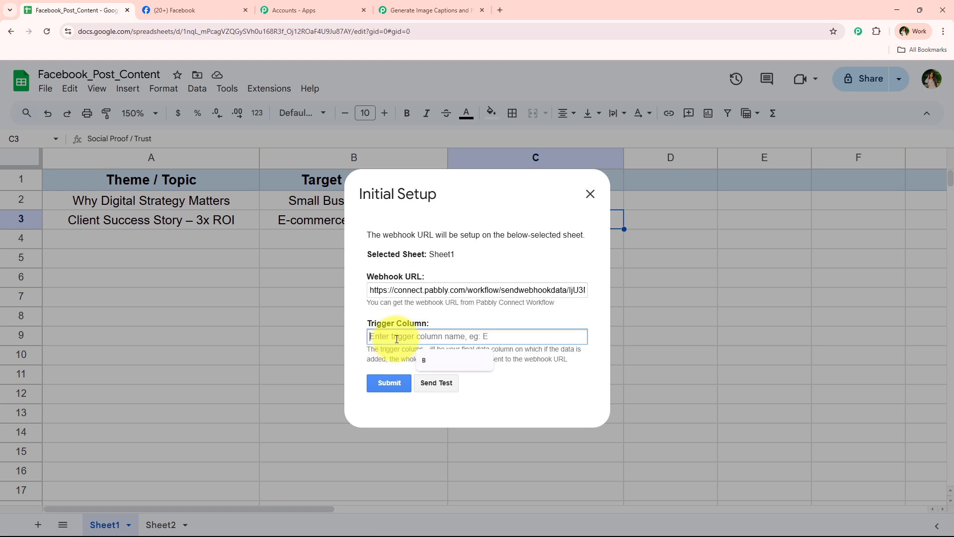
text(C)
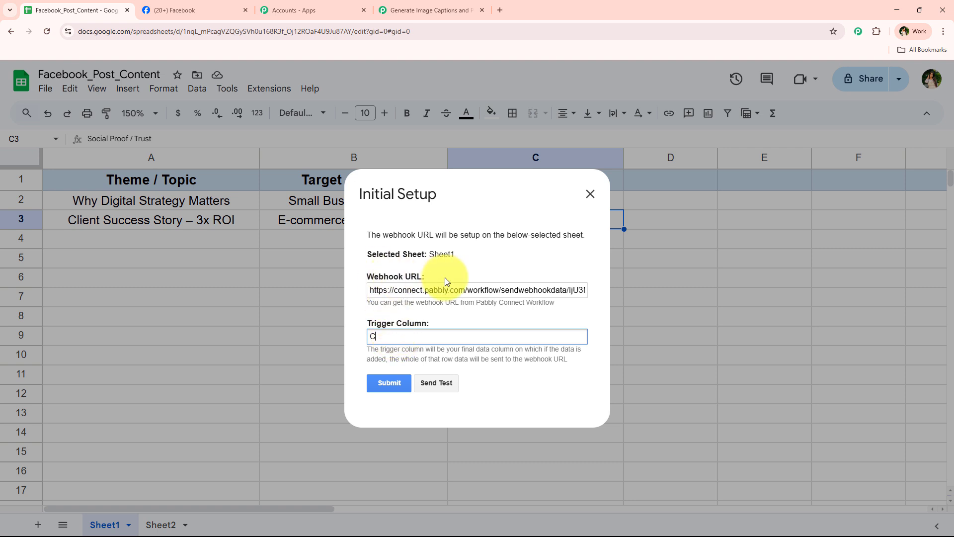
click(391, 381)
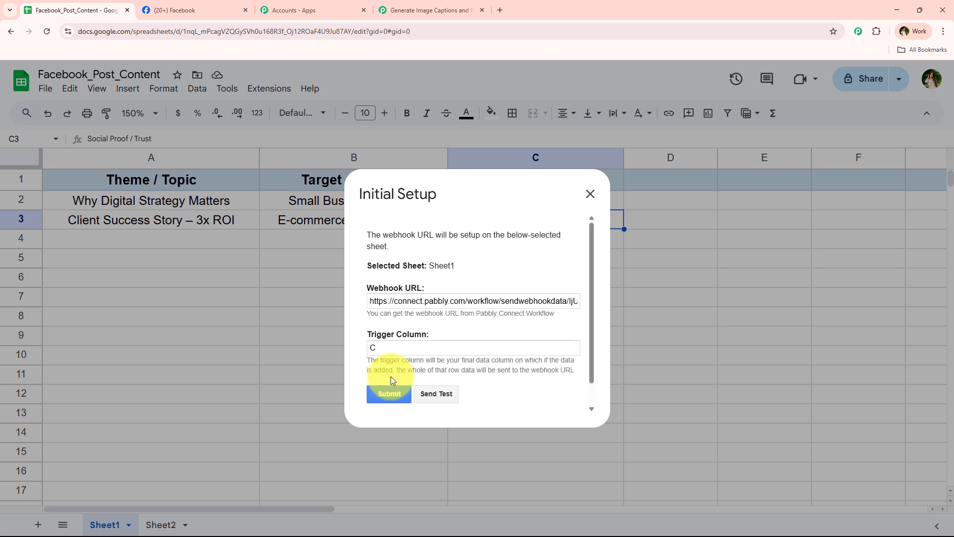
drag(459, 398, 486, 393)
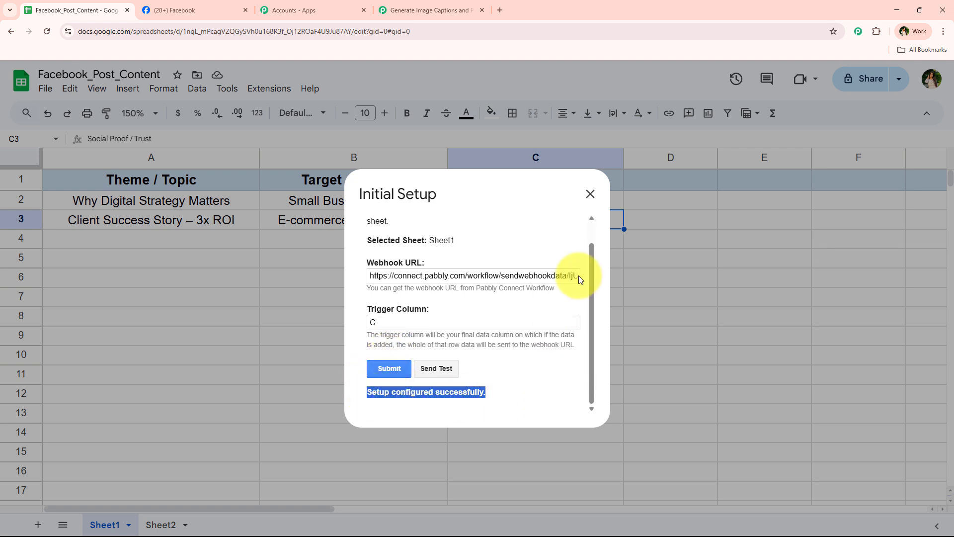
click(591, 193)
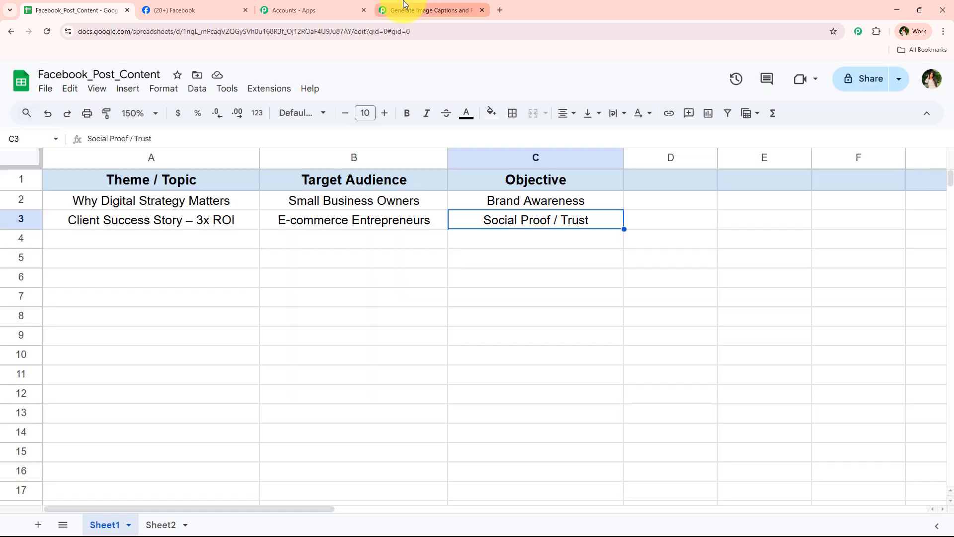
Step: Switch to the Pabbly Connect workflow and examine the Google Sheets trigger's webhook capture status and its test submission note
click(408, 10)
scroll(218, 330, up, 3)
scroll(180, 314, down, 7)
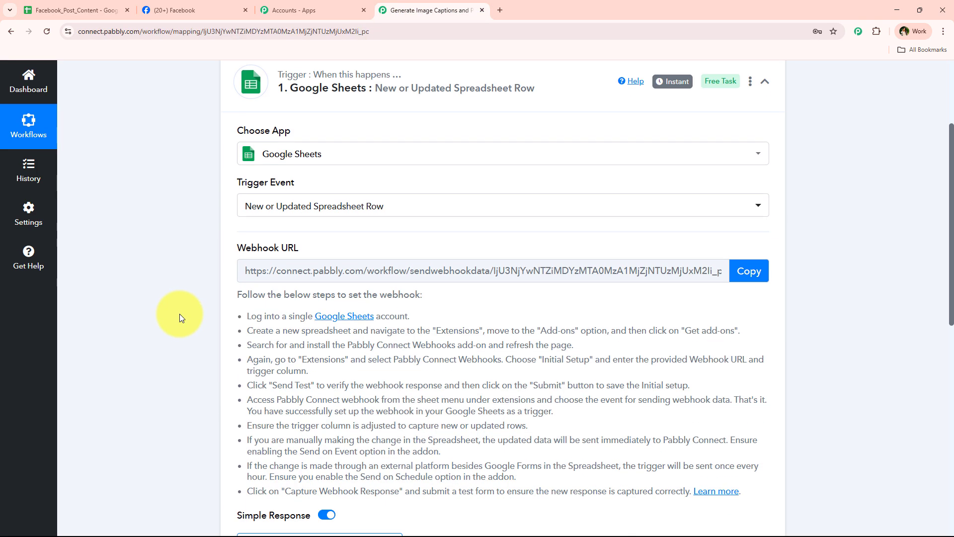
scroll(180, 314, down, 2)
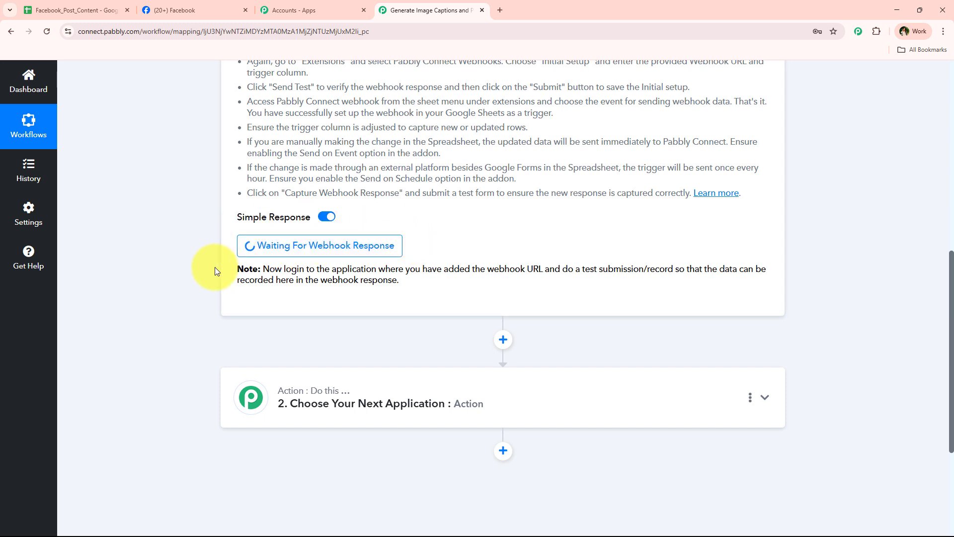
drag(568, 269, 563, 270)
drag(565, 270, 674, 270)
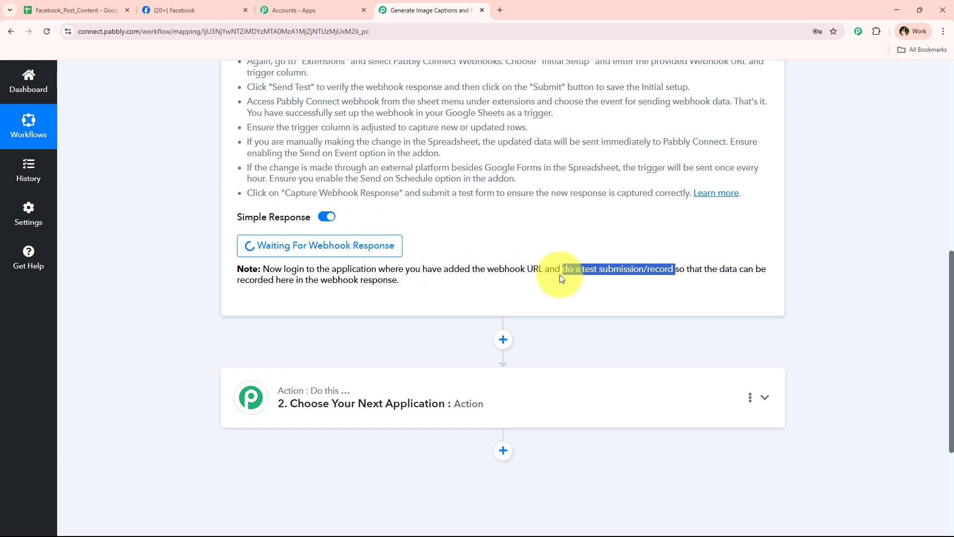
Step: In the Facebook_Post_Content spreadsheet, enable Send On Event for the Pabbly Connect Webhooks add-on and check that the option is active
click(67, 8)
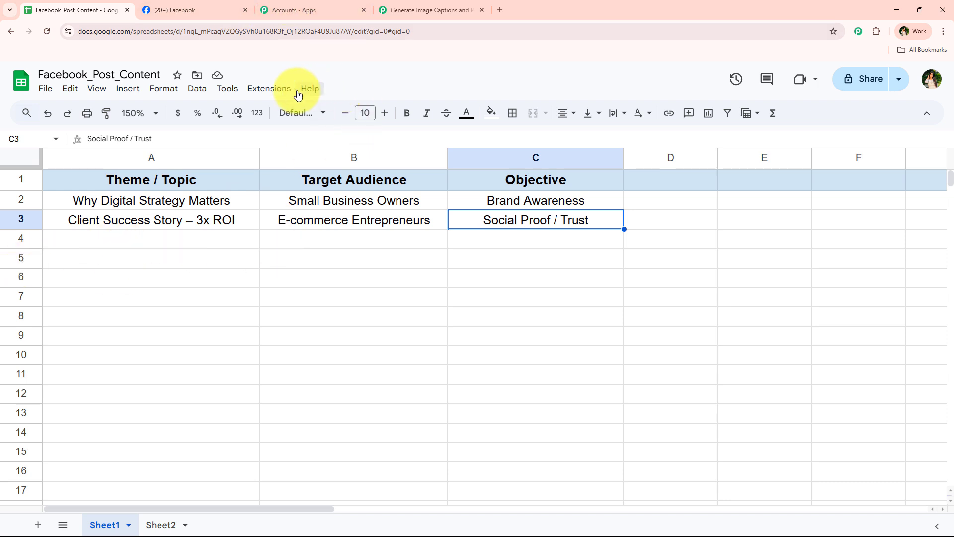
click(280, 95)
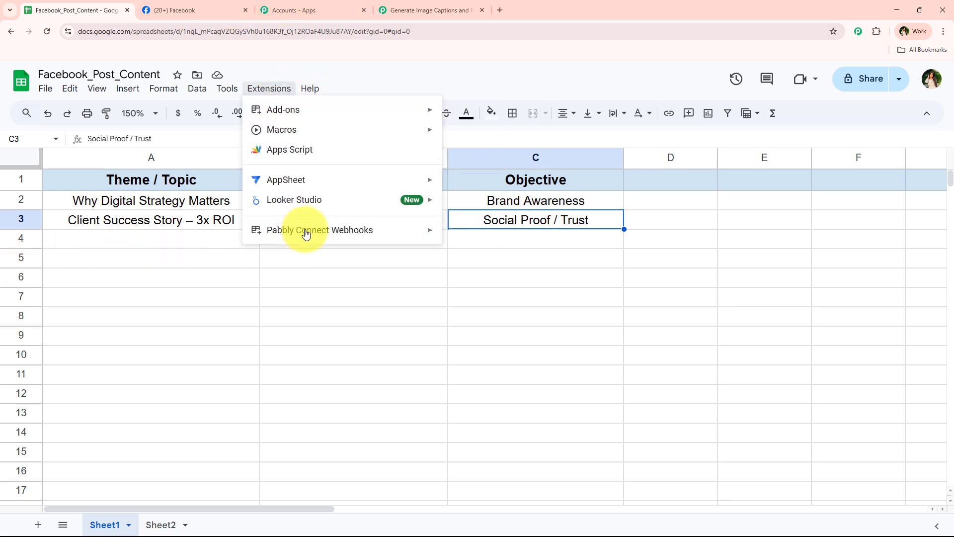
mouse_move(305, 230)
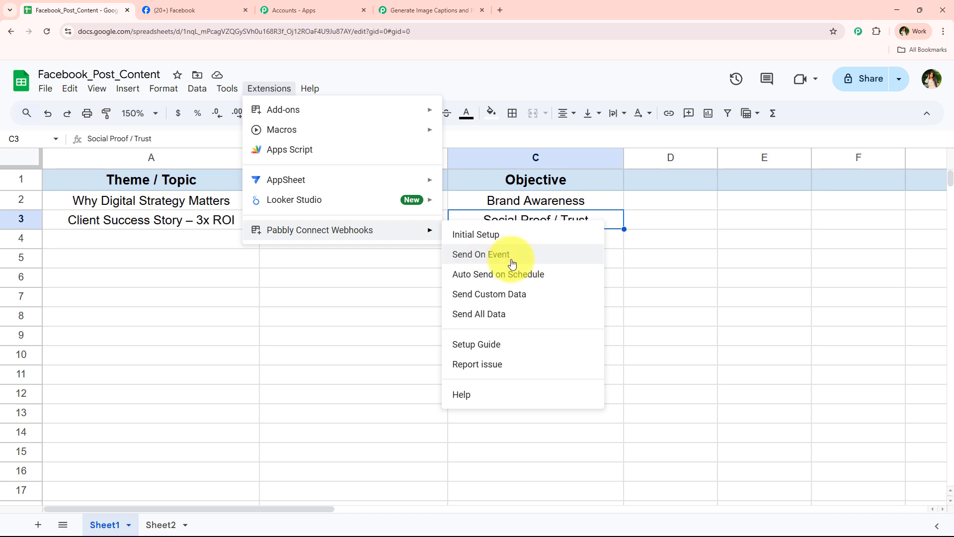
click(559, 264)
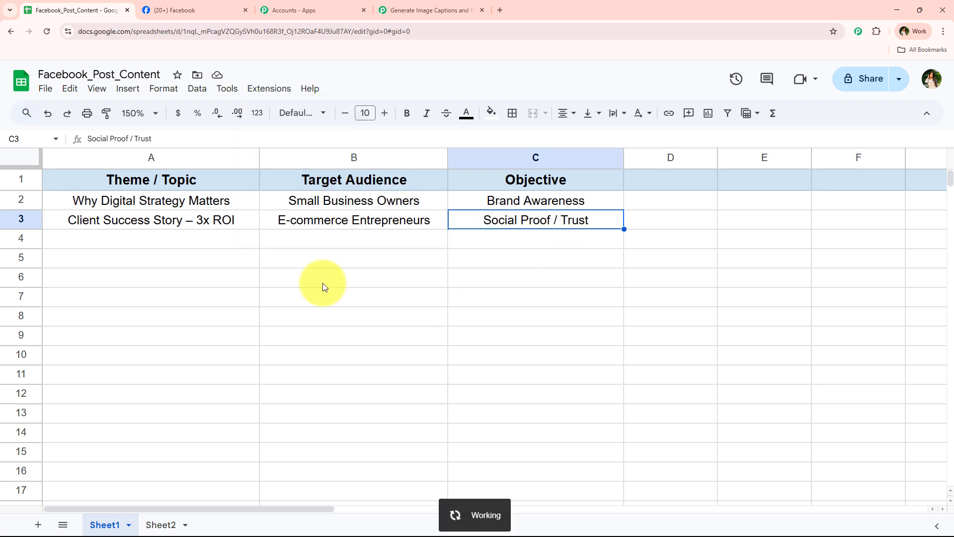
click(273, 94)
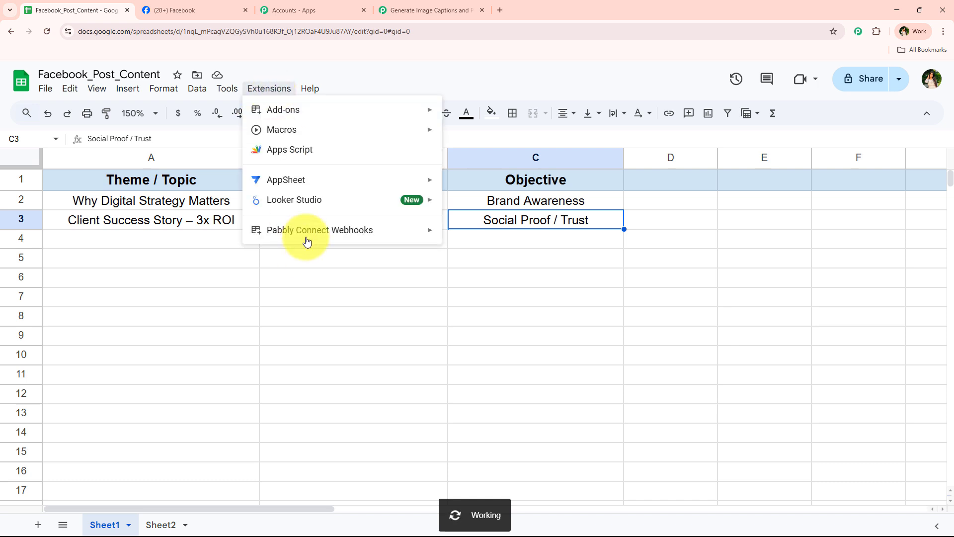
mouse_move(323, 234)
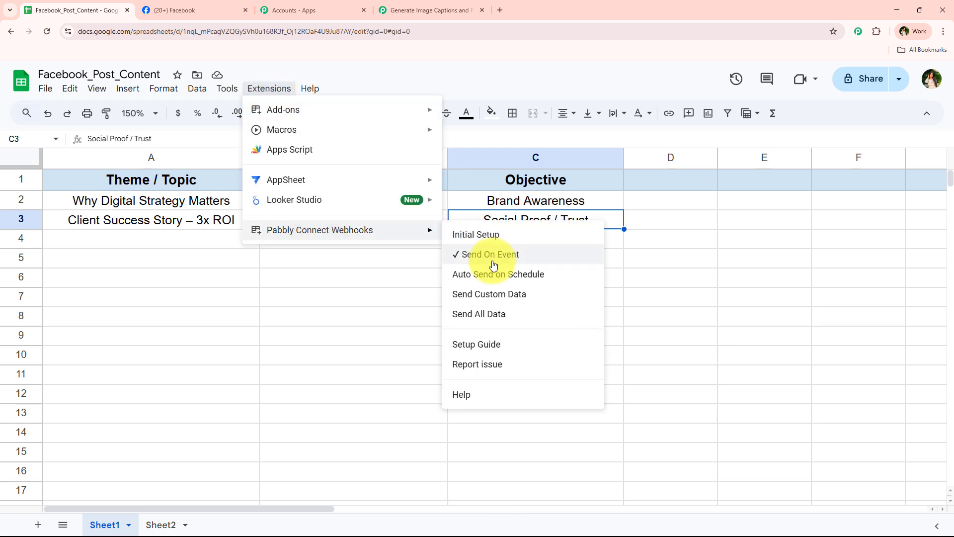
Step: Check the trigger's webhook capture status in the Pabbly Connect workflow again and return to the Facebook_Post_Content spreadsheet
drag(58, 246, 547, 243)
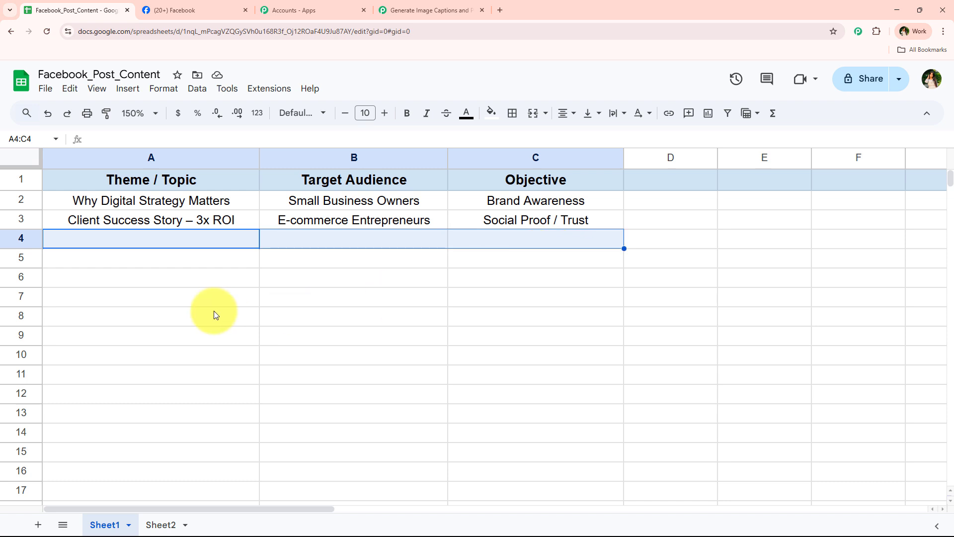
click(427, 10)
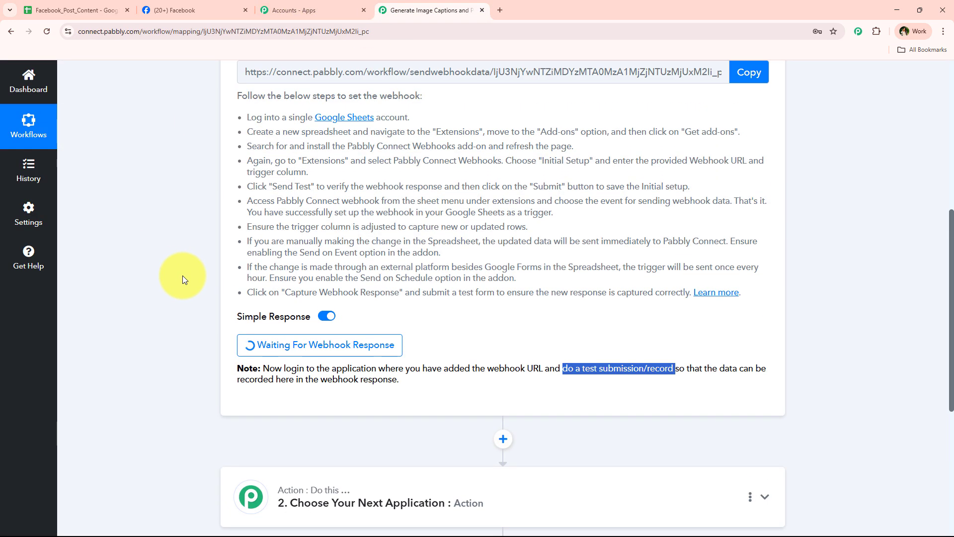
click(183, 275)
click(74, 10)
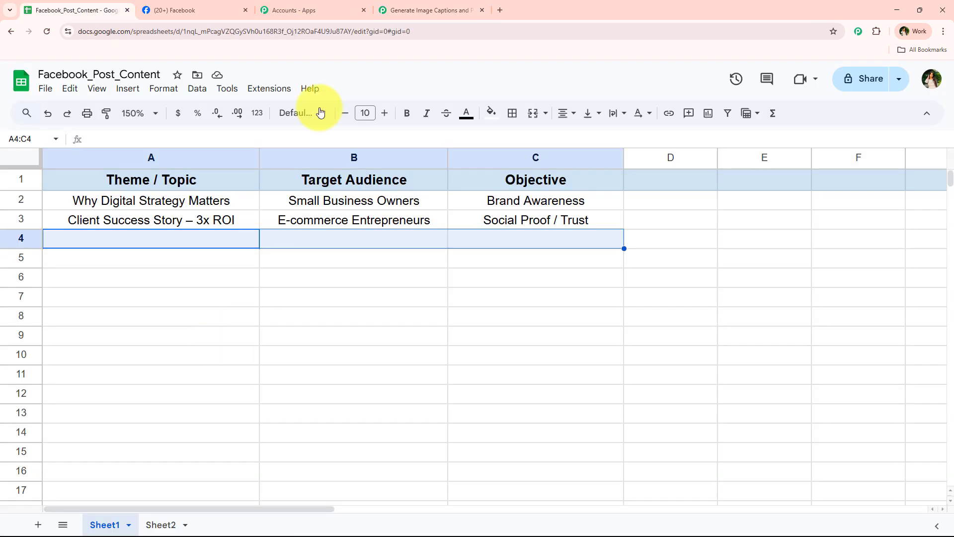
click(269, 88)
click(268, 380)
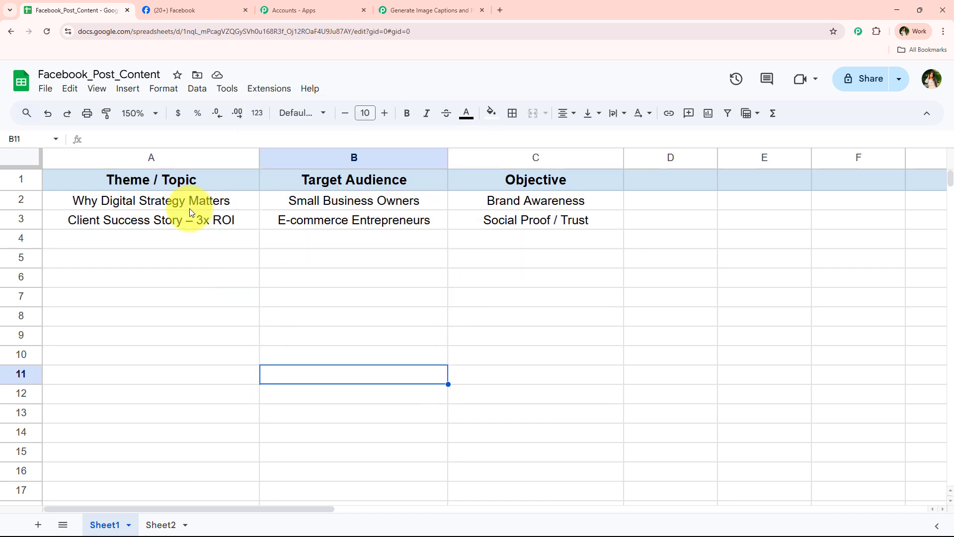
Step: Fill row 4 with the topic "Tips to Improve Engagement", target audience "Content Creators" and objective "Value & Education"
click(181, 243)
text(Tips to Improve Engagement)
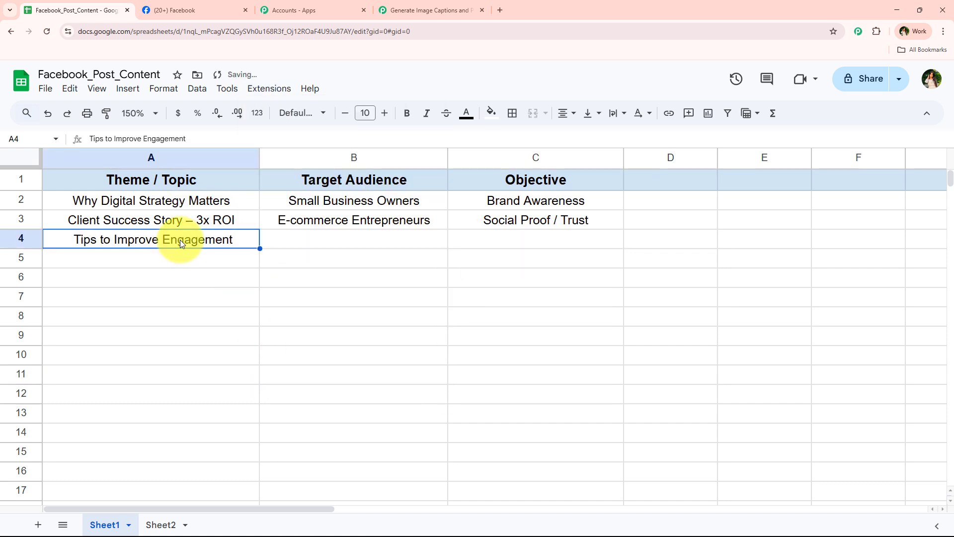
key(Tab)
text(Content Creators)
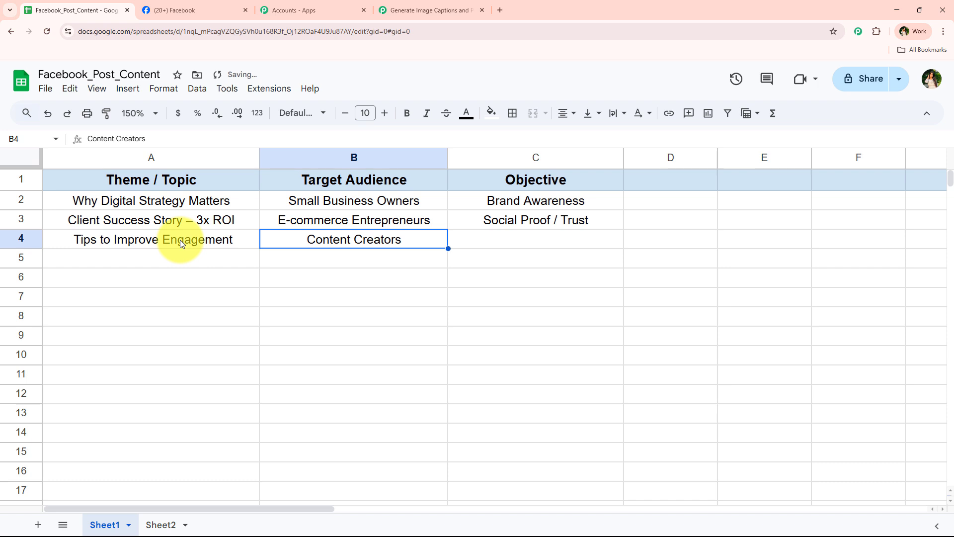
key(Tab)
text(Value & Education)
click(179, 305)
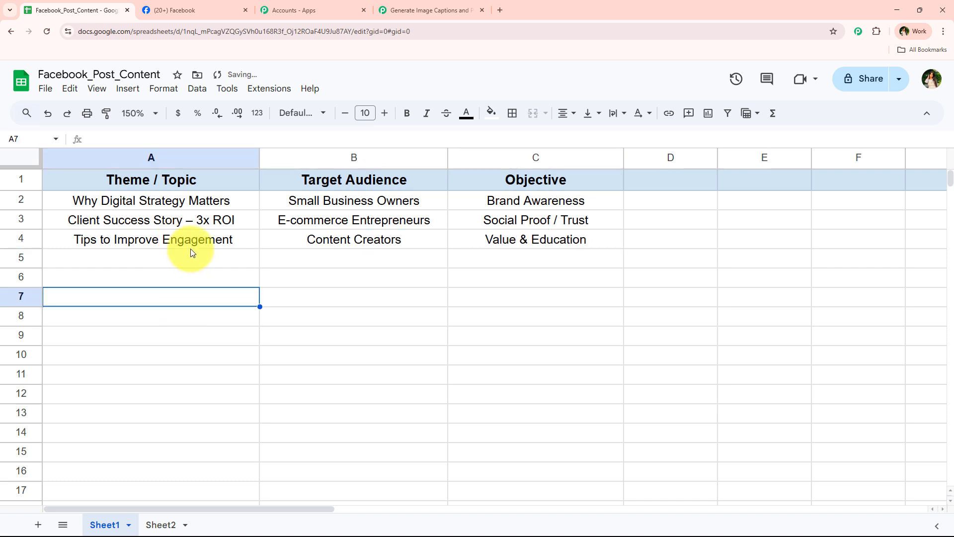
click(190, 243)
shift+click(499, 232)
click(485, 276)
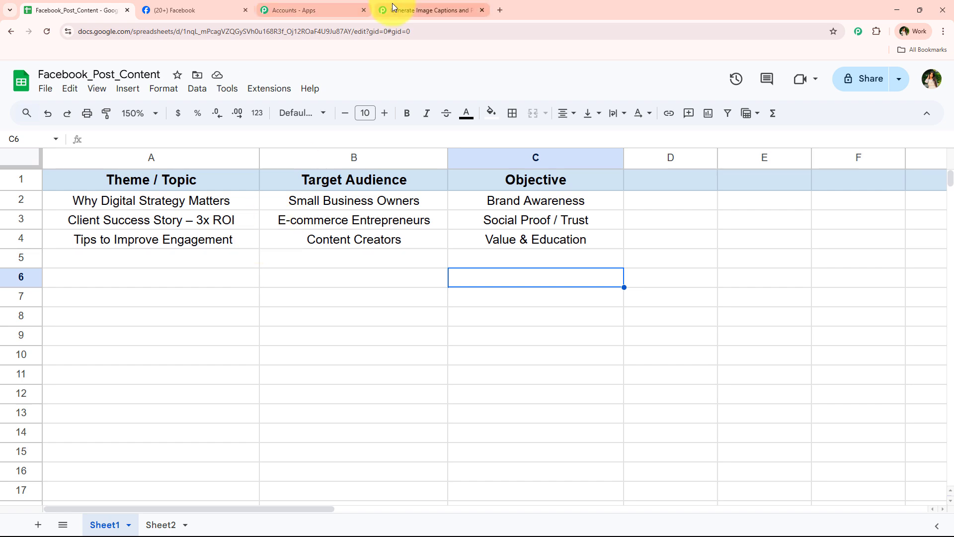
Step: Review the row data captured by the Google Sheets trigger in the Pabbly Connect workflow and collapse the trigger step
click(423, 10)
scroll(572, 280, down, 5)
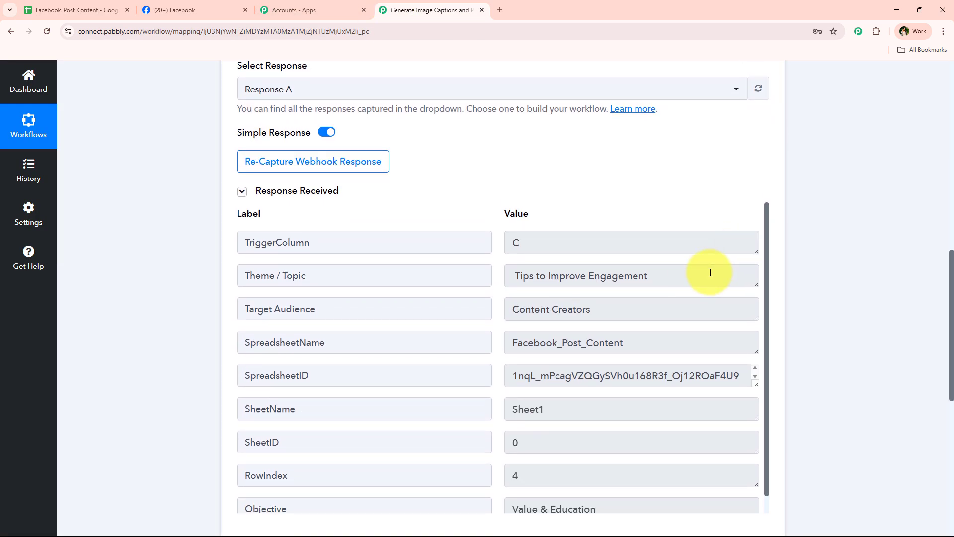
click(646, 279)
click(661, 311)
click(646, 344)
scroll(611, 447, down, 1)
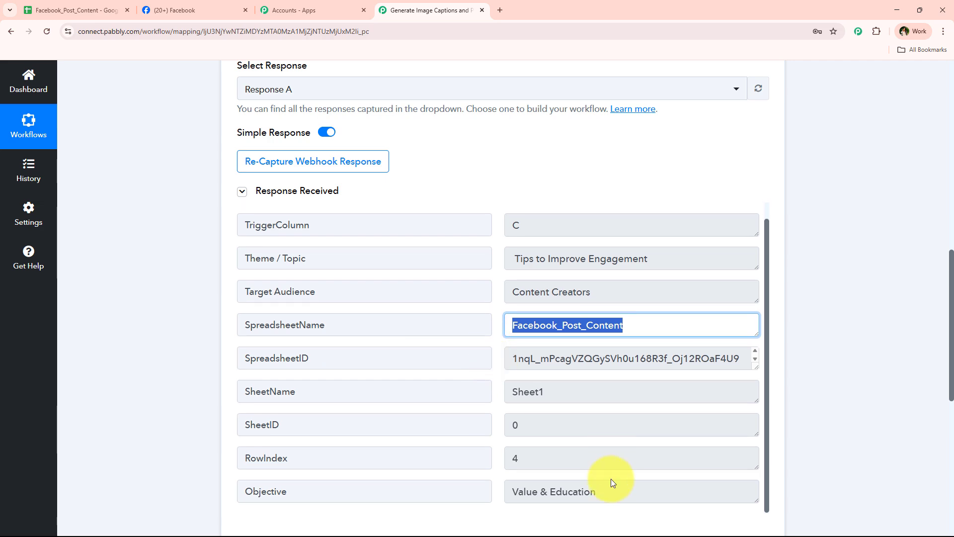
click(611, 483)
scroll(188, 333, up, 4)
scroll(188, 332, up, 10)
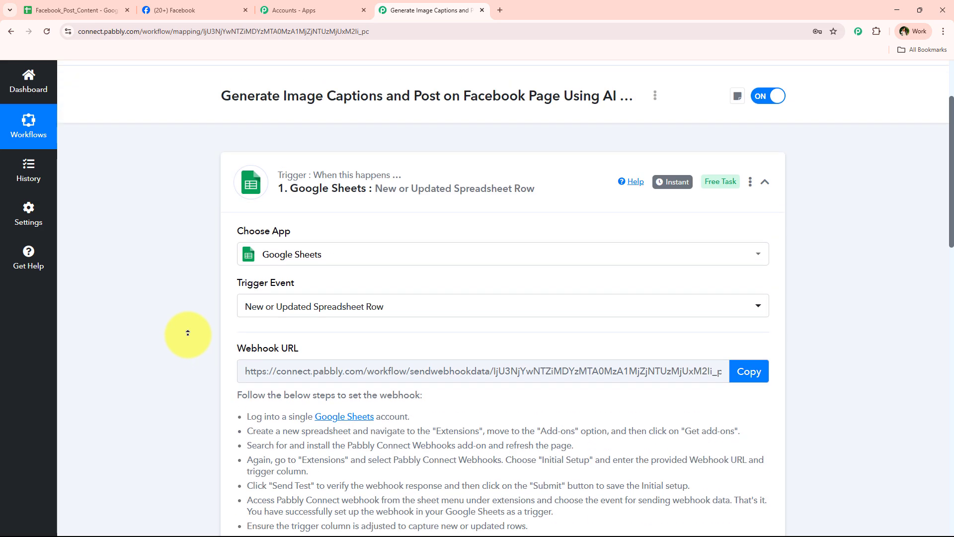
click(392, 234)
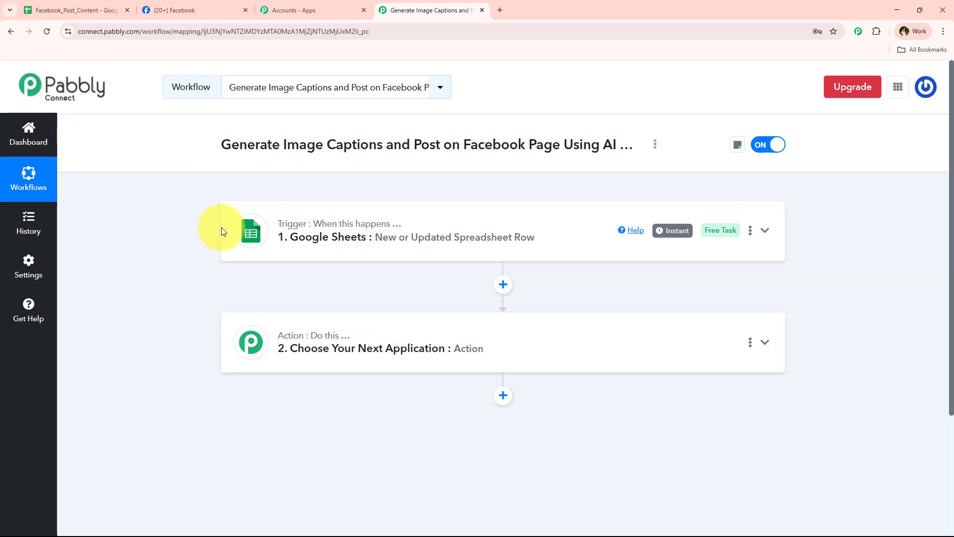
Step: Look over the test entry in row 4 of the Facebook_Post_Content spreadsheet and return to the Pabbly Connect workflow
click(68, 3)
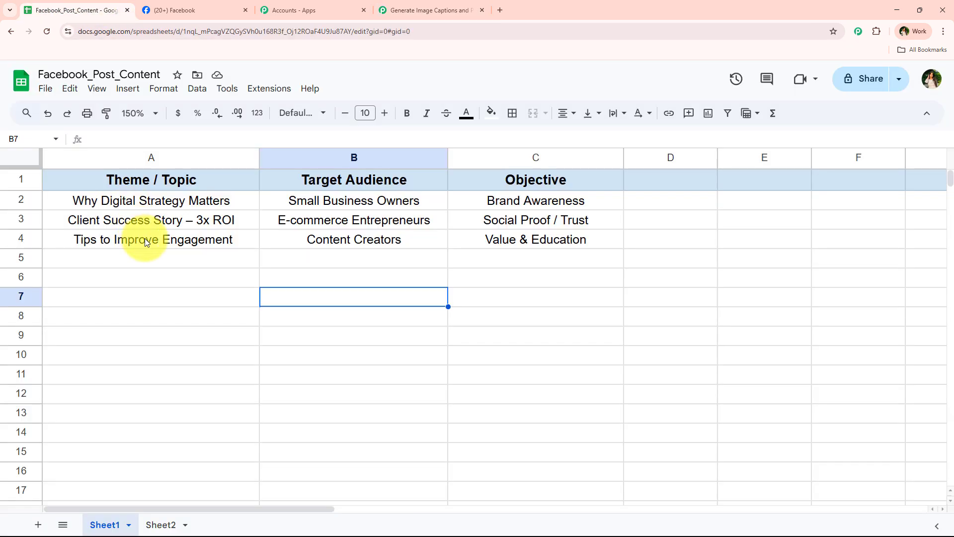
drag(145, 237, 553, 237)
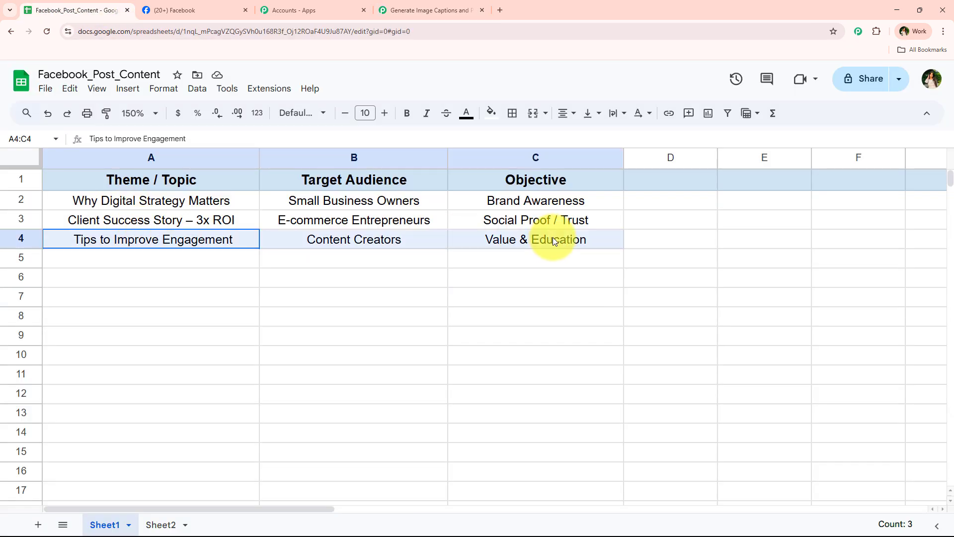
click(512, 314)
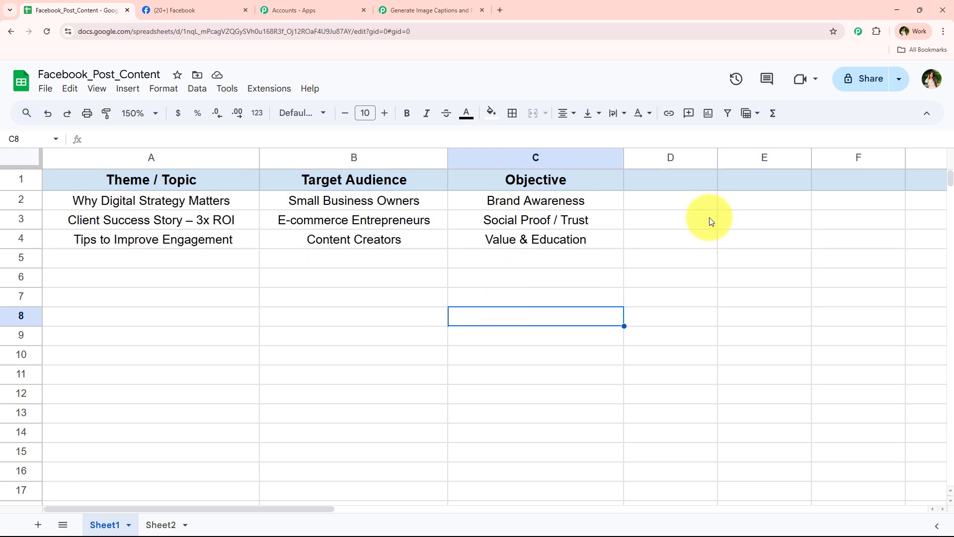
click(376, 4)
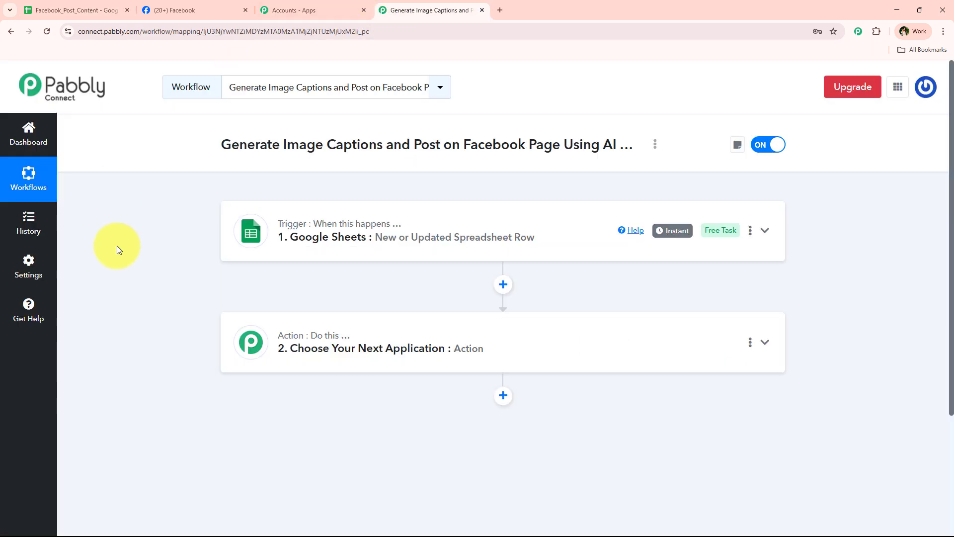
Step: Expand the workflow's second step and choose OpenAI (ChatGPT, DALL-E, Whisper) as its action app
click(308, 341)
scroll(260, 319, down, 3)
scroll(260, 315, up, 3)
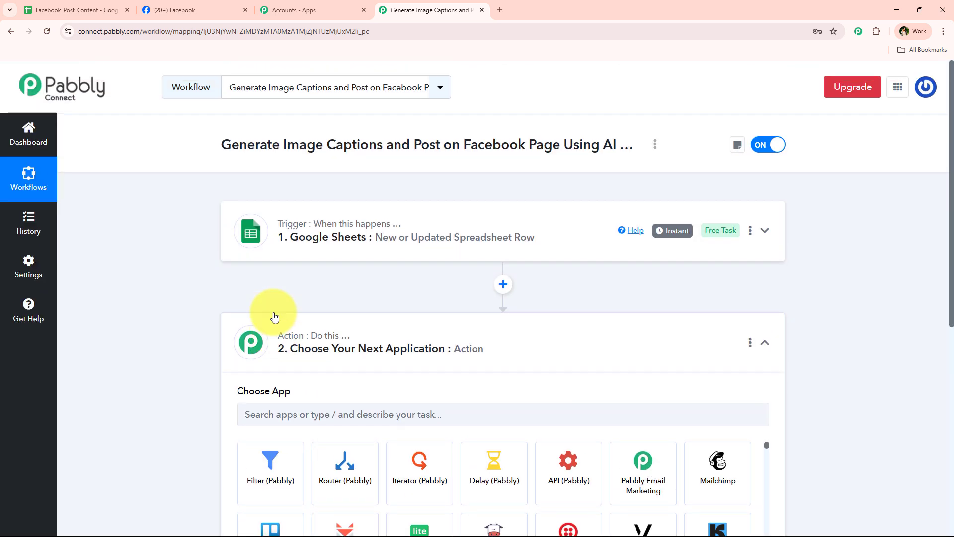
double_click(299, 145)
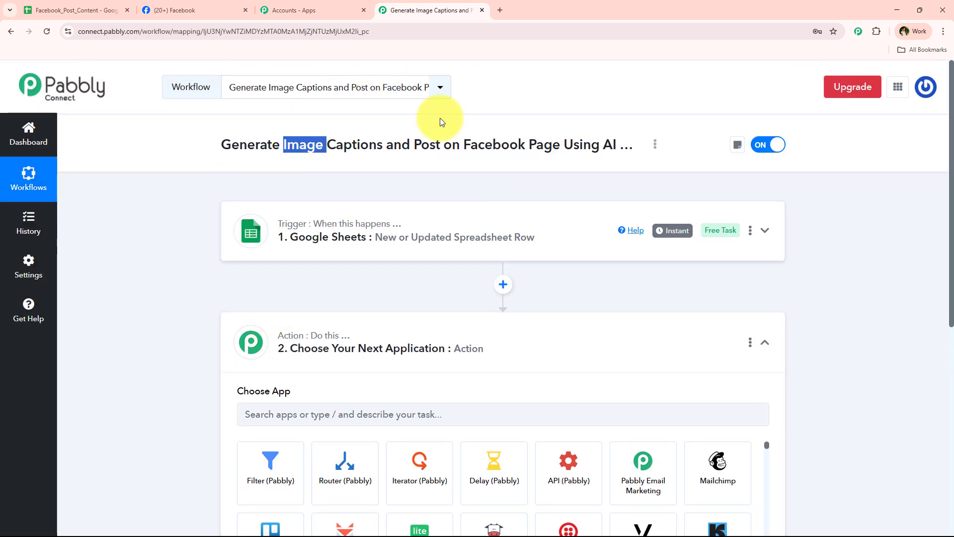
triple_click(365, 136)
click(285, 308)
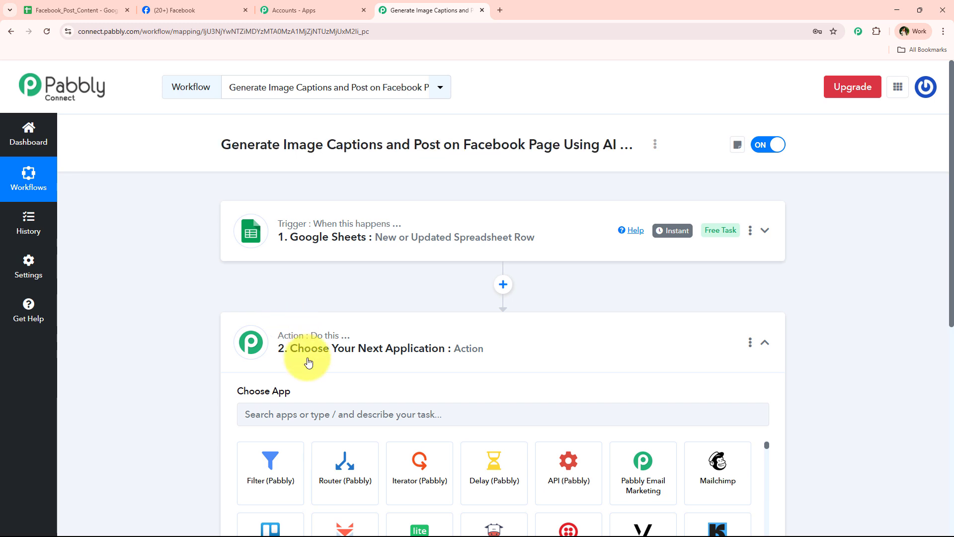
click(305, 408)
text(Open)
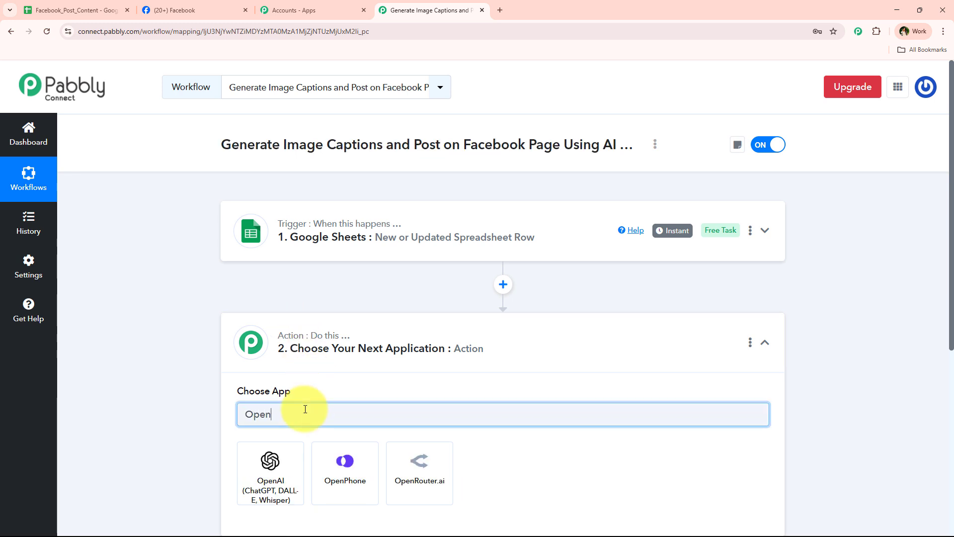
scroll(305, 409, down, 3)
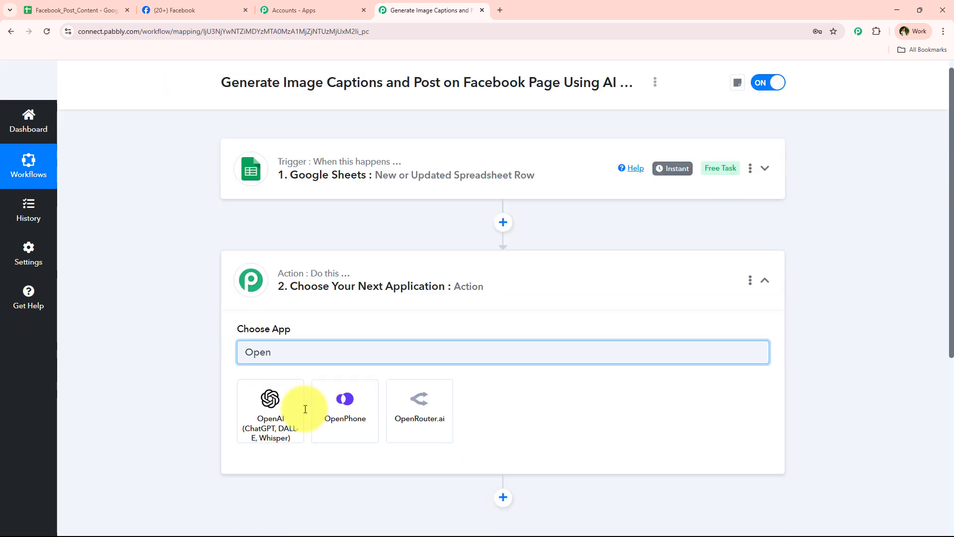
click(256, 351)
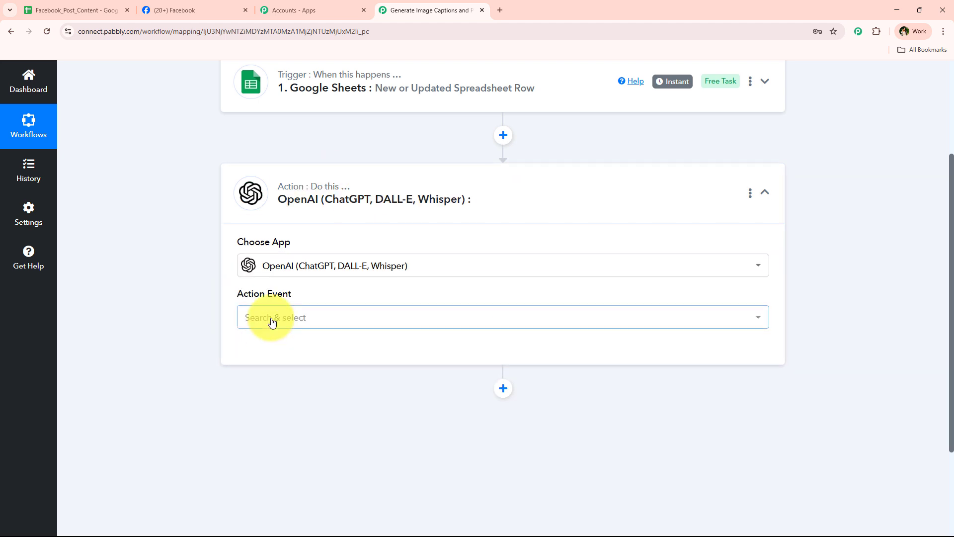
Step: Set the OpenAI step's action event to Generate Image (DALL-E)
click(270, 321)
text(ge)
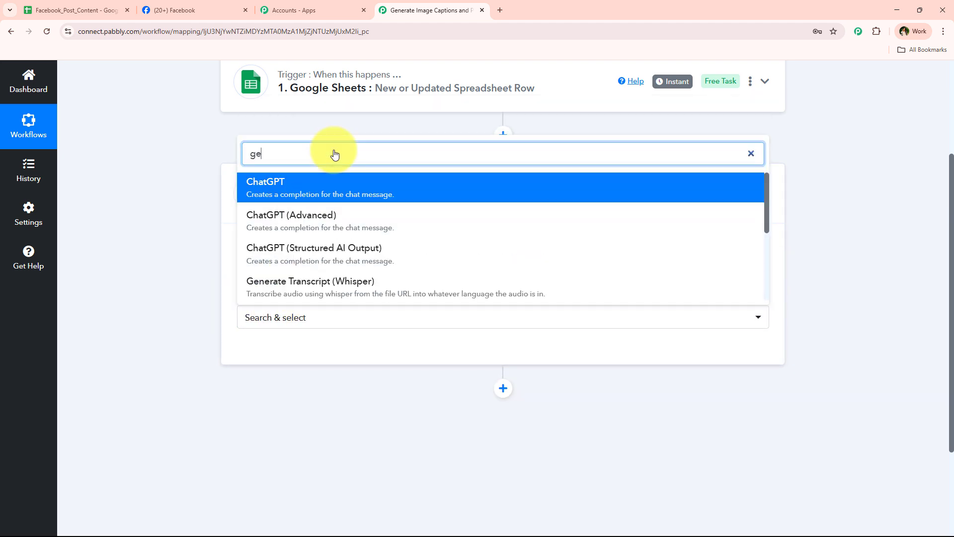
text(n)
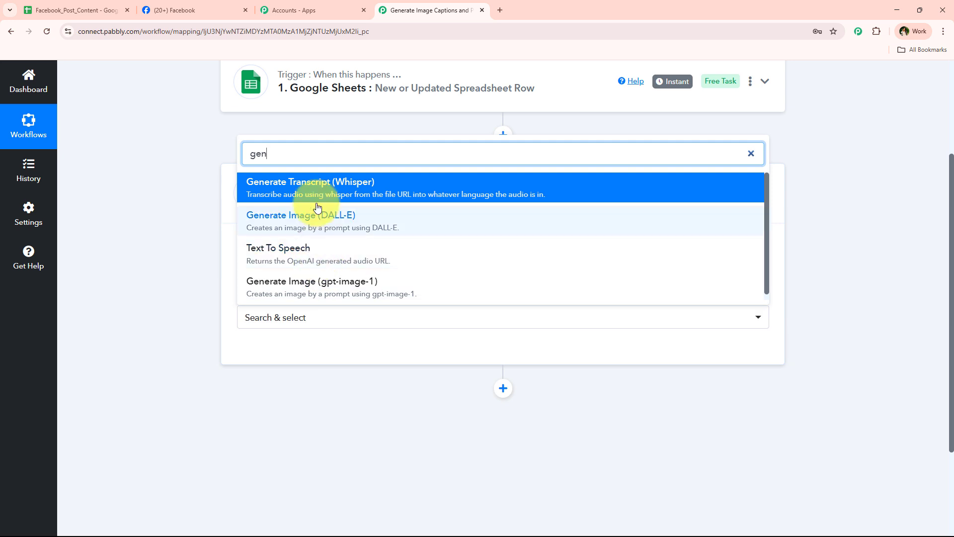
click(386, 233)
Step: Open the connection setup for the OpenAI step, look over the existing connection option and choose to add a new connection
click(268, 354)
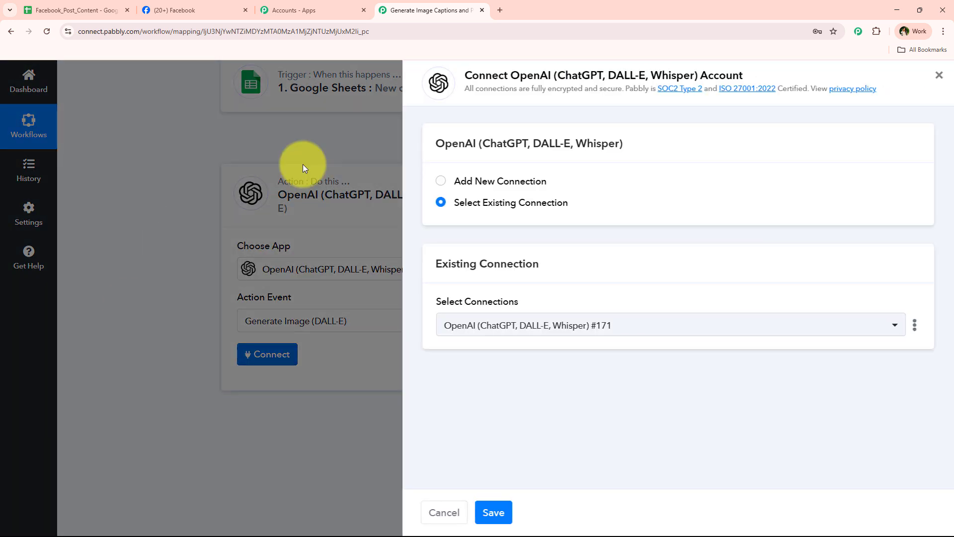
click(511, 182)
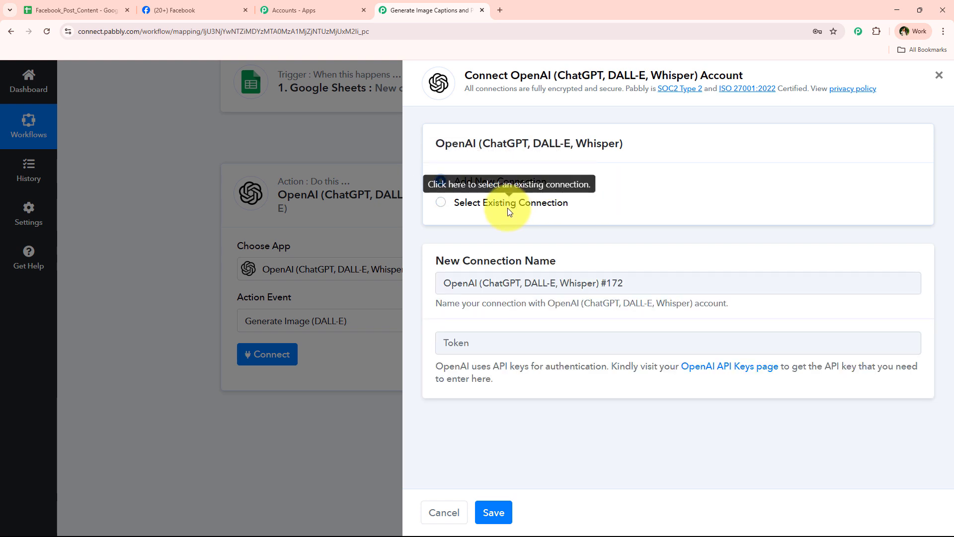
click(508, 204)
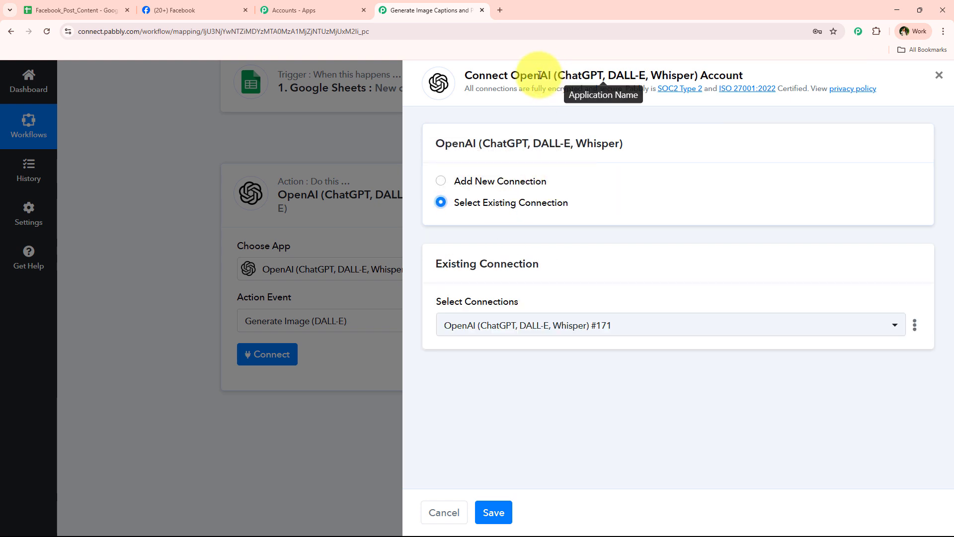
drag(511, 76, 551, 77)
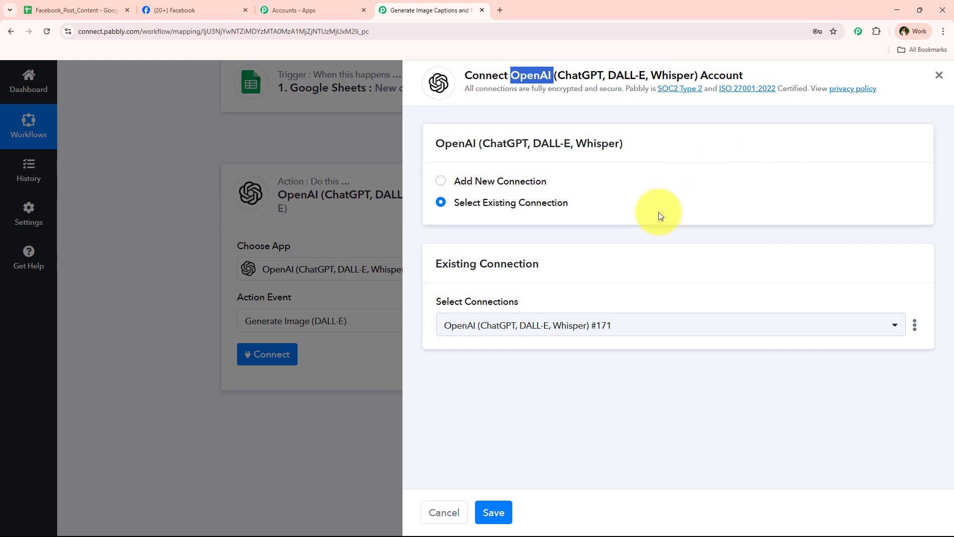
click(454, 203)
drag(562, 207, 570, 206)
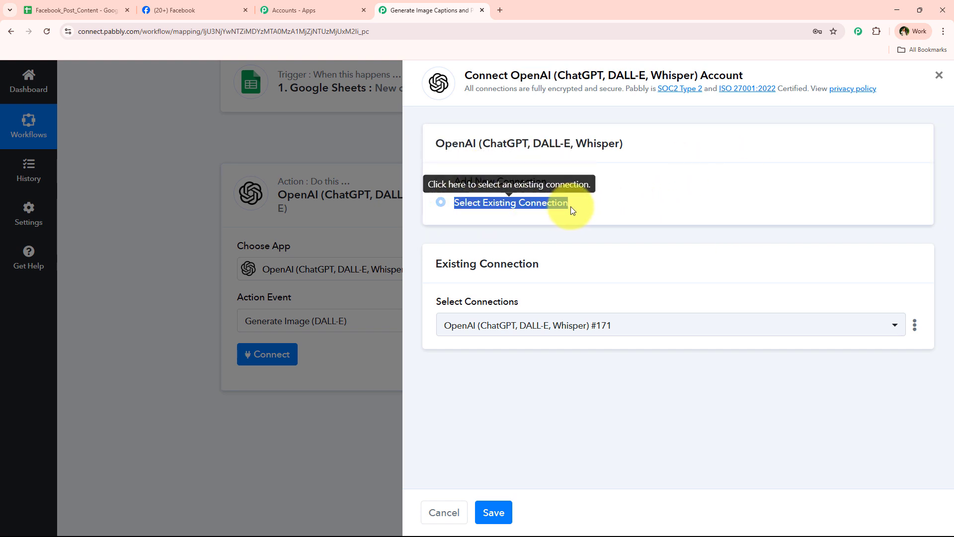
click(556, 422)
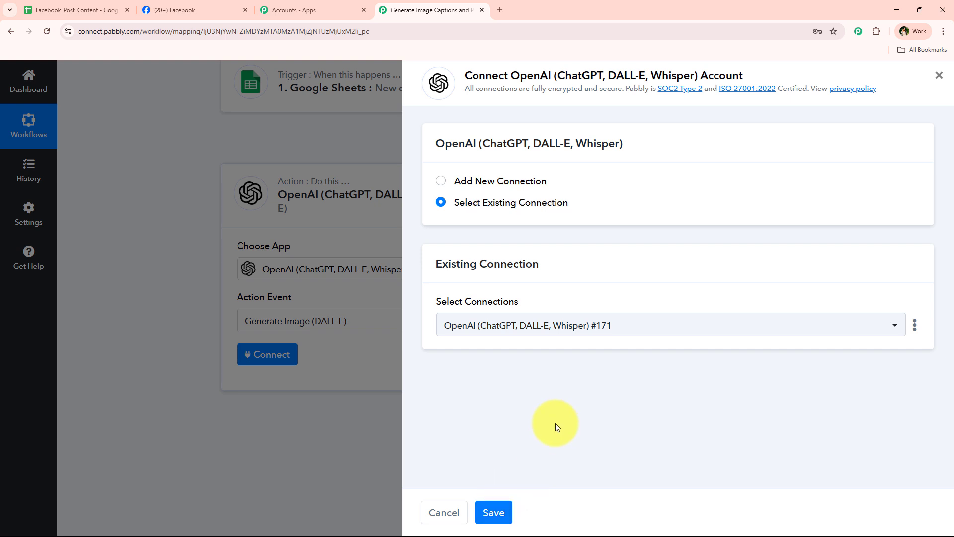
click(504, 183)
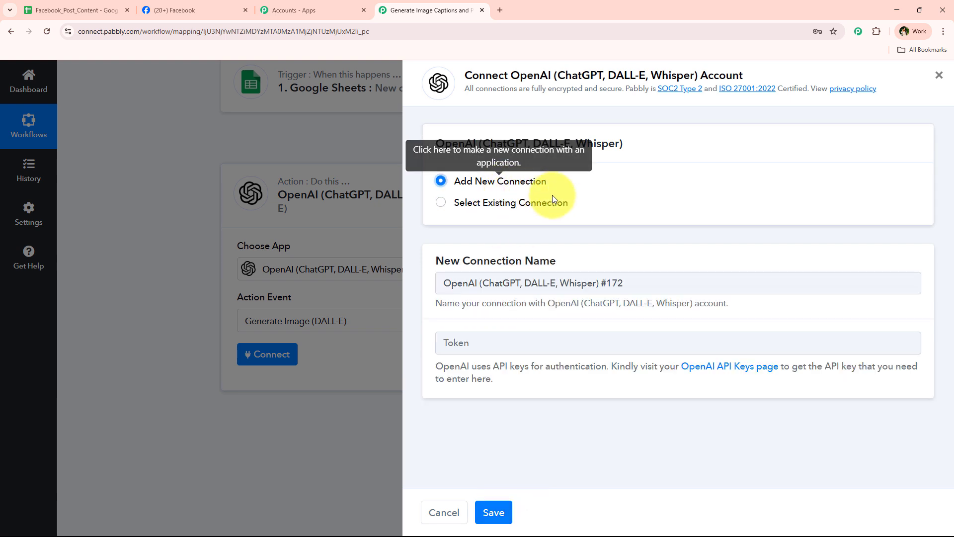
click(541, 336)
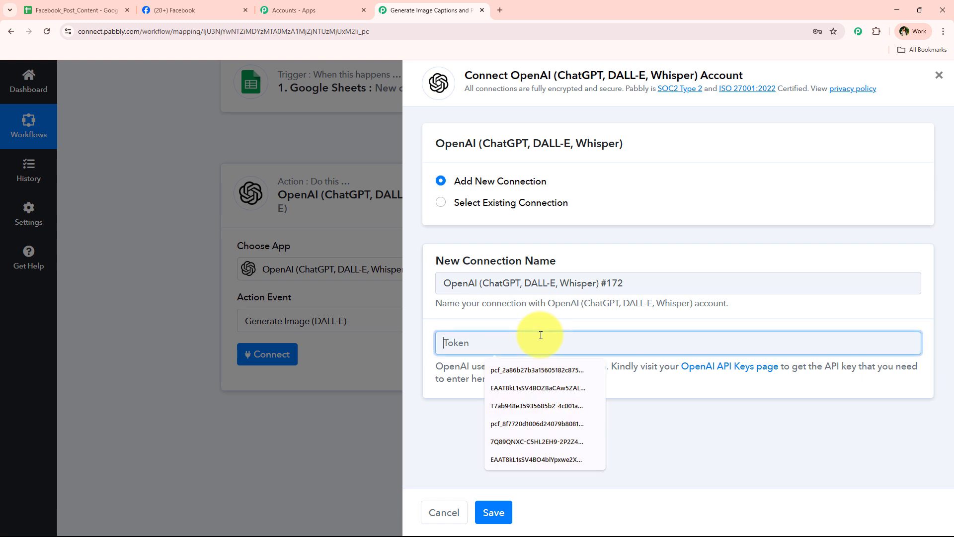
drag(612, 366, 615, 377)
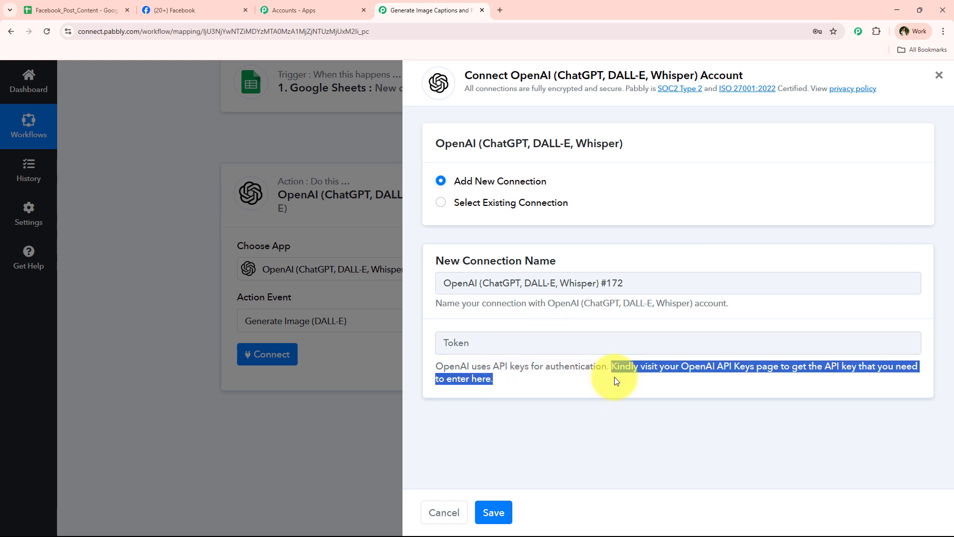
click(621, 433)
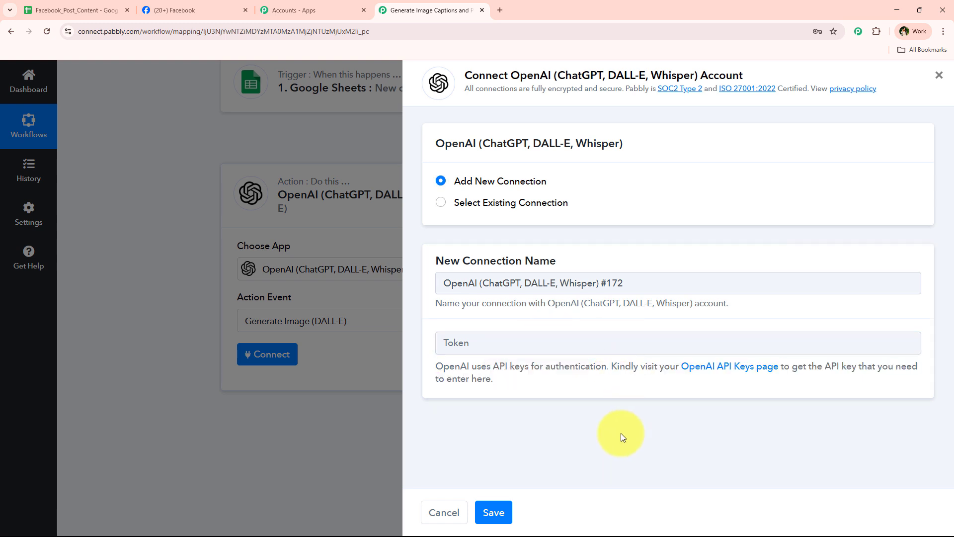
Step: Open the OpenAI API keys page, examine the project and permission options for a new secret key, and dismiss the form without creating one
click(714, 369)
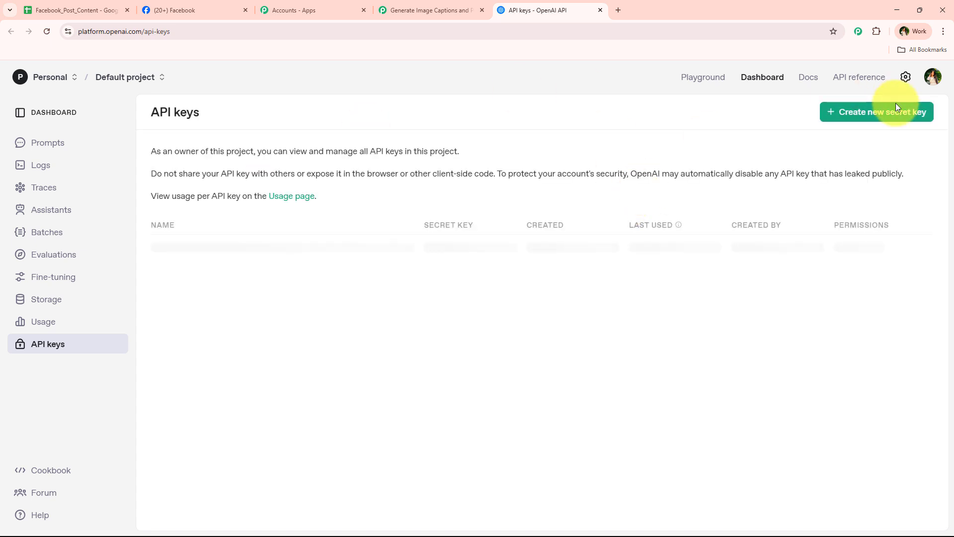
click(902, 112)
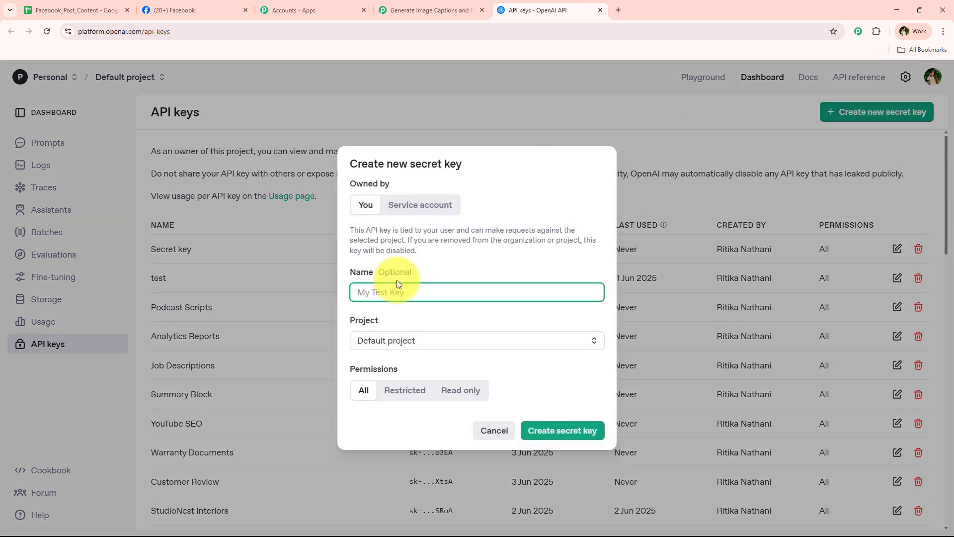
click(405, 390)
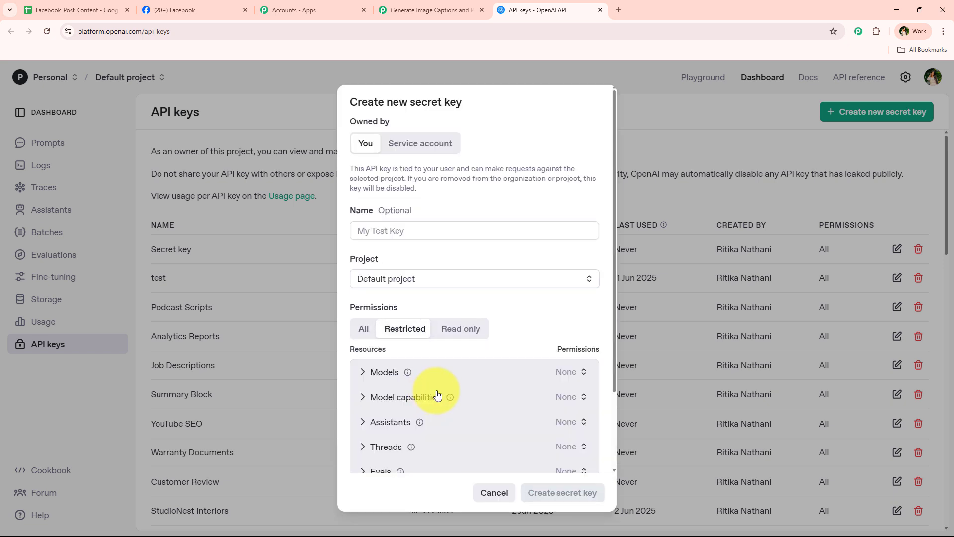
click(460, 328)
click(379, 340)
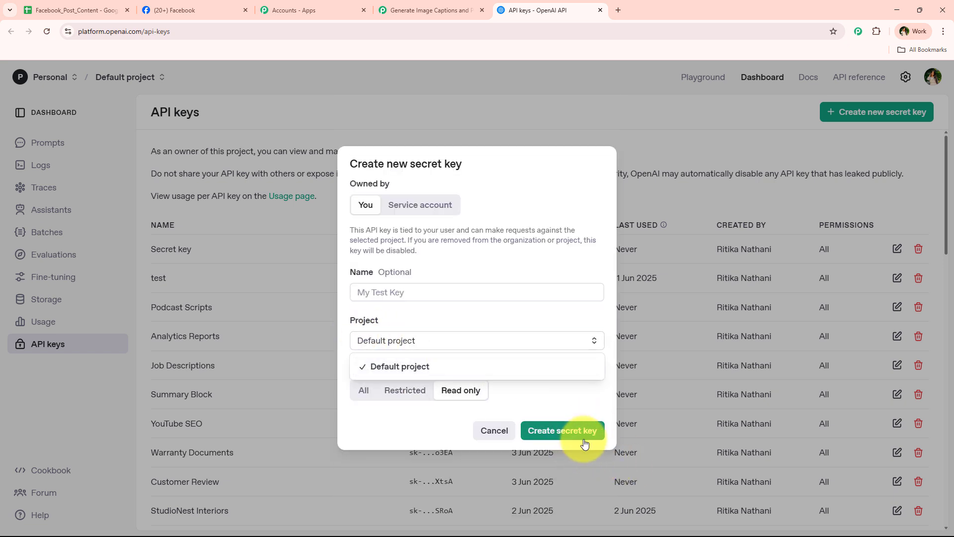
click(437, 394)
click(365, 390)
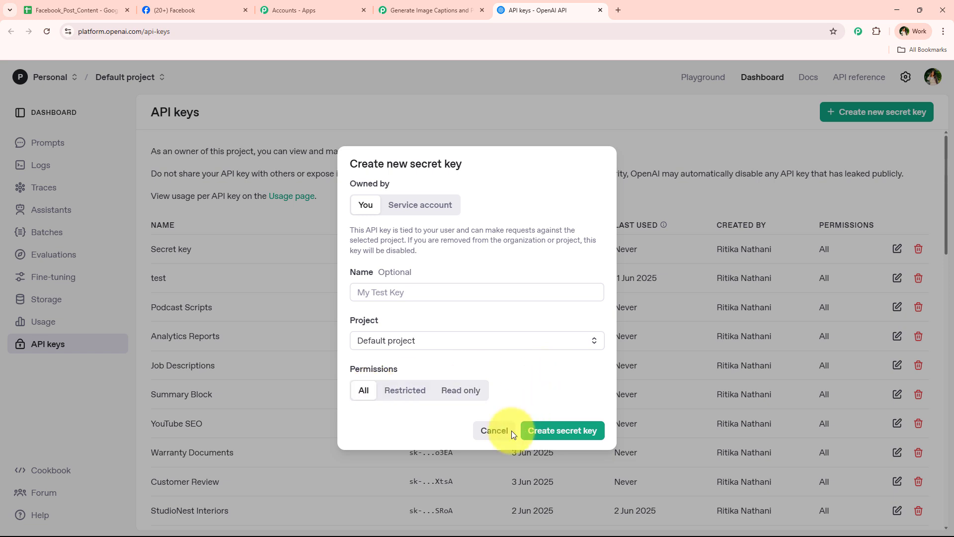
click(494, 429)
Step: Return to the Pabbly Connect workflow, enter the API token for the new OpenAI connection, save it and close the API keys page
click(448, 12)
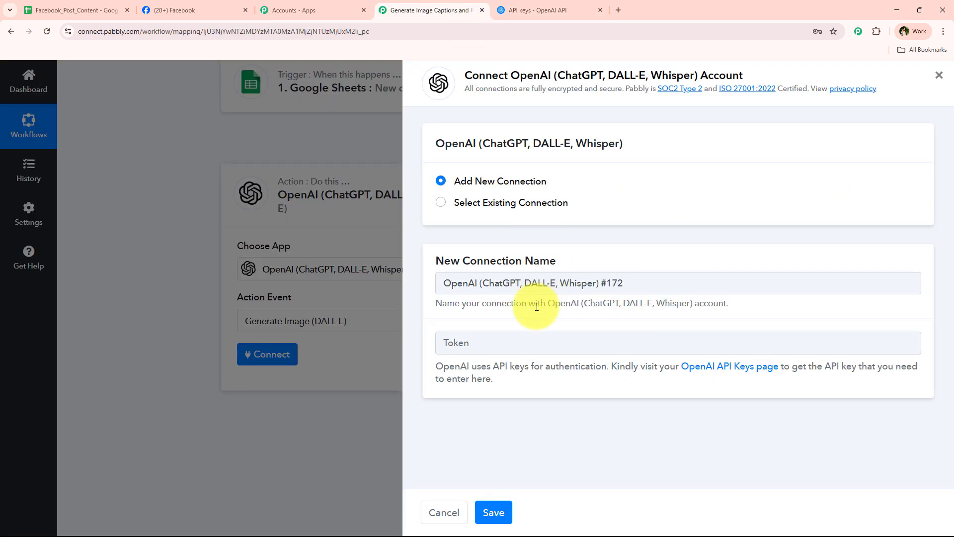
click(532, 342)
click(533, 393)
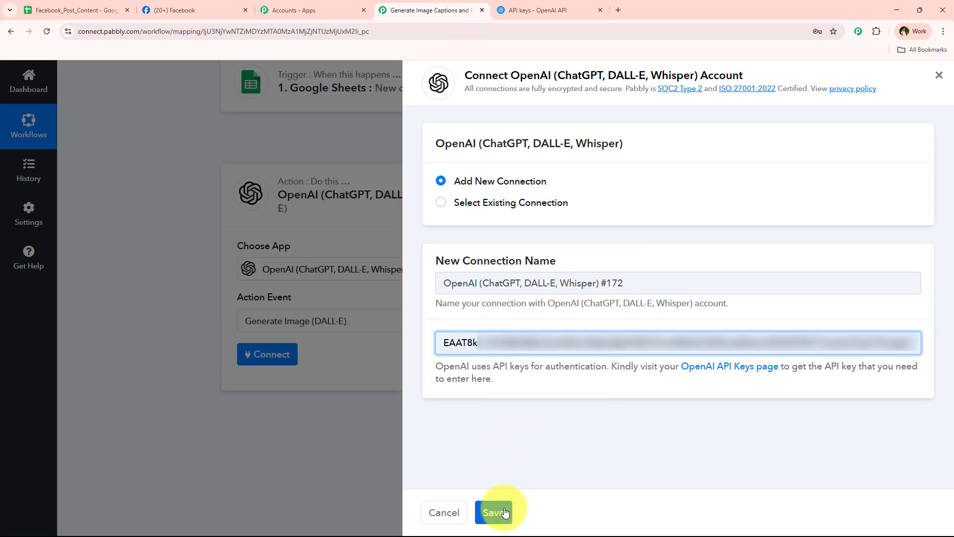
click(501, 512)
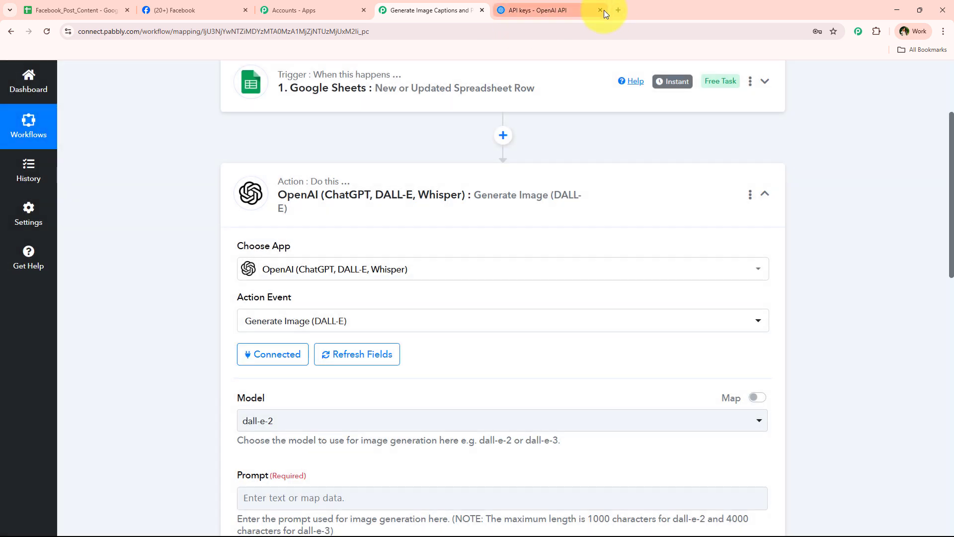
click(600, 9)
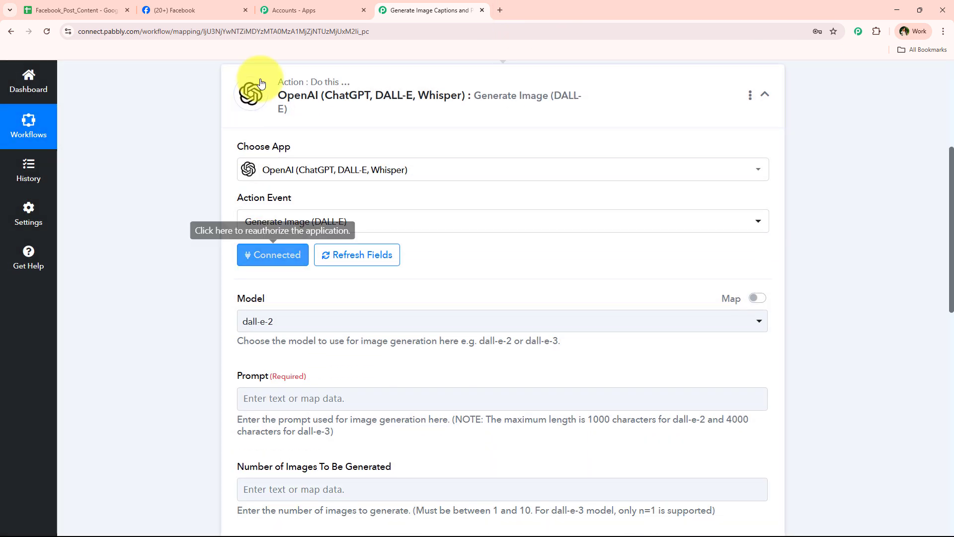
Step: Set the image generation model to dall-e-3
scroll(196, 250, down, 1)
scroll(196, 247, down, 2)
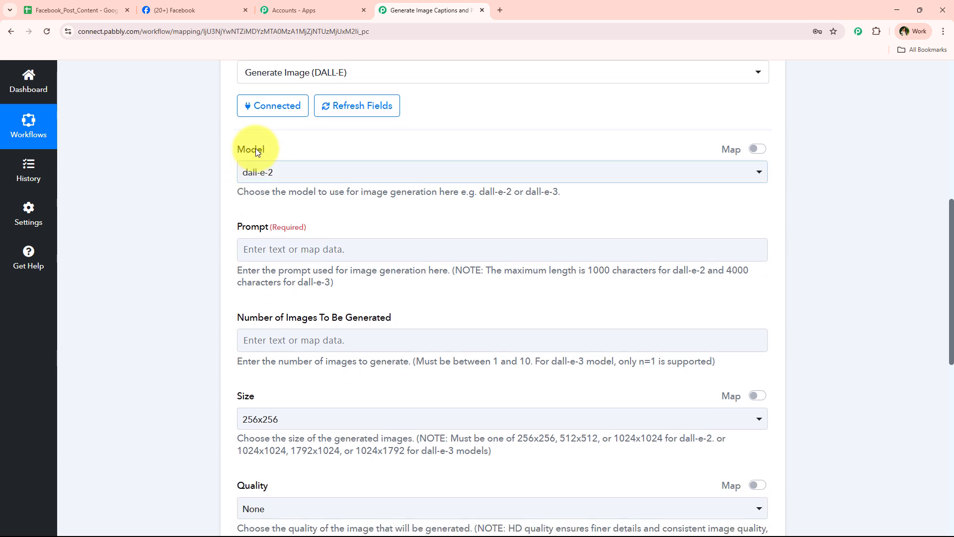
drag(236, 153, 242, 153)
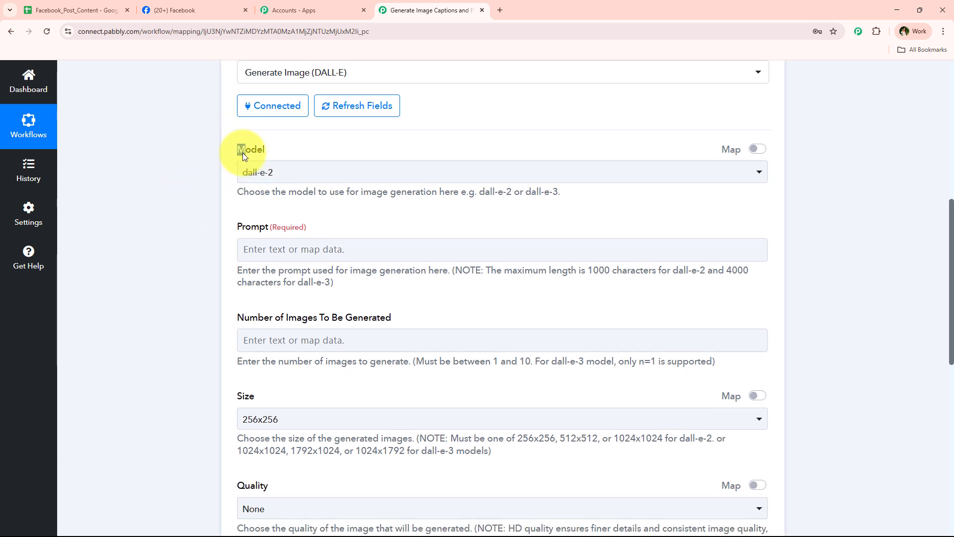
click(270, 171)
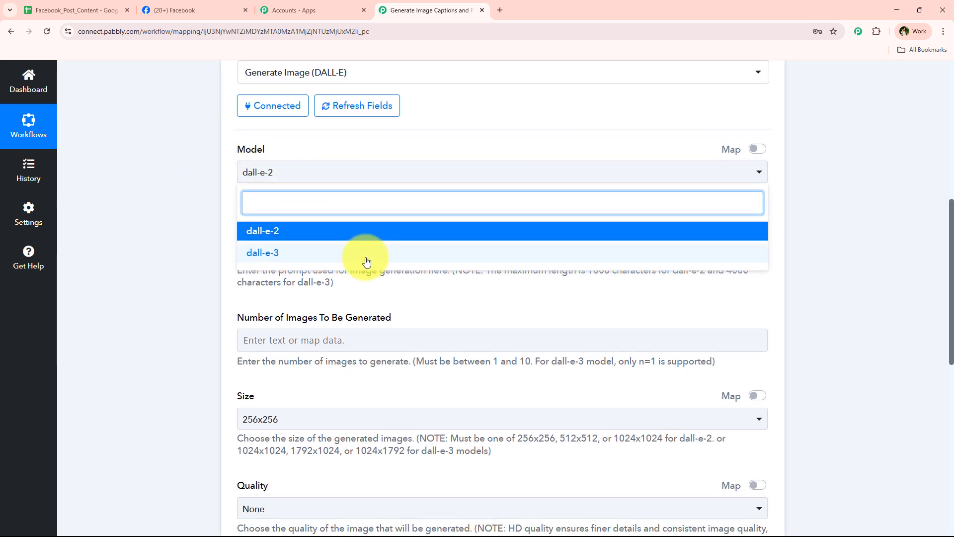
click(366, 253)
click(274, 172)
click(234, 252)
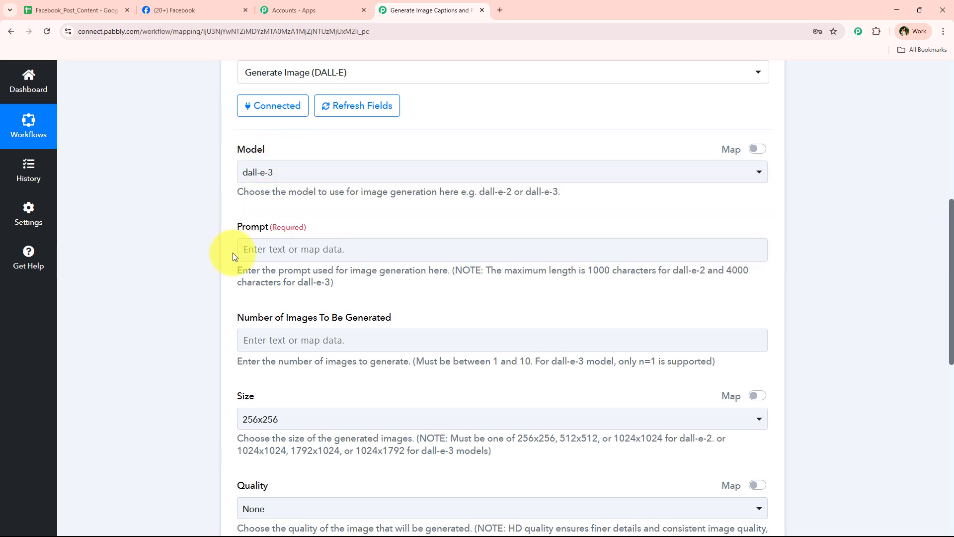
Step: Enter an image prompt for a clean, professional, text-free Facebook post image using the {{Campaign Theme}} and {{Target Audience}} placeholders
scroll(186, 241, down, 2)
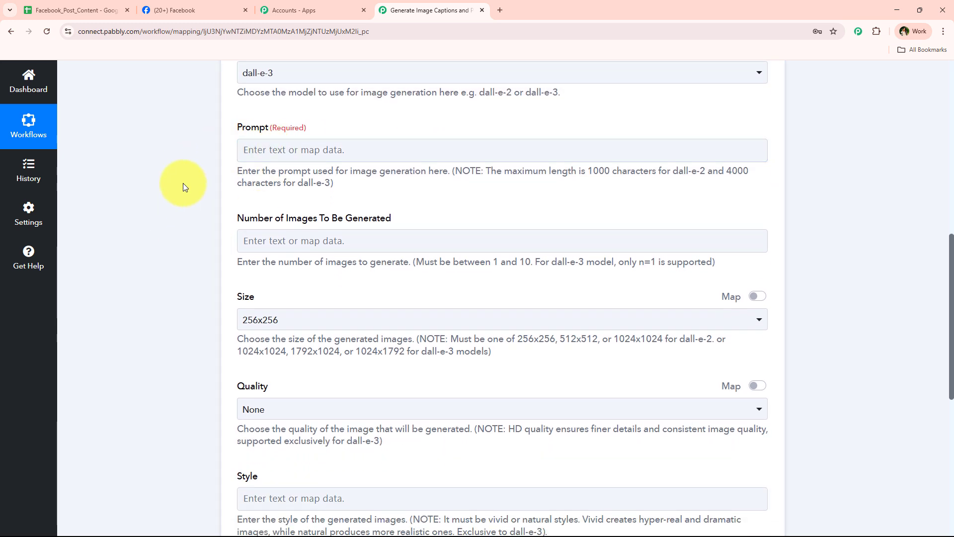
click(405, 158)
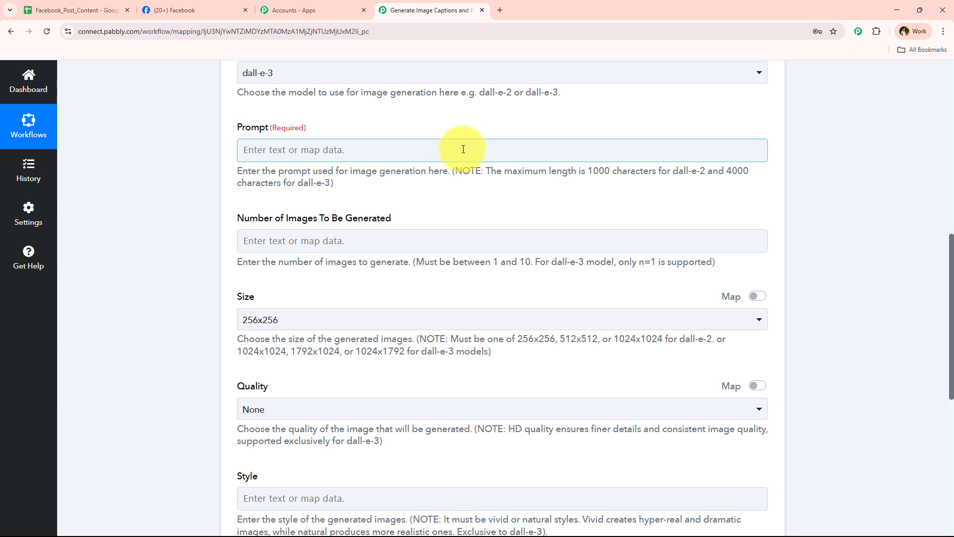
text(Create a clean, professional-looking image representing the theme {{Campaign Theme}} for a Facebook post by a digital marketing agency. The image should match modern branding aesthetics, feel relatable to {{Target Audience}}, and should not contain any text.)
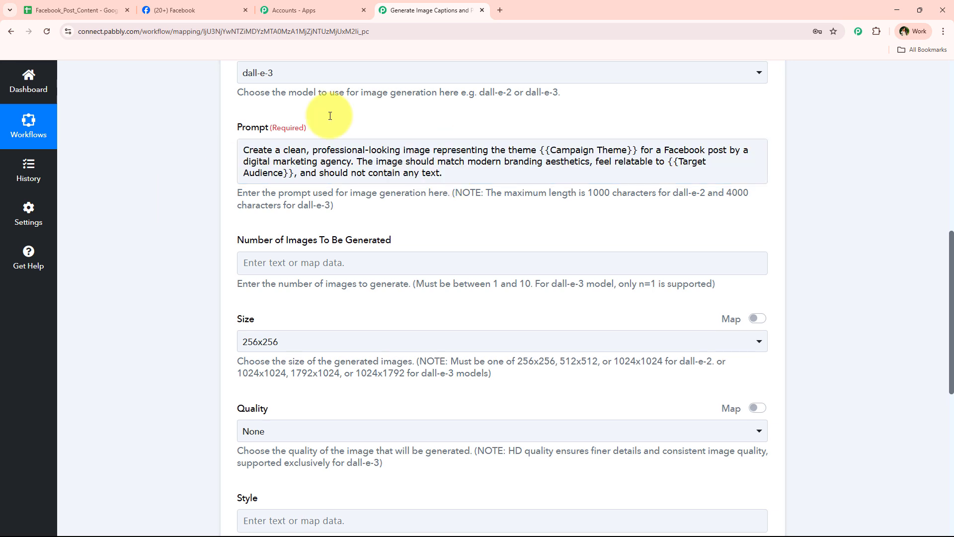
Step: Review the prompt's two placeholders, check the Facebook_Post_Content spreadsheet and return to the Pabbly Connect workflow
click(542, 150)
drag(543, 150, 669, 172)
click(657, 176)
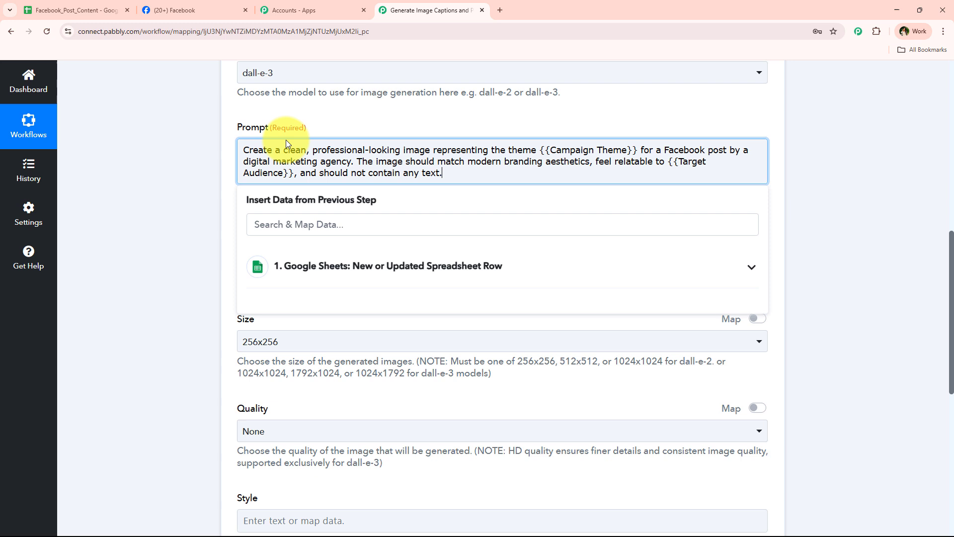
click(193, 153)
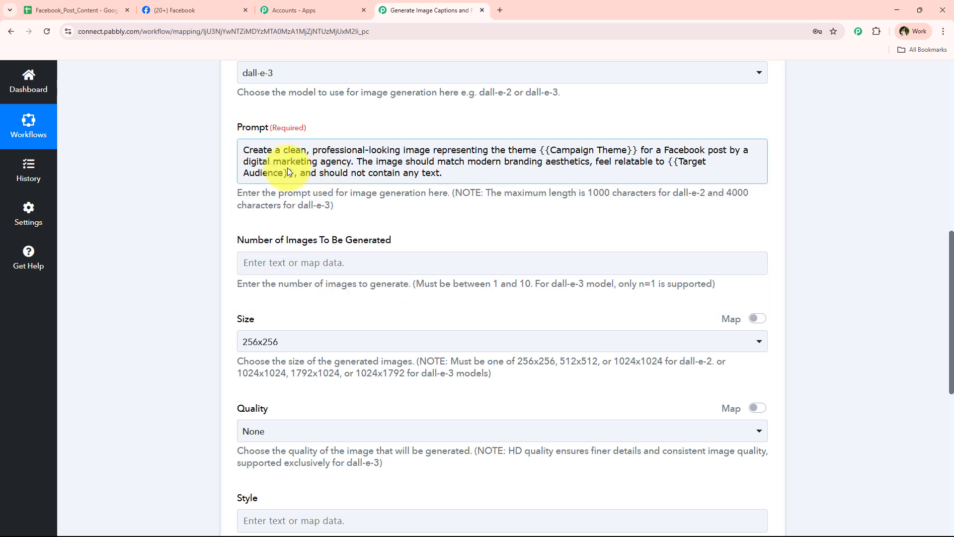
click(82, 10)
click(412, 5)
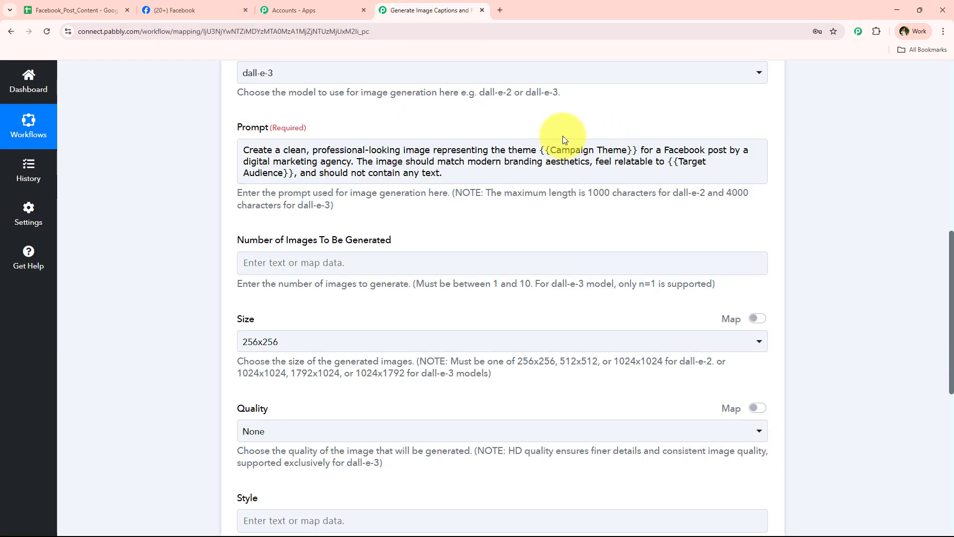
drag(540, 150, 636, 151)
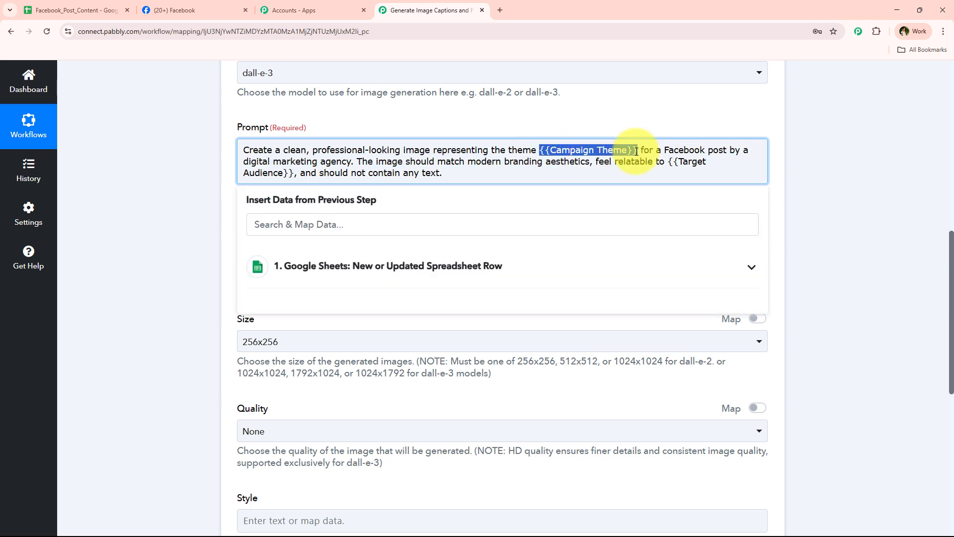
text(ti)
key(BackSpace)
key(BackSpace)
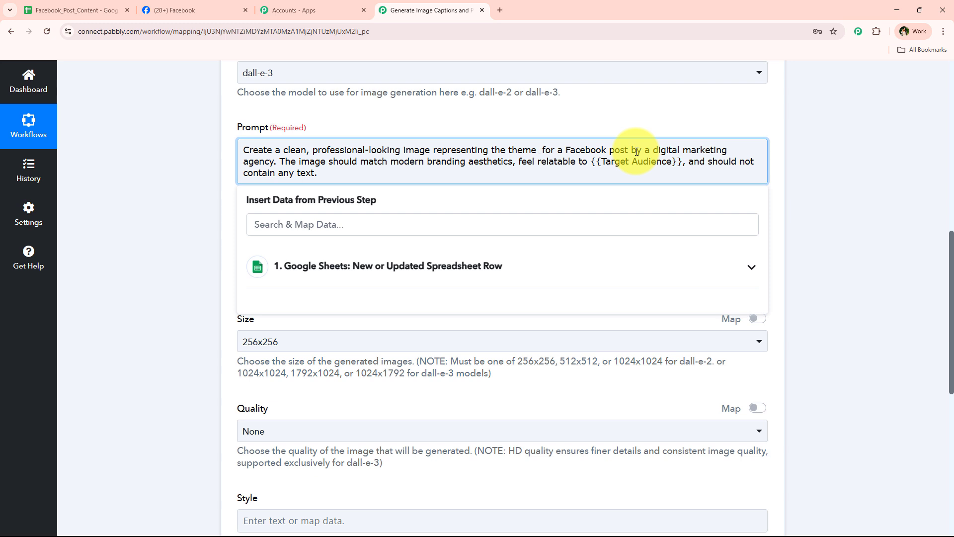
key(ctrl+z)
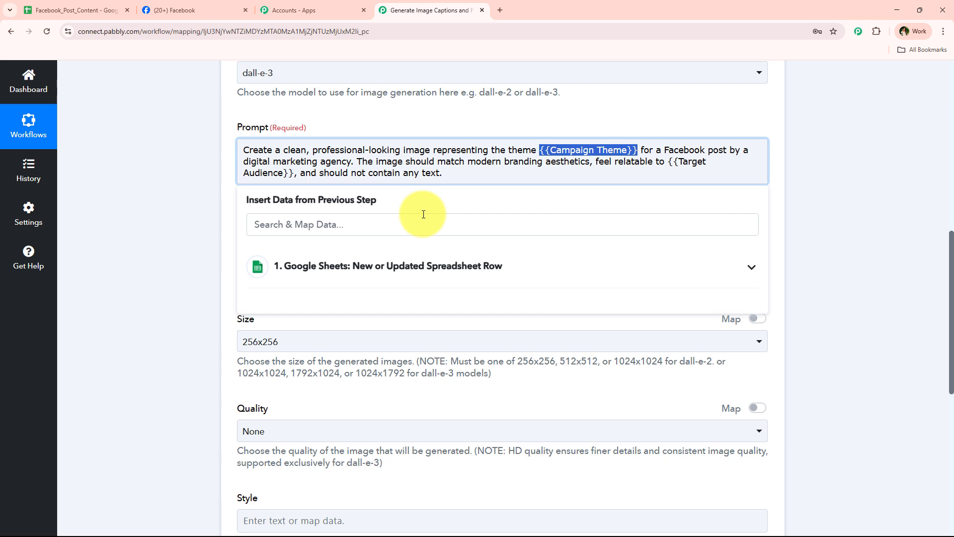
Step: Replace the {{Campaign Theme}} placeholder in the image prompt with the mapped Theme / Topic value from the Google Sheets trigger
click(427, 249)
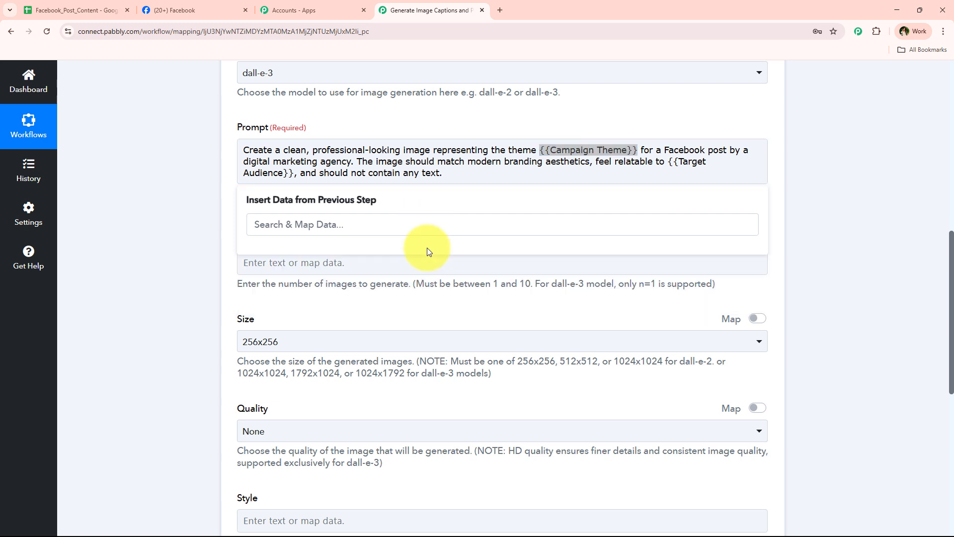
click(538, 152)
drag(541, 151, 637, 150)
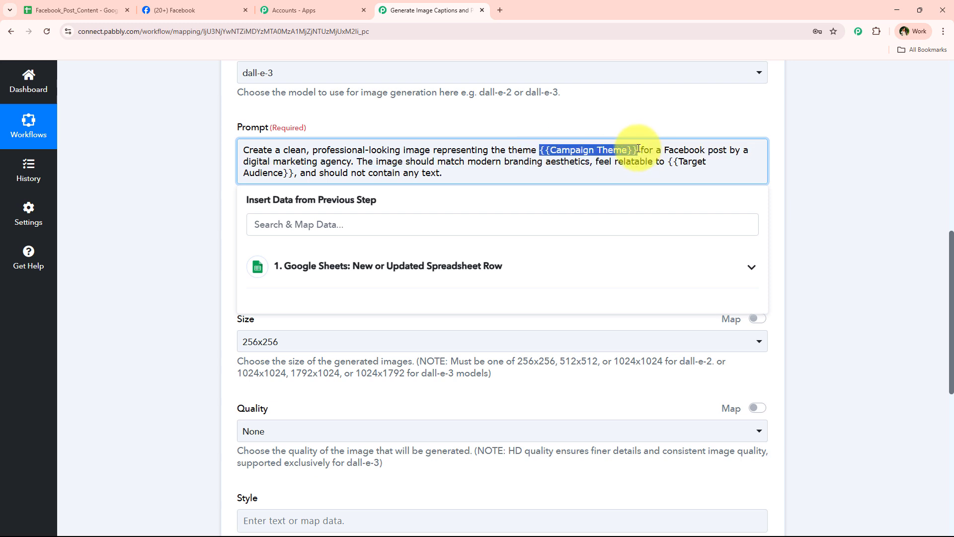
click(319, 294)
scroll(338, 427, down, 2)
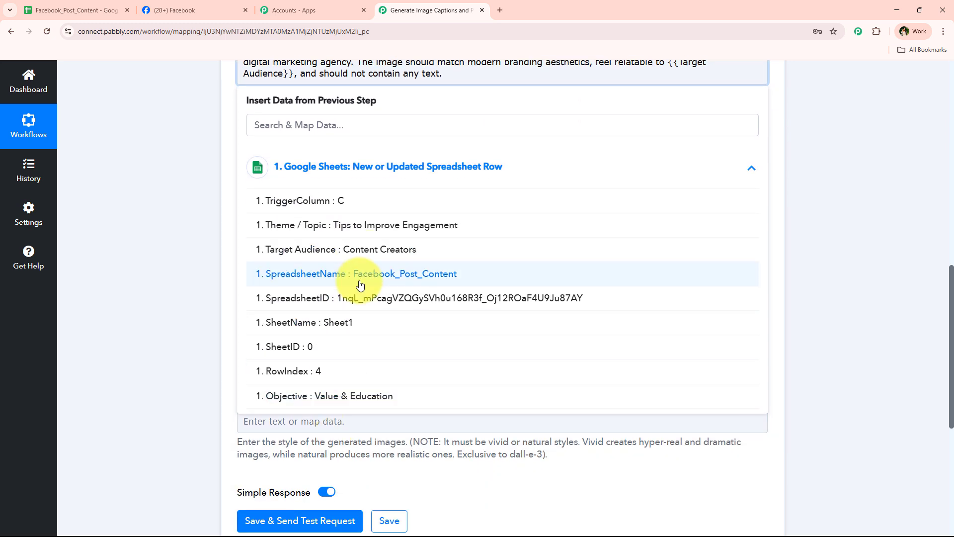
click(340, 229)
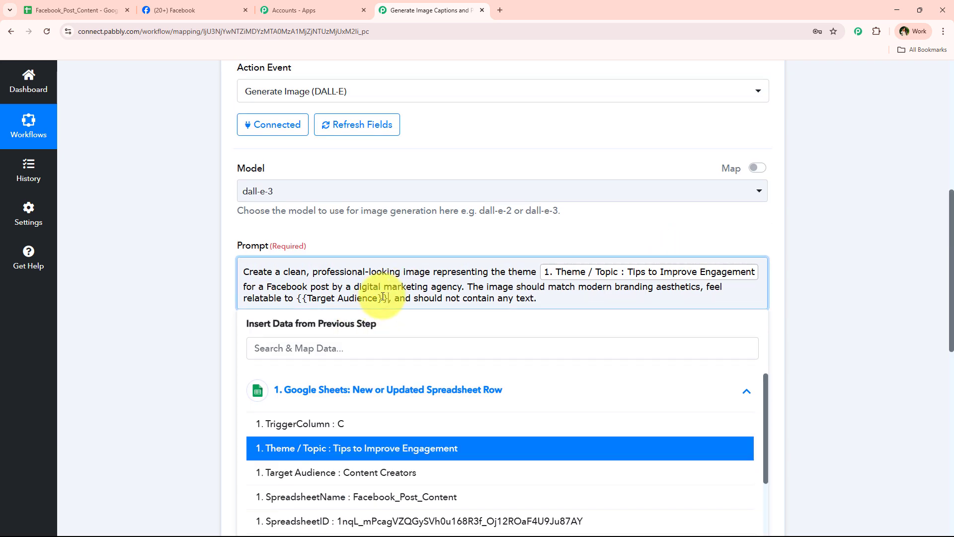
Step: Replace the {{Target Audience}} placeholder in the image prompt with the mapped Target Audience value from the Google Sheets trigger
drag(388, 298, 297, 298)
scroll(302, 354, down, 1)
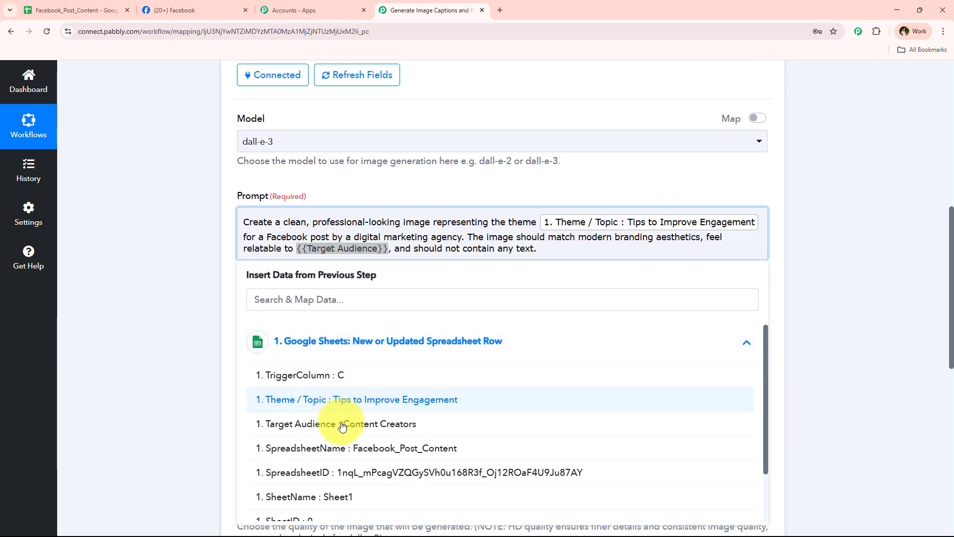
scroll(342, 426, down, 1)
click(441, 373)
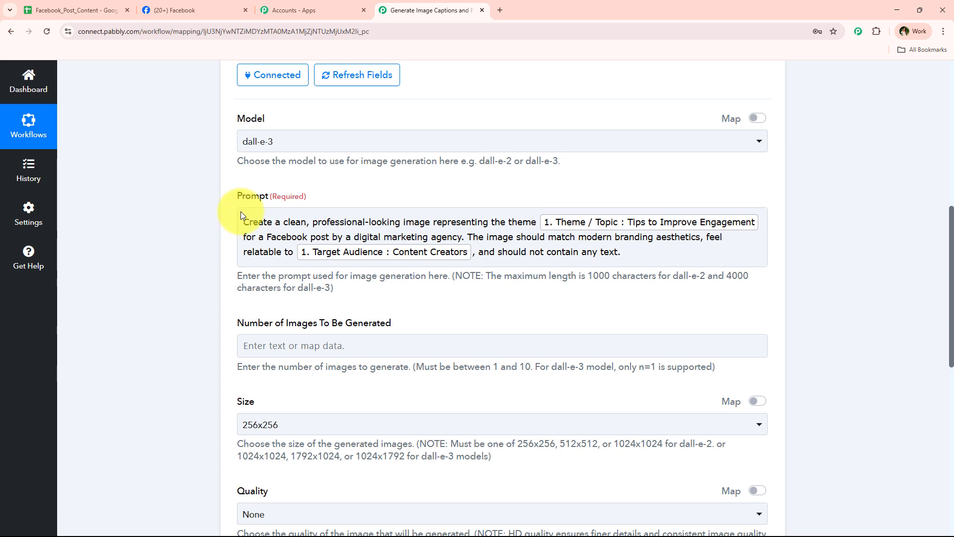
Step: Set the number of images to be generated to 1
scroll(209, 281, down, 3)
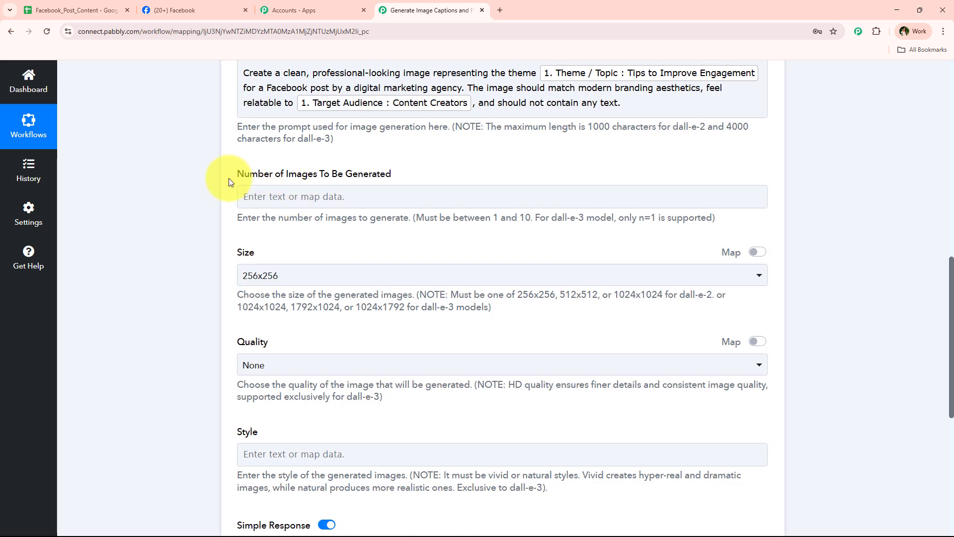
drag(229, 178, 397, 174)
click(389, 202)
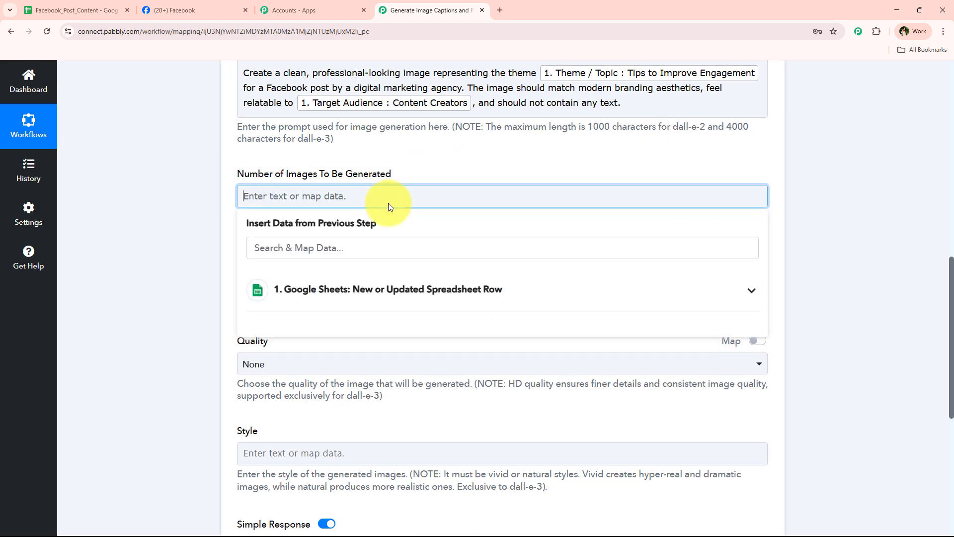
text(1)
click(134, 270)
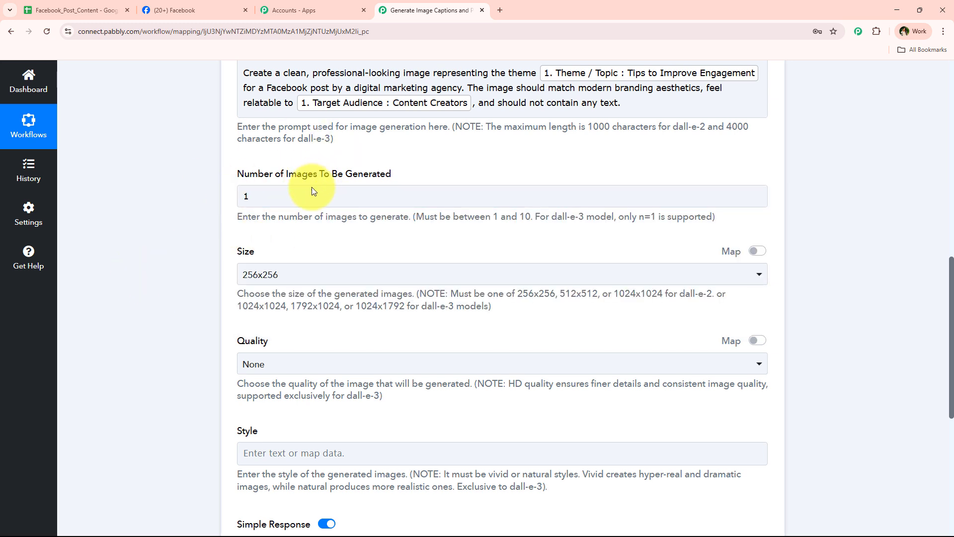
Step: Set the generated image's size to 1024x1024 and its quality to HD
scroll(298, 209, down, 1)
click(271, 227)
click(348, 325)
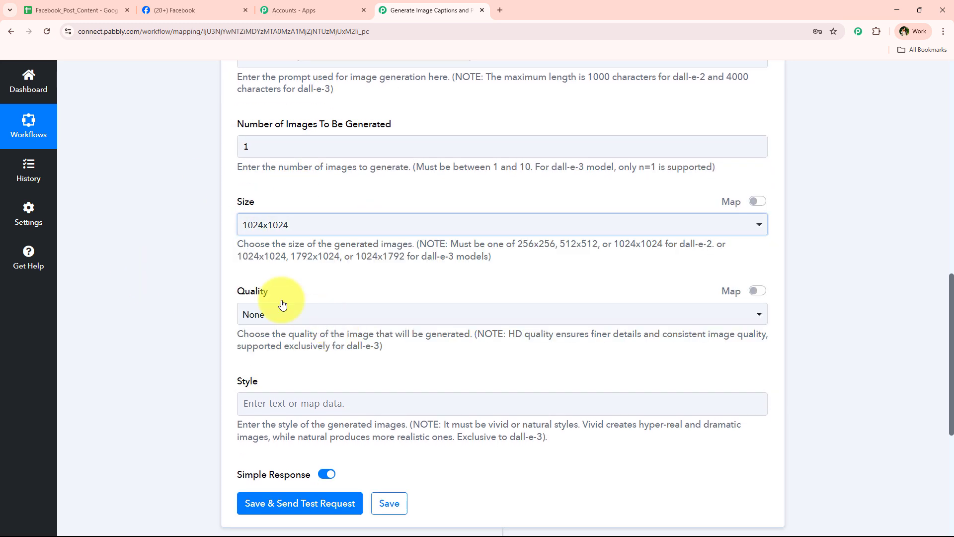
scroll(215, 282, down, 1)
click(297, 267)
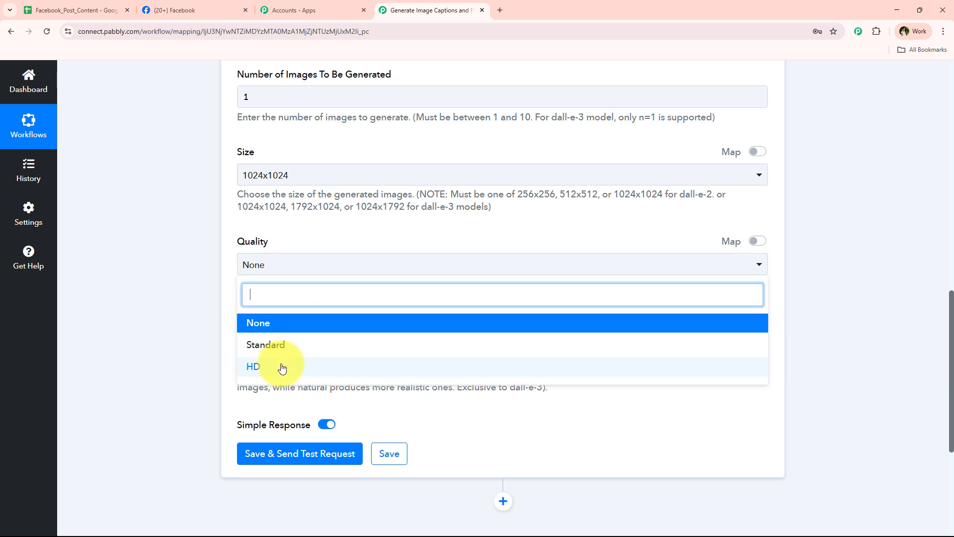
click(283, 367)
Step: Save the Generate Image (DALL-E) action, send a test request and review its prompt and settings until the response arrives
scroll(194, 314, down, 1)
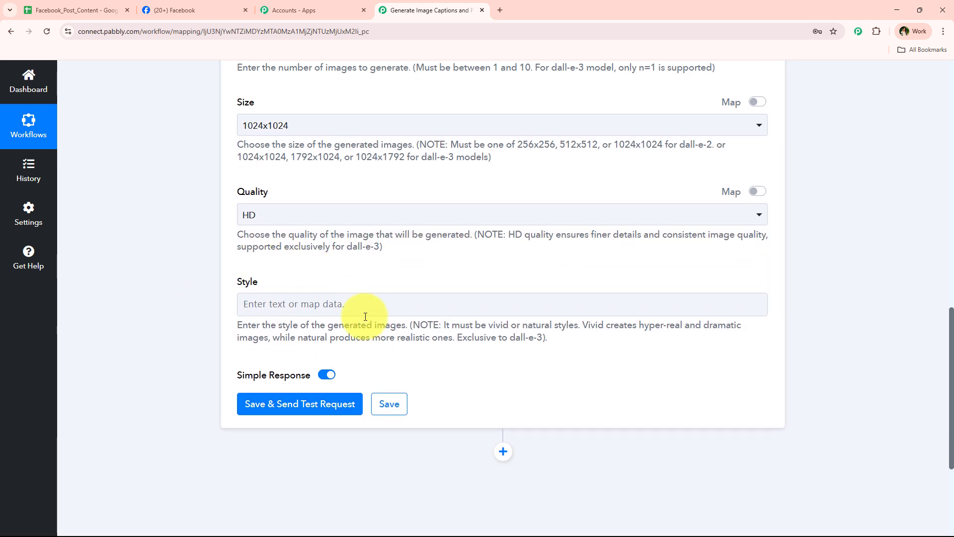
click(285, 409)
scroll(187, 331, down, 3)
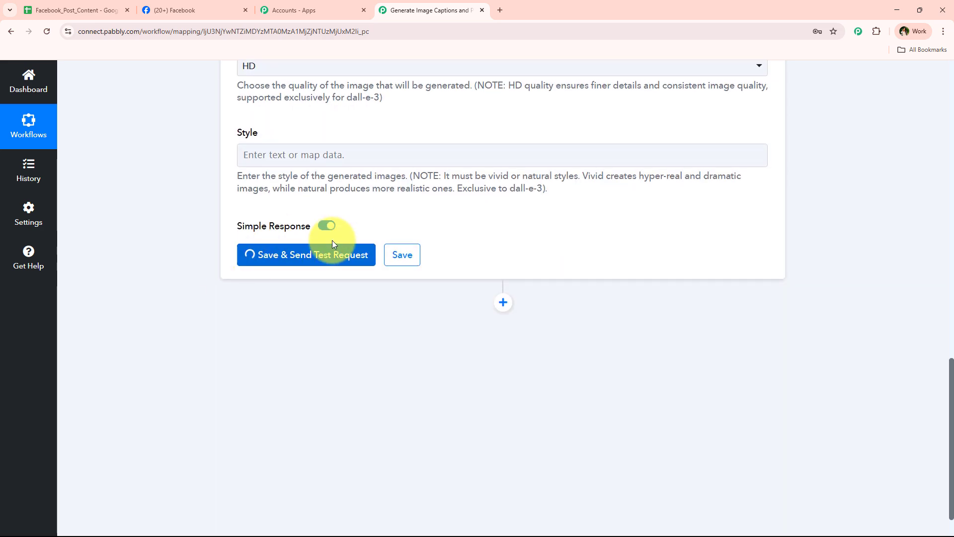
scroll(185, 322, down, 3)
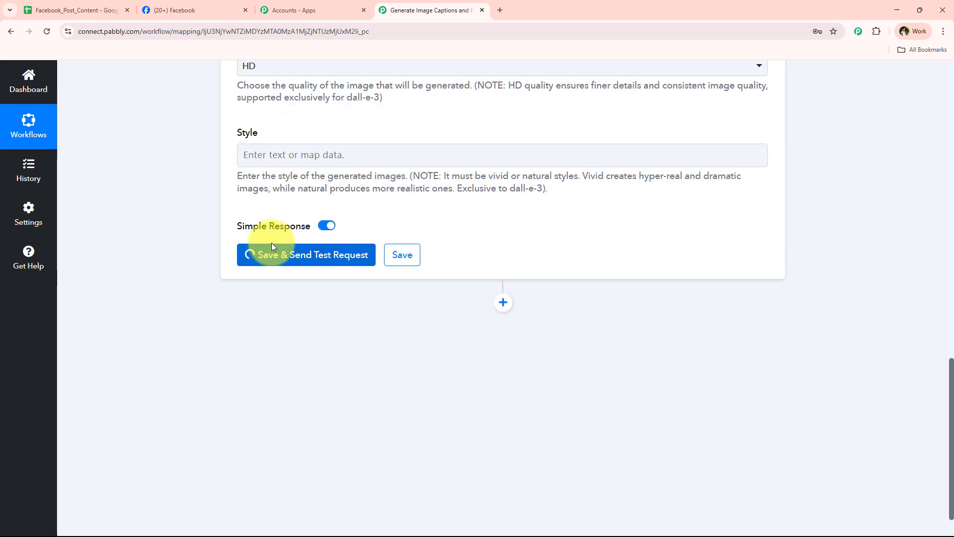
scroll(222, 329, up, 10)
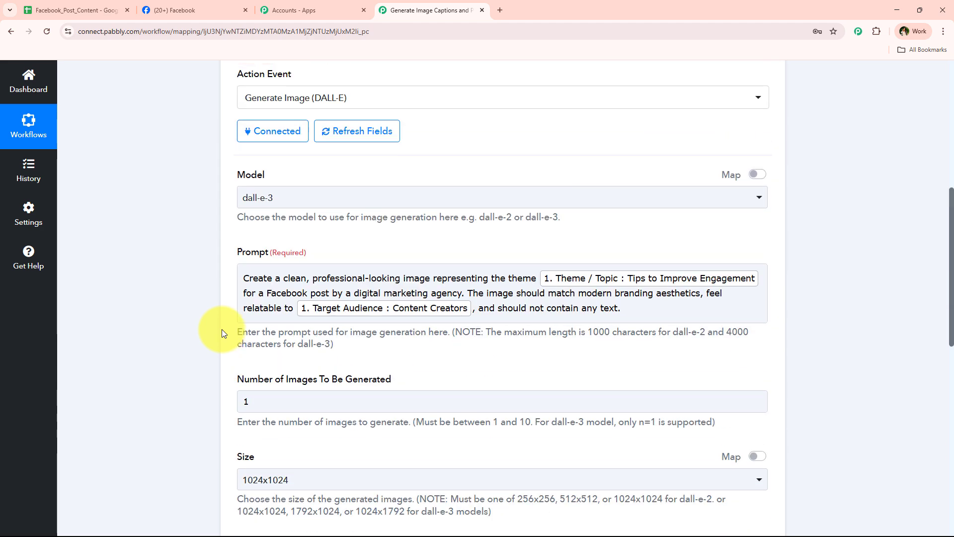
scroll(222, 329, down, 3)
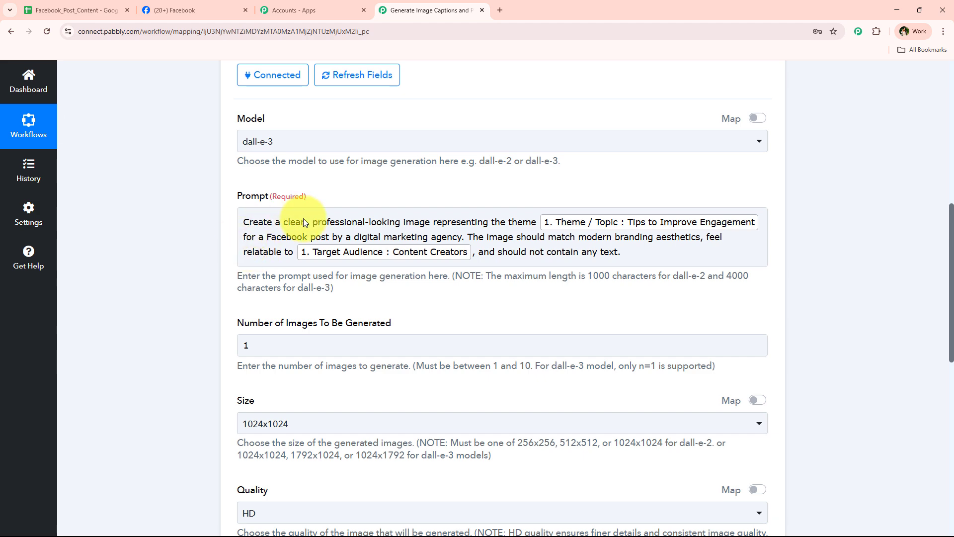
scroll(255, 239, down, 5)
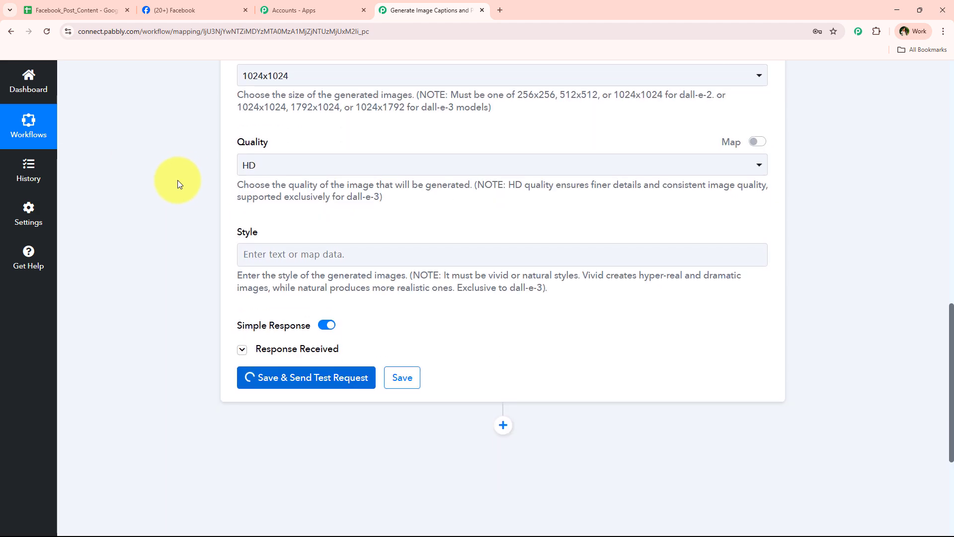
scroll(179, 198, up, 5)
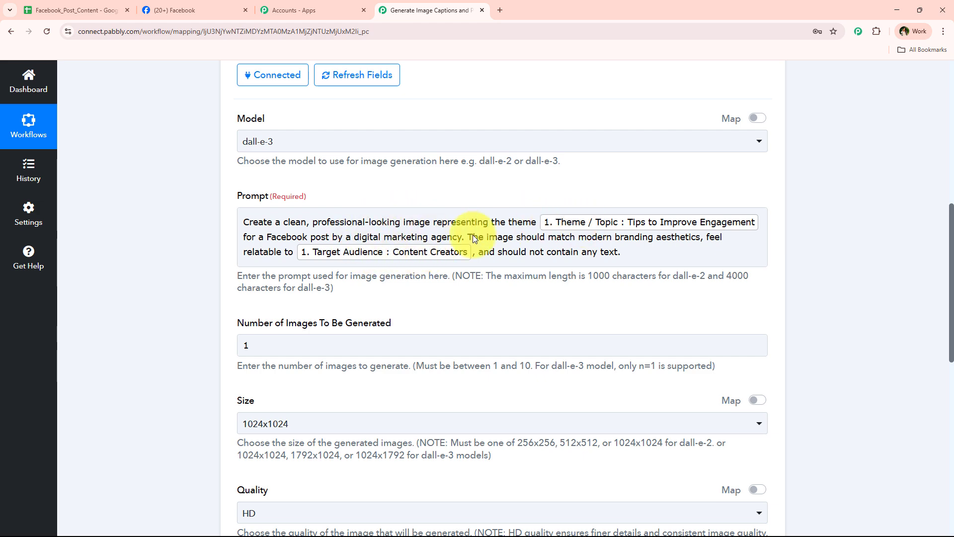
scroll(133, 273, down, 6)
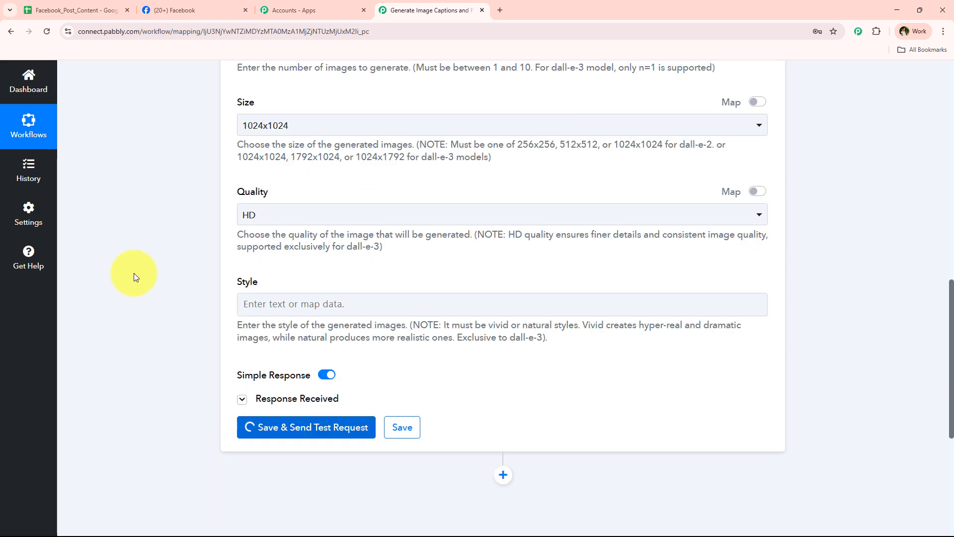
scroll(133, 273, down, 3)
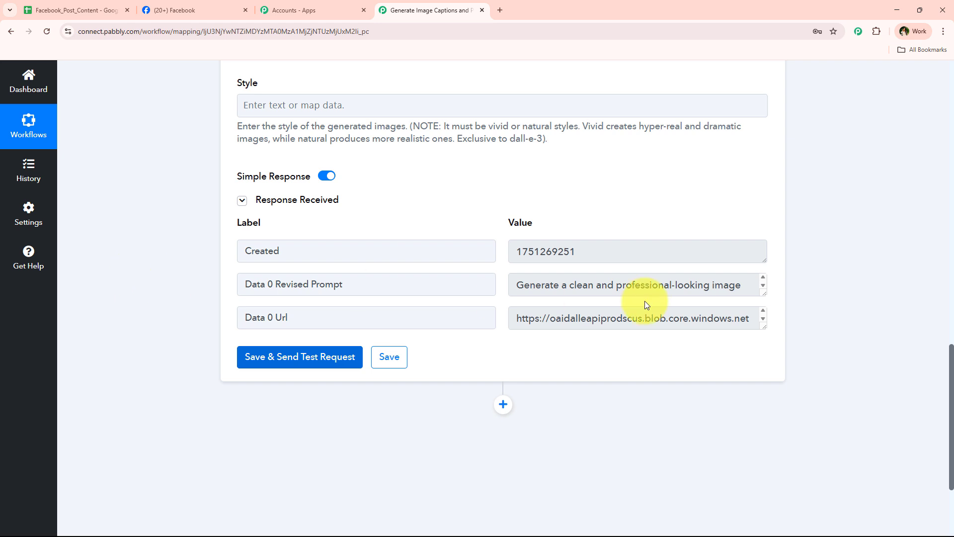
Step: Copy the Data 0 Url value from the test response and open it in a new browser tab
click(766, 330)
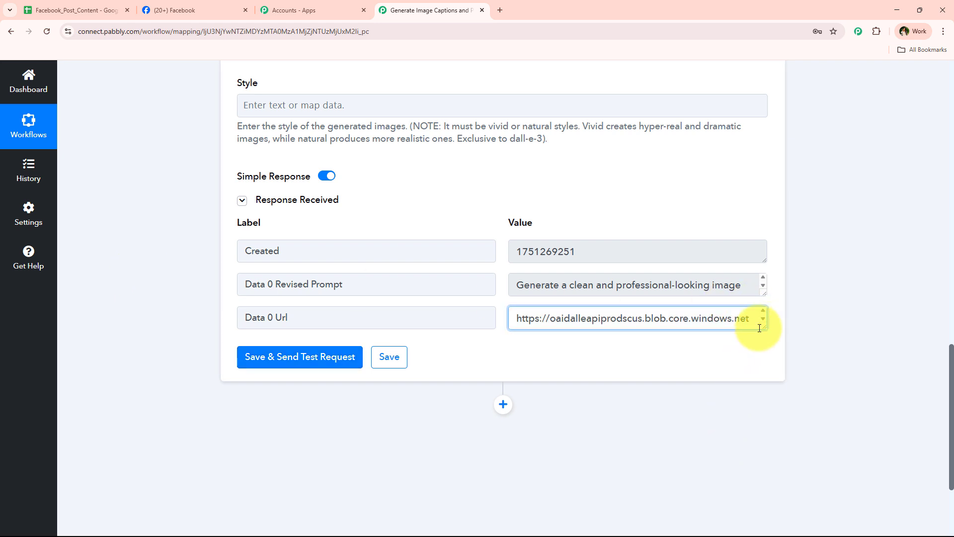
drag(762, 324, 743, 405)
triple_click(630, 379)
key(ctrl+c)
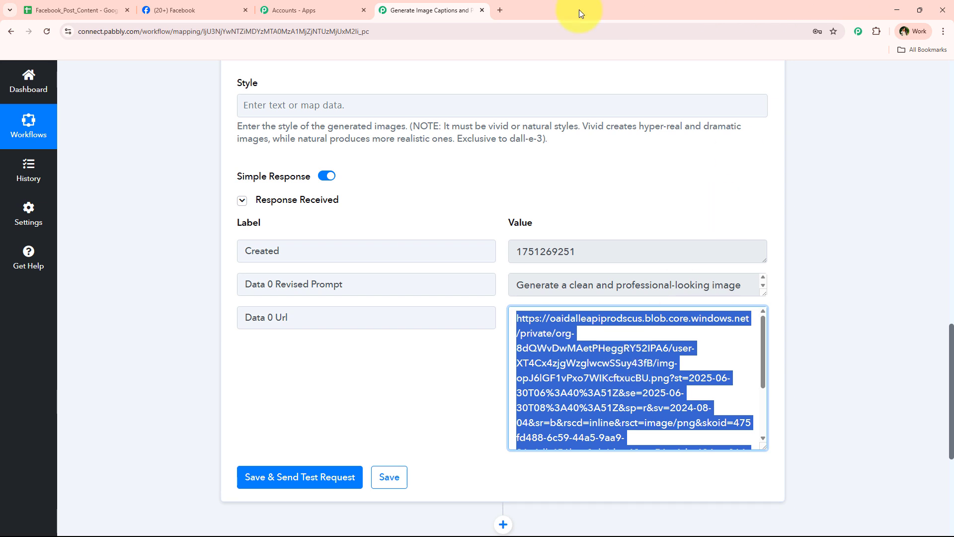
click(502, 10)
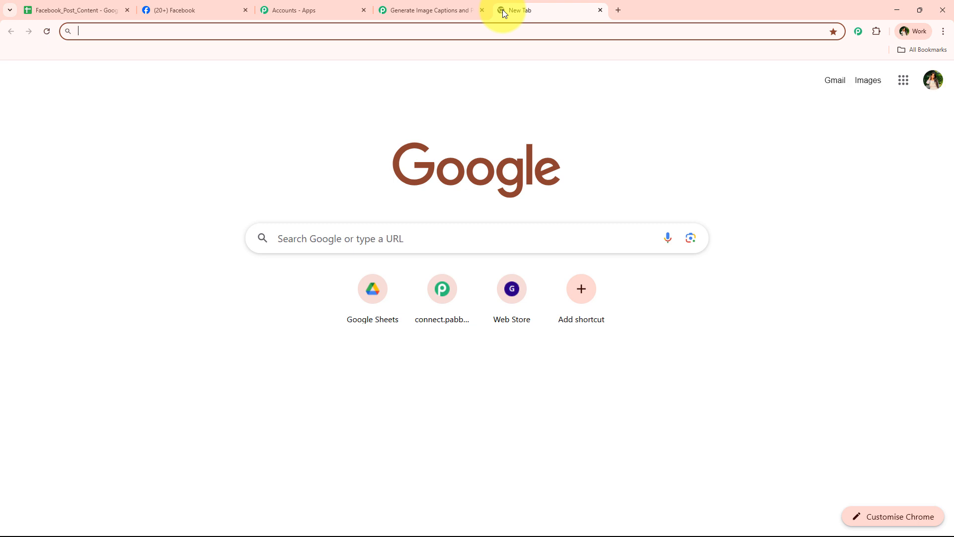
key(ctrl+v)
key(Return)
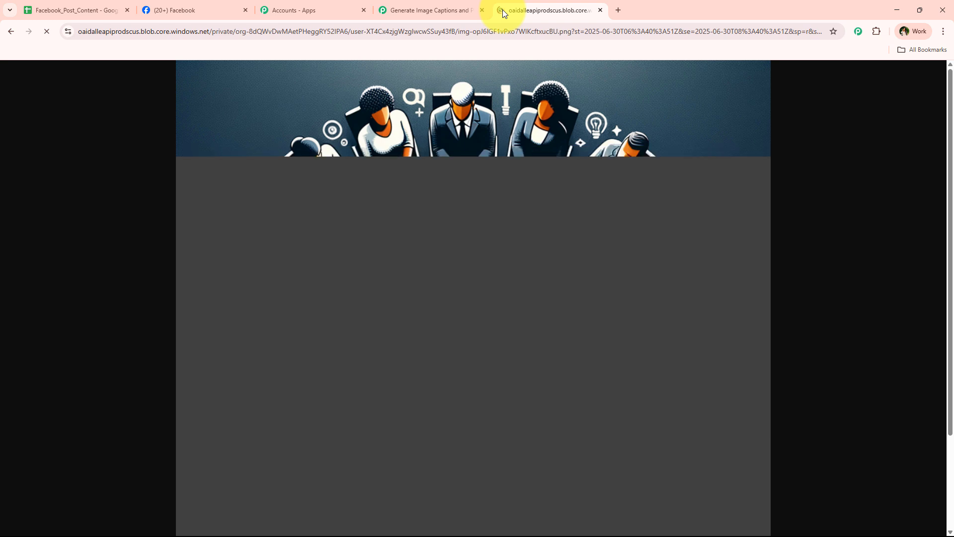
Step: Examine the generated image from top to bottom for its theme, style and absence of text
click(418, 188)
scroll(533, 204, down, 3)
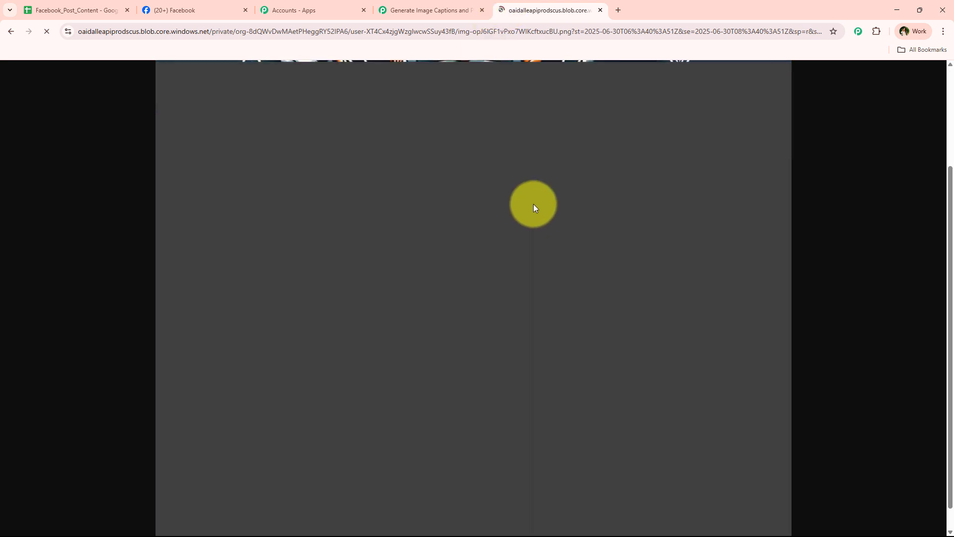
scroll(539, 206, up, 3)
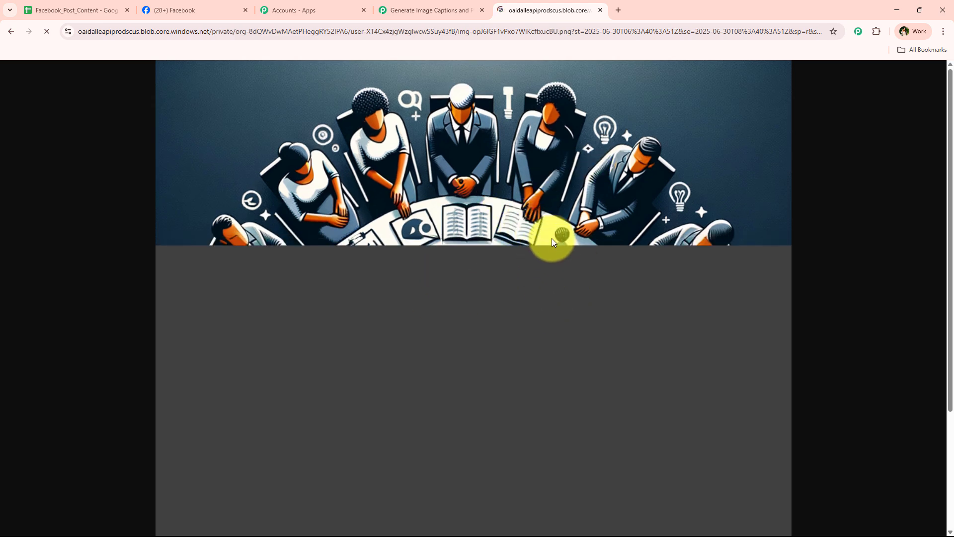
scroll(435, 340, down, 2)
scroll(435, 342, down, 2)
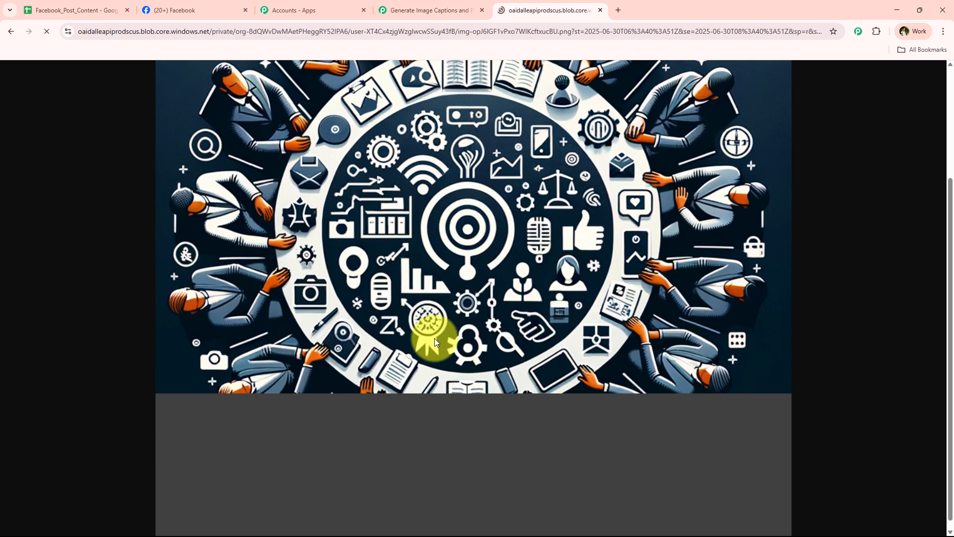
scroll(434, 342, up, 4)
scroll(492, 311, down, 4)
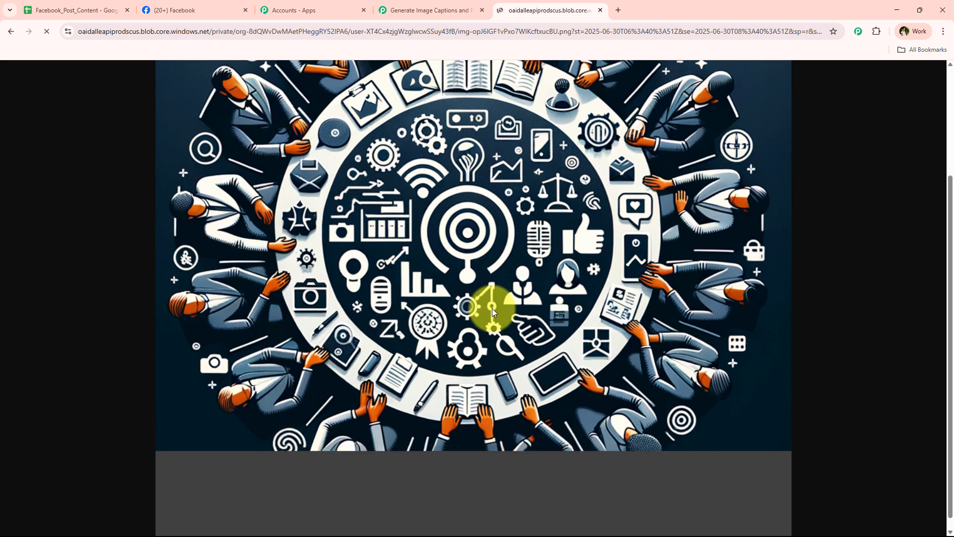
scroll(492, 309, up, 2)
scroll(492, 308, down, 2)
scroll(492, 311, up, 4)
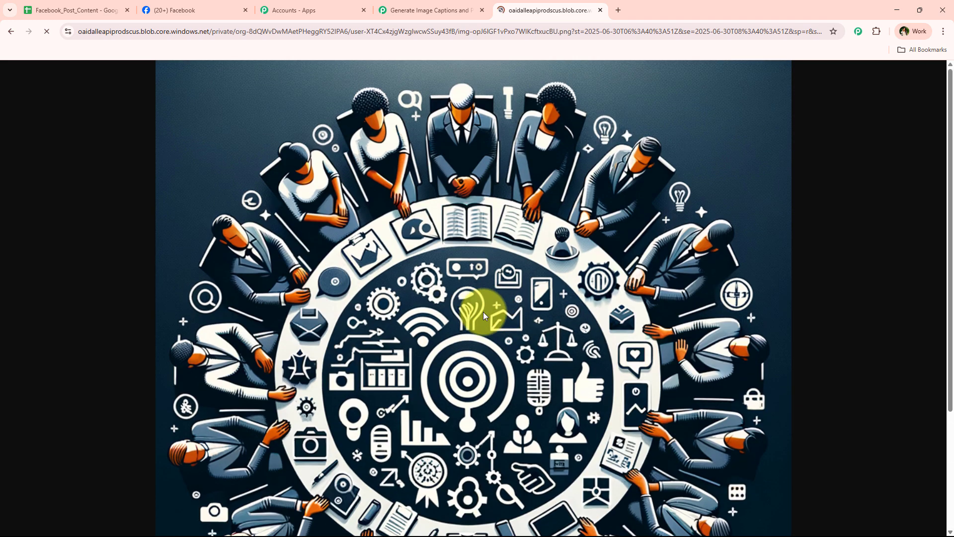
Step: Compare the generated image with the mapped prompt in the Pabbly Connect workflow and return to the image generation action's settings
click(430, 10)
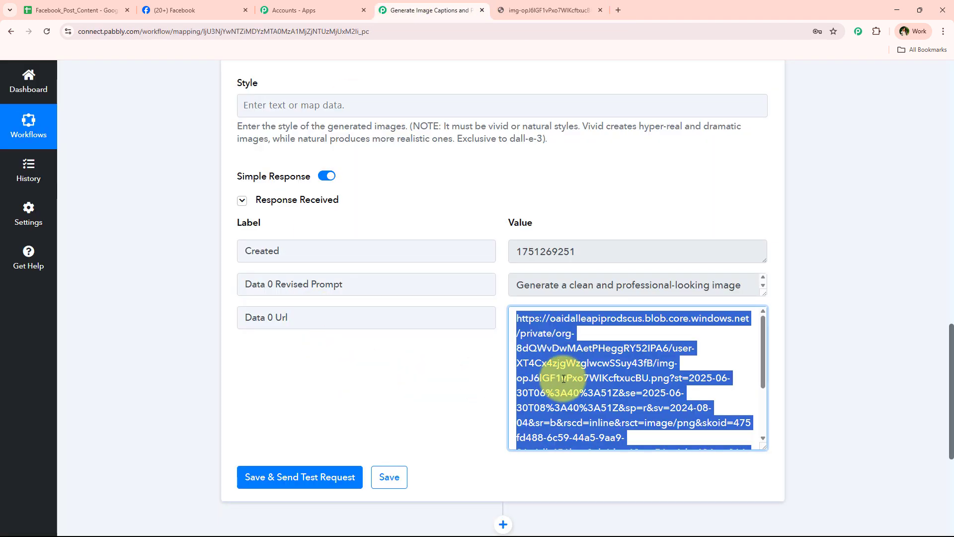
click(618, 438)
scroll(617, 383, up, 8)
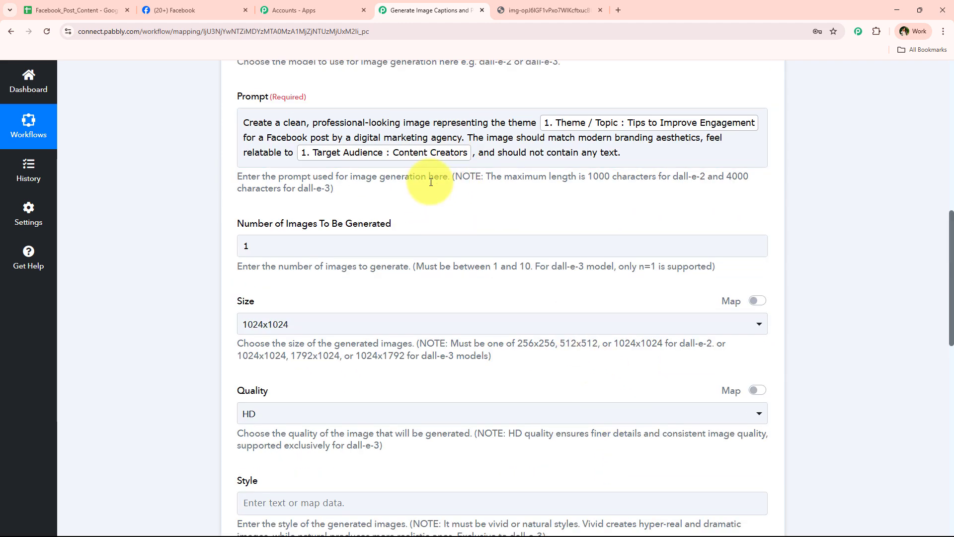
scroll(366, 313, down, 8)
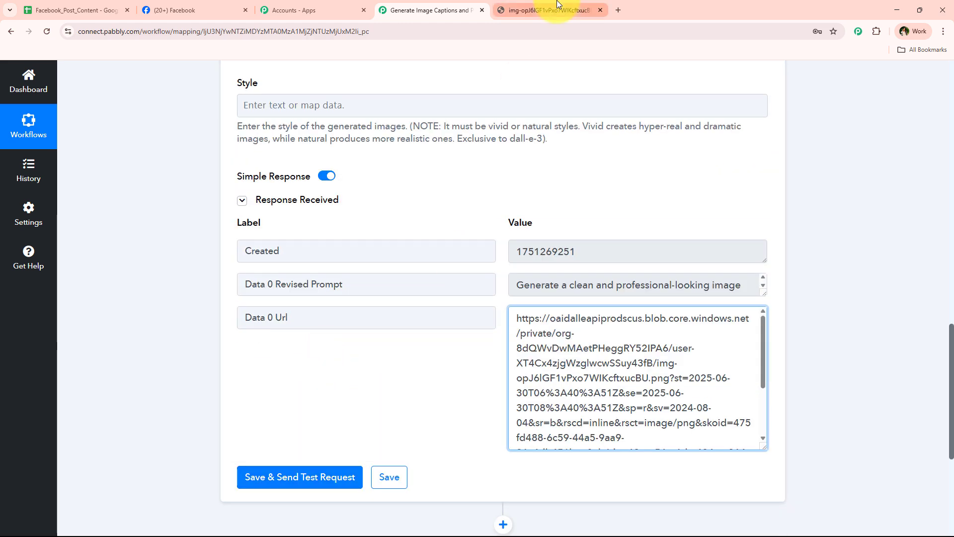
click(532, 10)
scroll(390, 326, down, 3)
scroll(392, 335, up, 3)
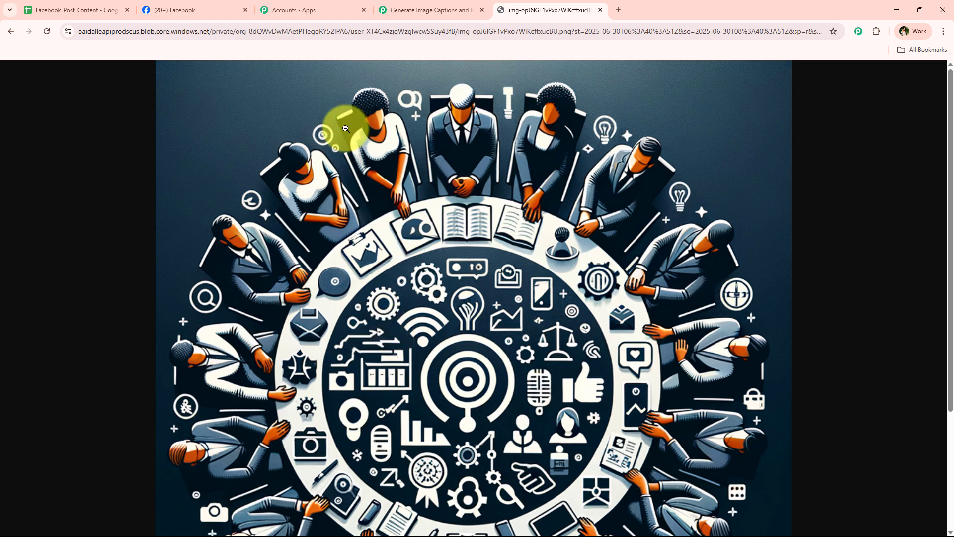
scroll(447, 348, down, 3)
scroll(457, 383, up, 3)
click(392, 5)
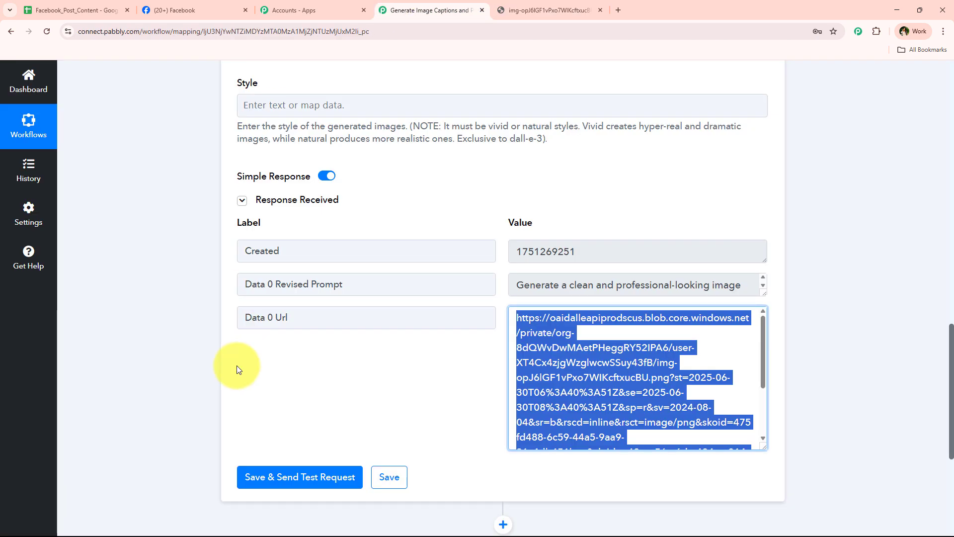
scroll(237, 365, up, 10)
scroll(374, 345, up, 4)
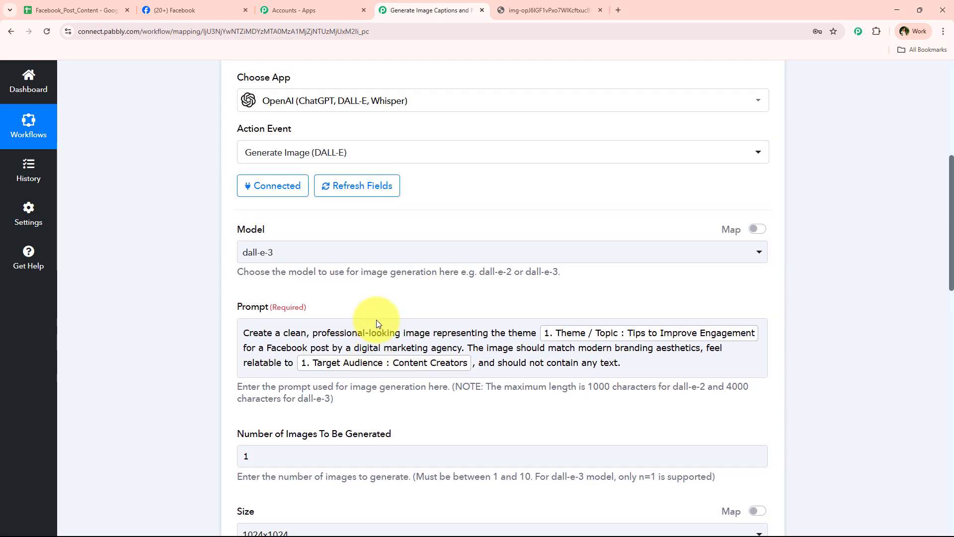
Step: Add an OpenAI (ChatGPT, DALL-E, Whisper) action after the image generation step and choose ChatGPT as its action event
click(549, 187)
scroll(404, 285, up, 3)
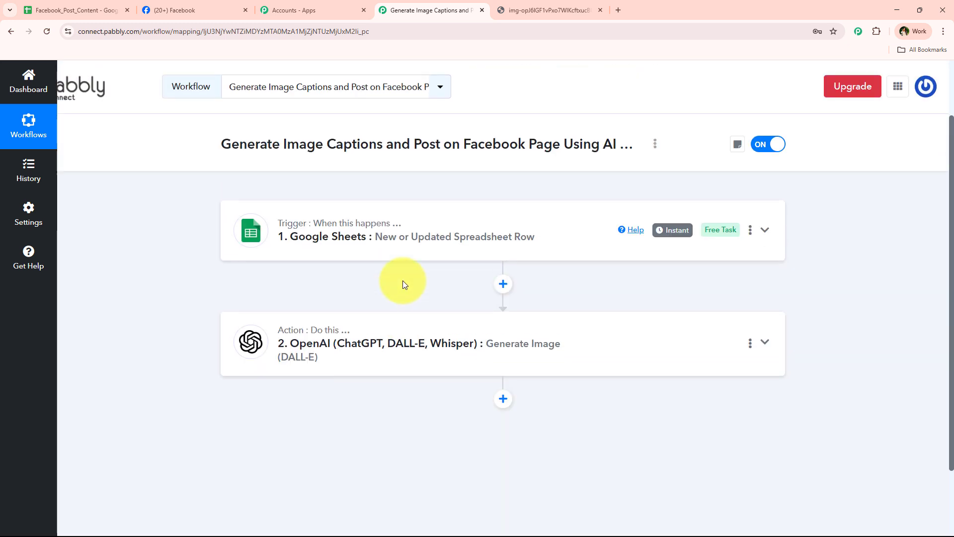
scroll(399, 341, down, 1)
scroll(396, 336, down, 1)
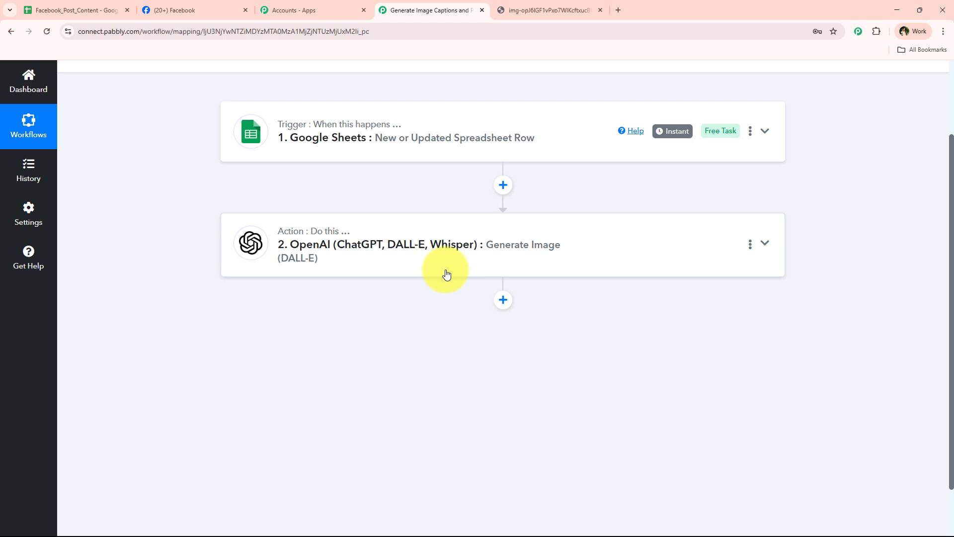
click(503, 300)
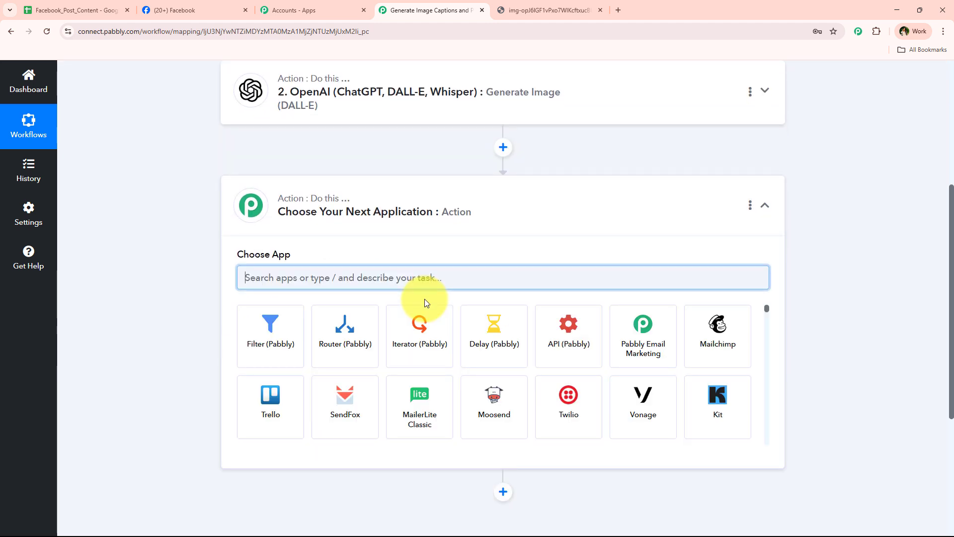
text(Open)
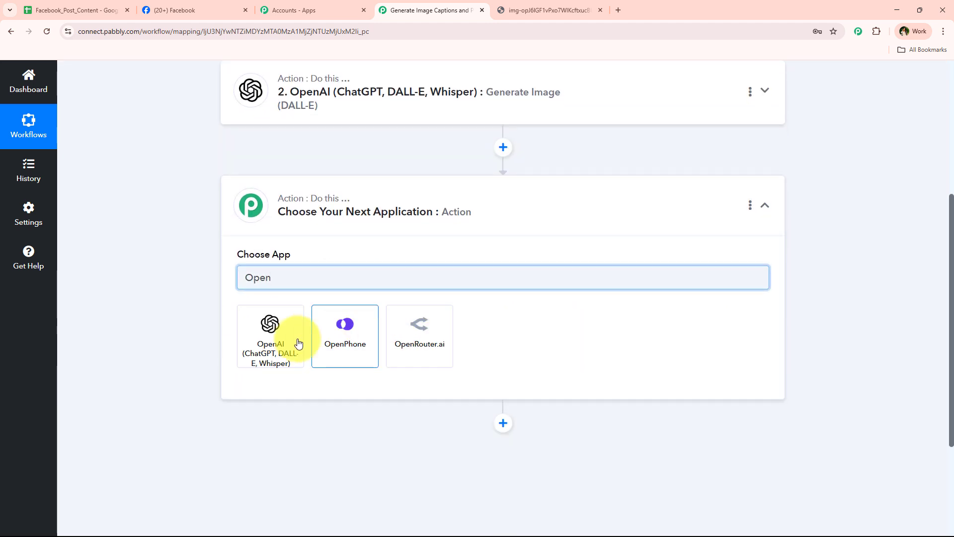
click(286, 338)
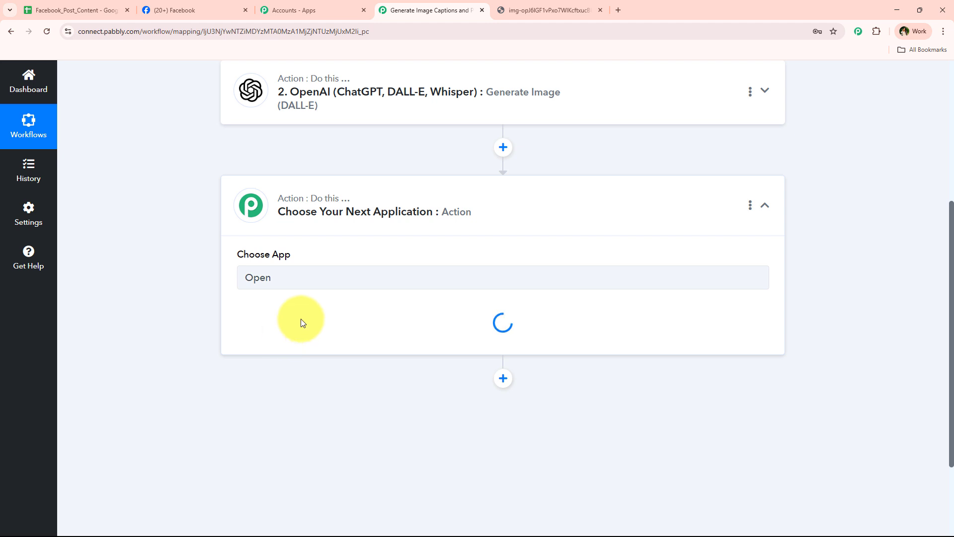
click(301, 323)
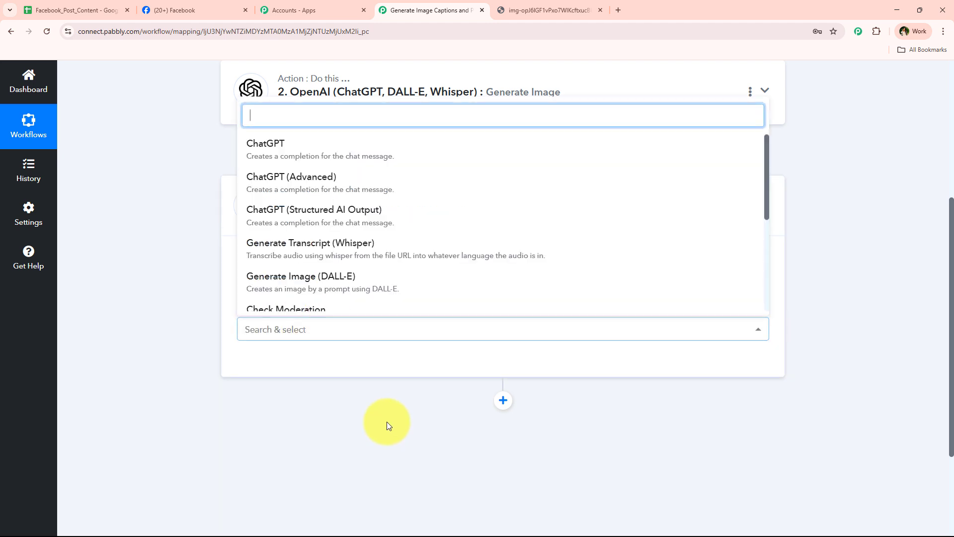
click(345, 144)
Step: Connect the ChatGPT action with the existing OpenAI (ChatGPT, DALL-E, Whisper) #172 connection and save it
click(288, 361)
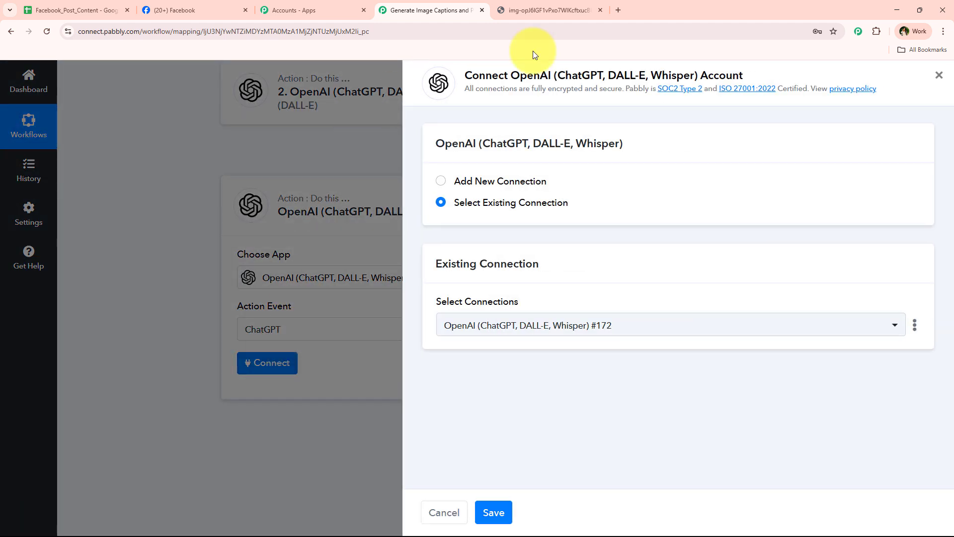
drag(512, 75, 552, 74)
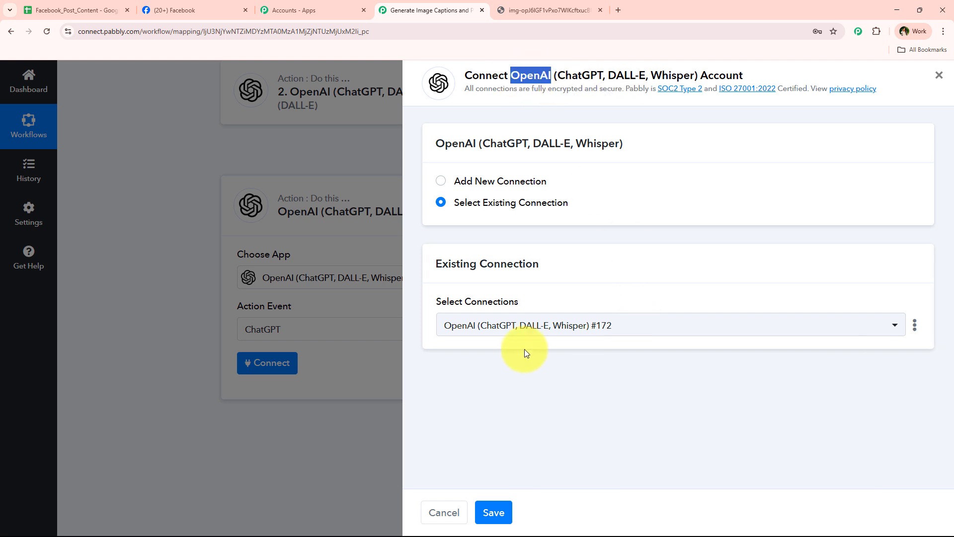
drag(454, 203, 528, 482)
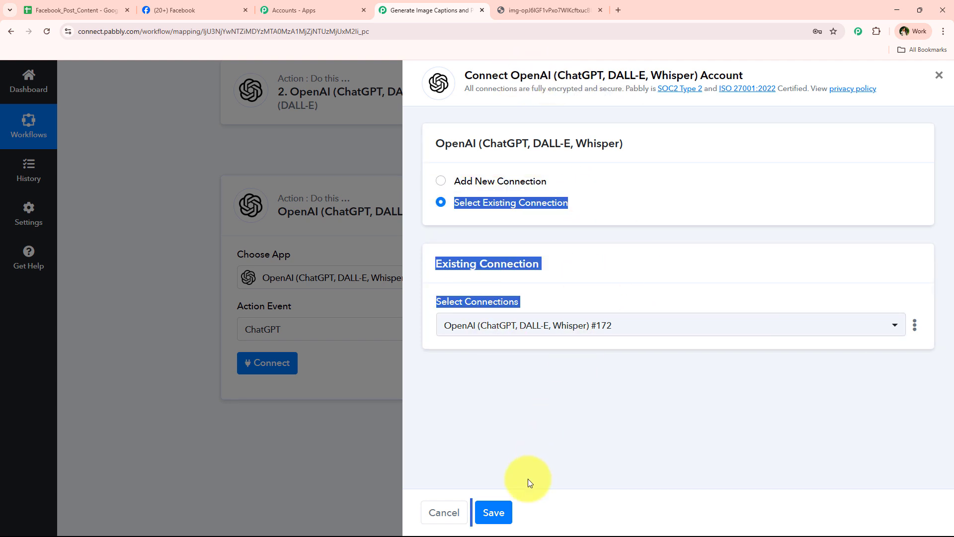
click(504, 510)
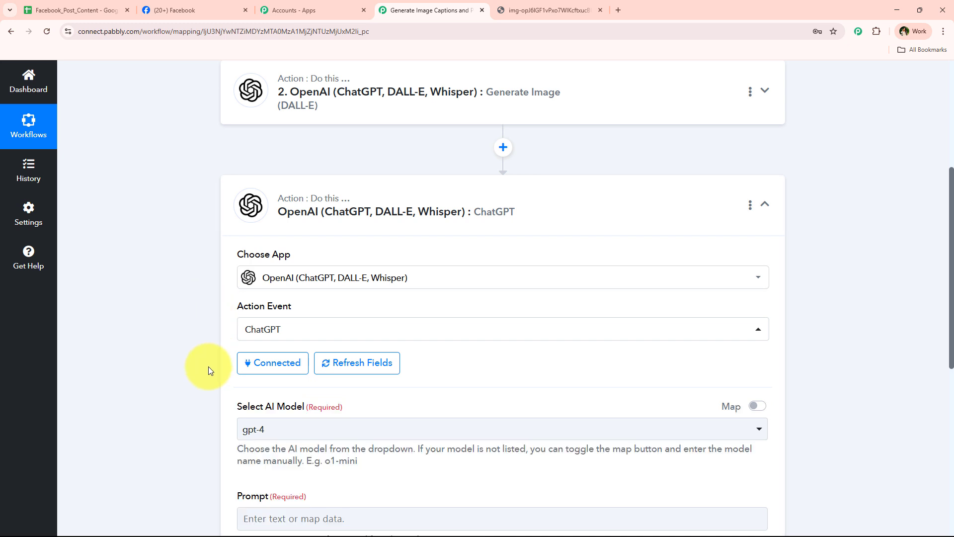
Step: Select the gpt-4 model and enter a prompt for a friendly Facebook caption with 250 characters maximum, 1–2 emojis, 2–3 hashtags and no markdown
scroll(207, 371, down, 1)
click(315, 279)
click(358, 337)
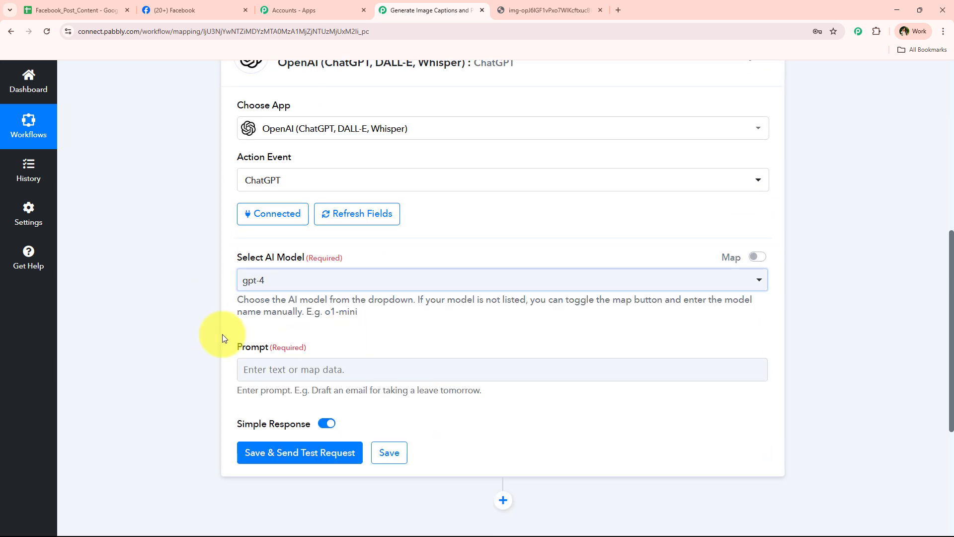
scroll(221, 337, down, 2)
scroll(194, 335, down, 3)
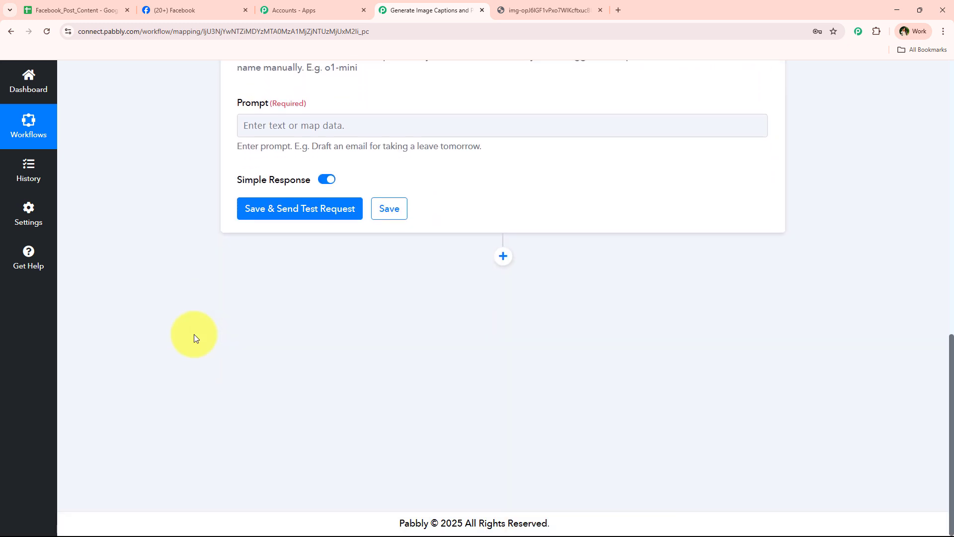
text(You are a content writer for a digital marketing agency. Based on the topic {{Theme / Topic}}, target audience {{Target Audience}}, and objective {{Objective}}, generate a Facebook post caption.Keep it friendly and conversational. Limit to 250 characters. Include 1–2 emojis and 2–3 trending hashtags. Do not use quotation marks or markdown characters like *, #, _, or ".)
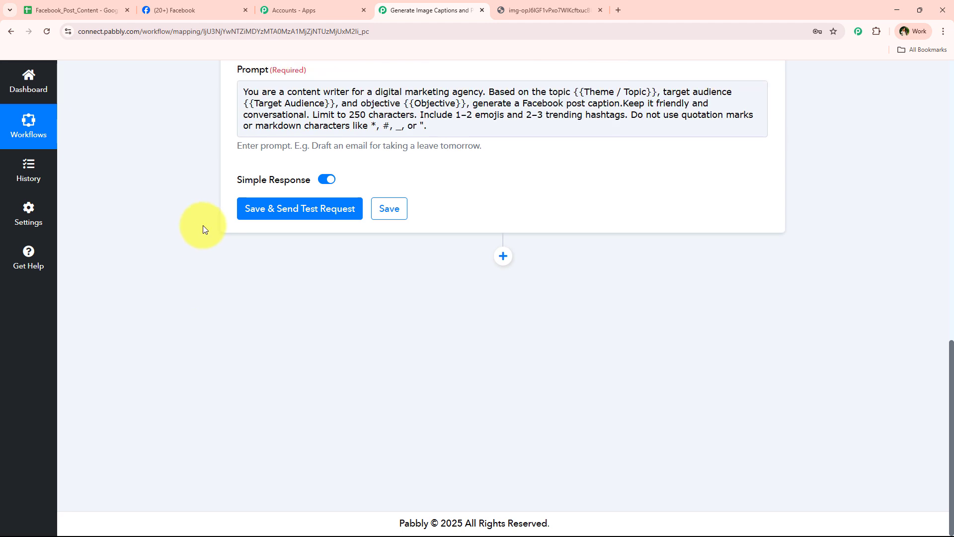
Step: Replace the {{Theme / Topic}} placeholder in the caption prompt with the Theme / Topic field from the Google Sheets trigger
scroll(203, 225, up, 3)
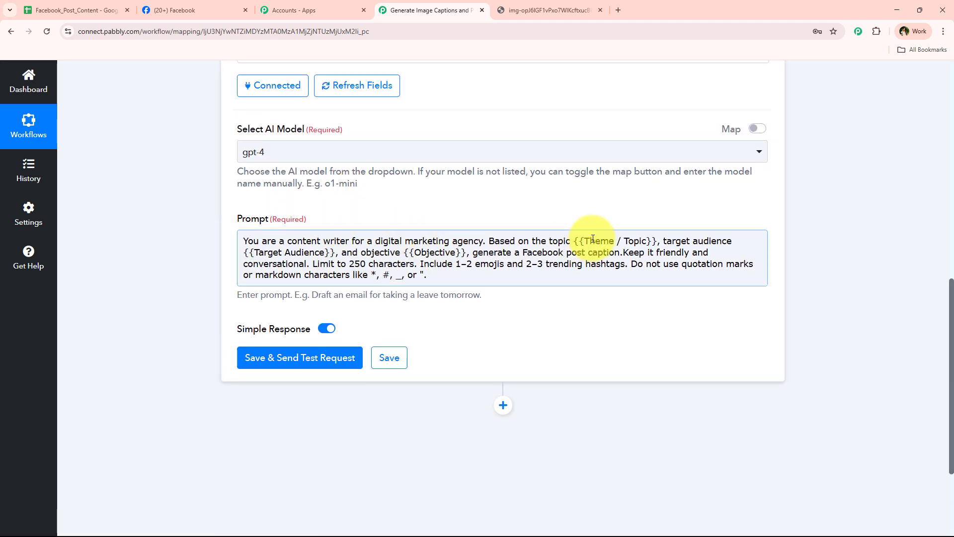
drag(573, 243, 650, 241)
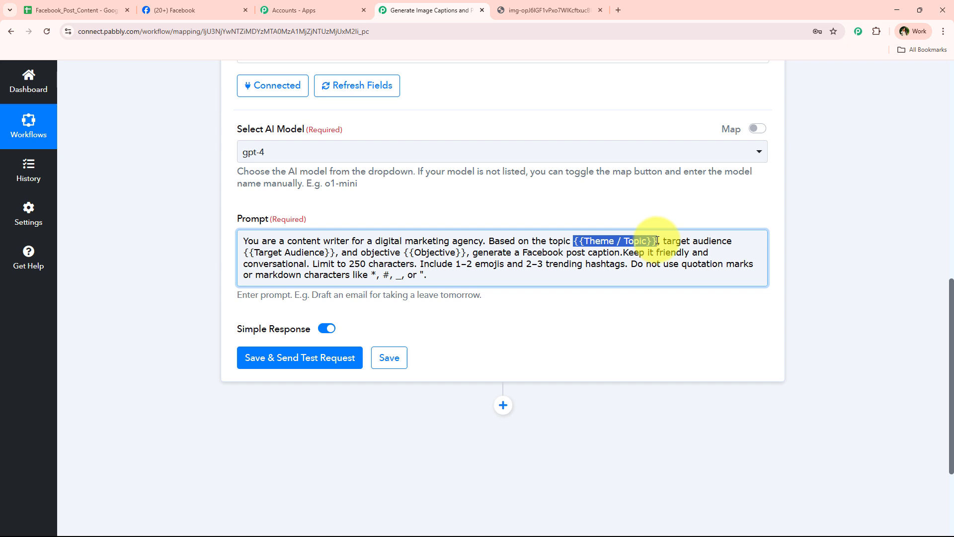
click(329, 326)
text(to)
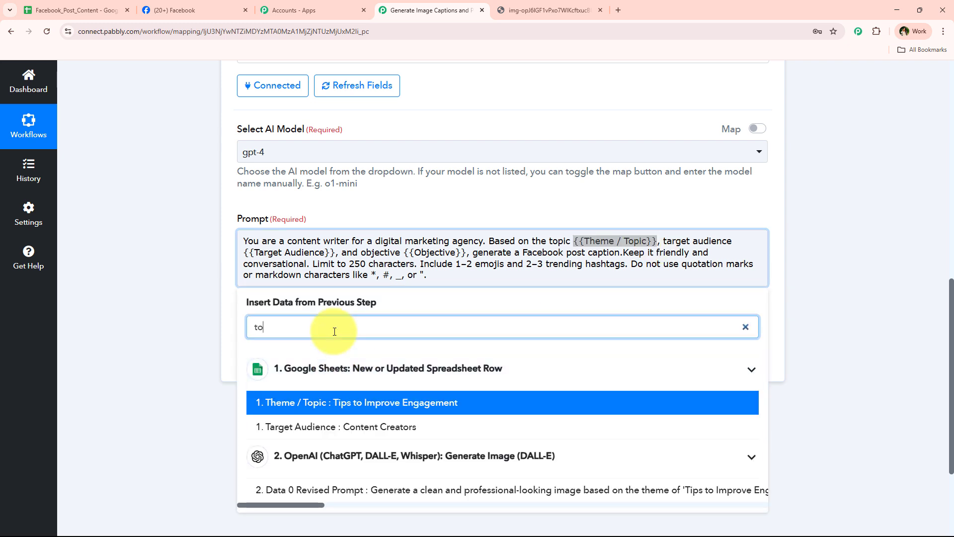
click(470, 403)
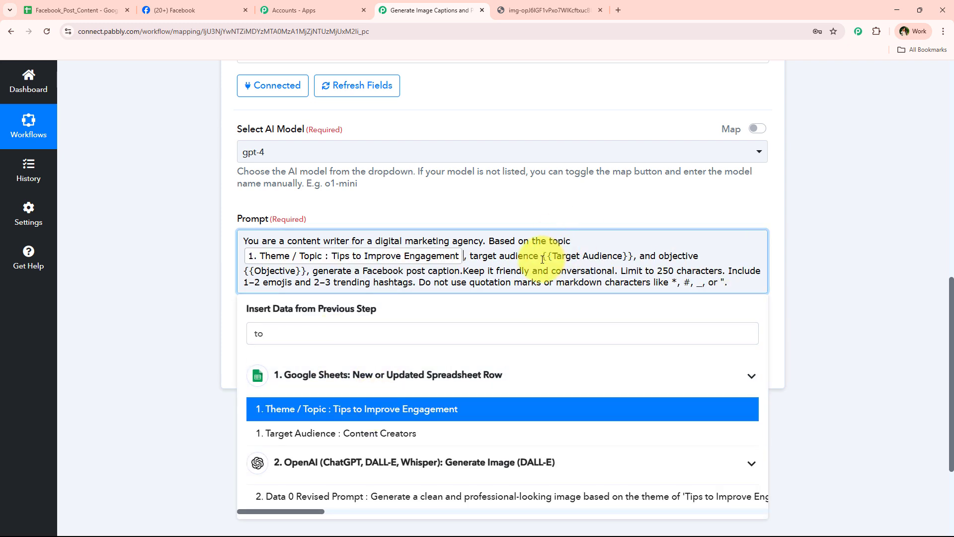
Step: Map the Google Sheets Target Audience field in place of the {{Target Audience}} placeholder in the caption prompt
drag(542, 259, 633, 260)
double_click(341, 337)
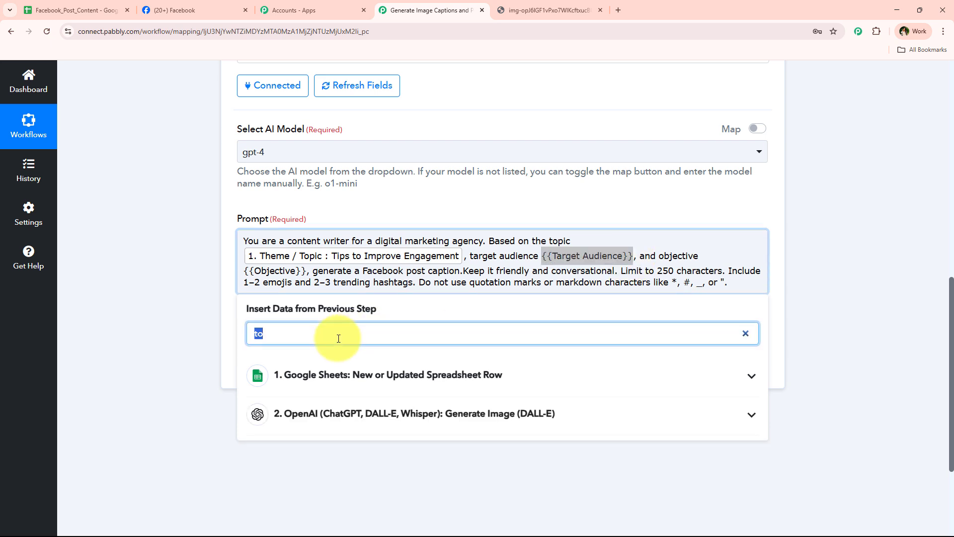
text(ts)
key(BackSpace)
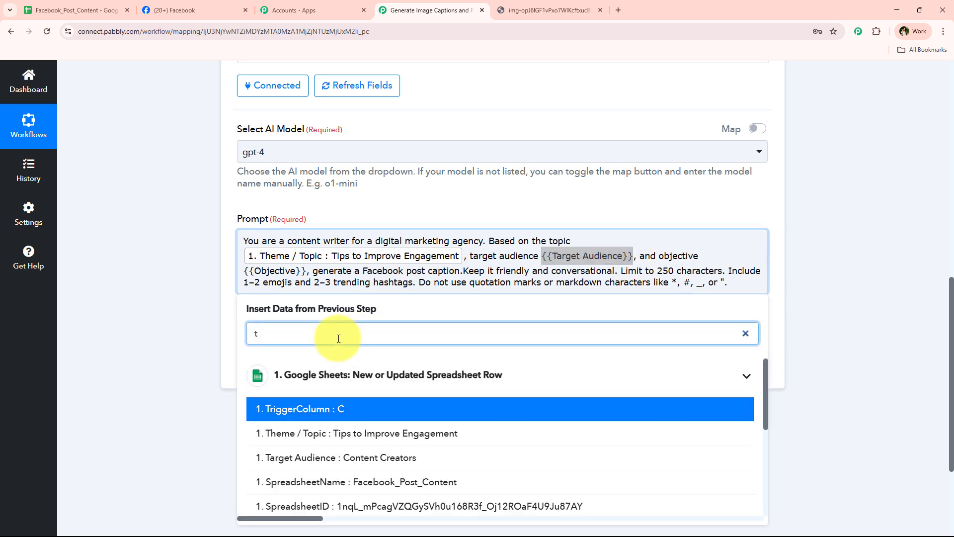
text(ar)
click(319, 423)
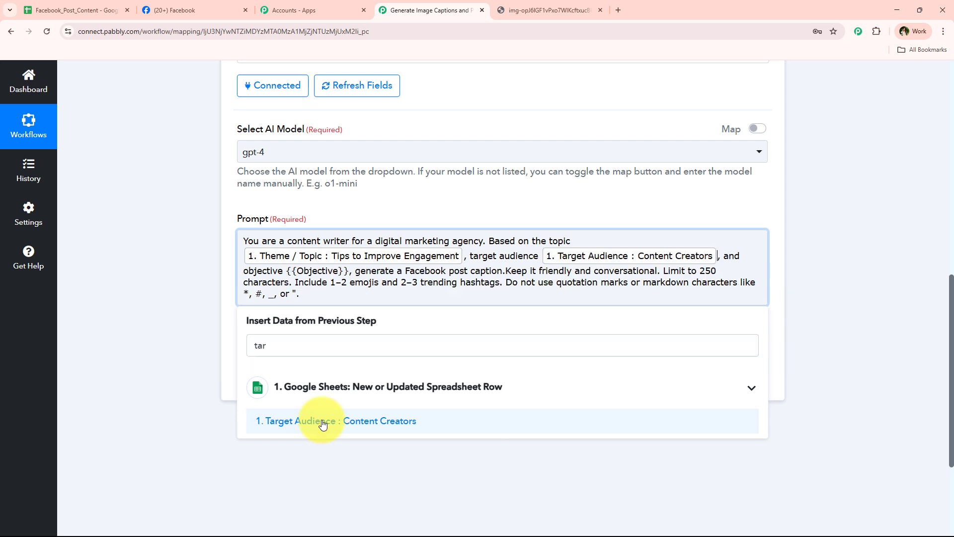
Step: Substitute the Google Sheets Objective field for the {{Objective}} placeholder in the caption prompt and close the mapping list
drag(288, 274, 347, 274)
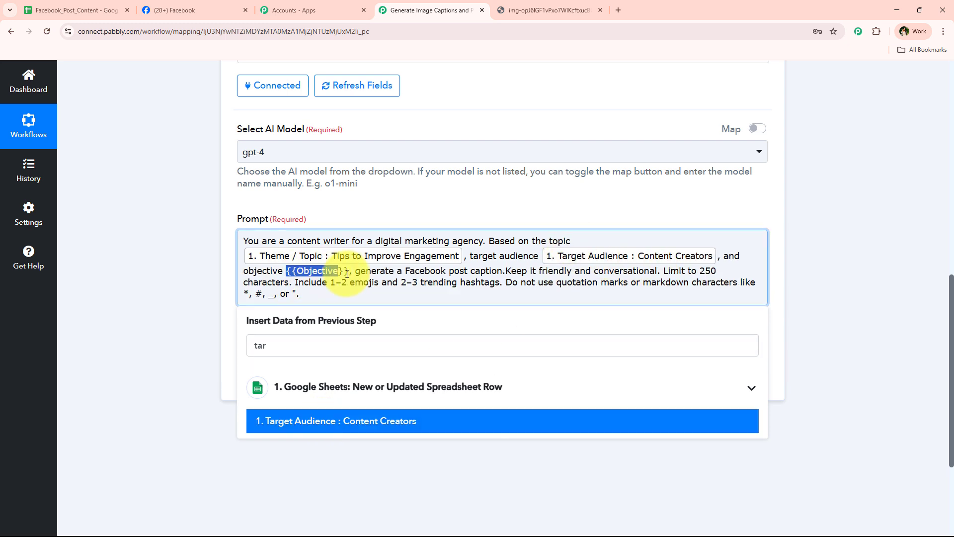
double_click(308, 345)
text(ob)
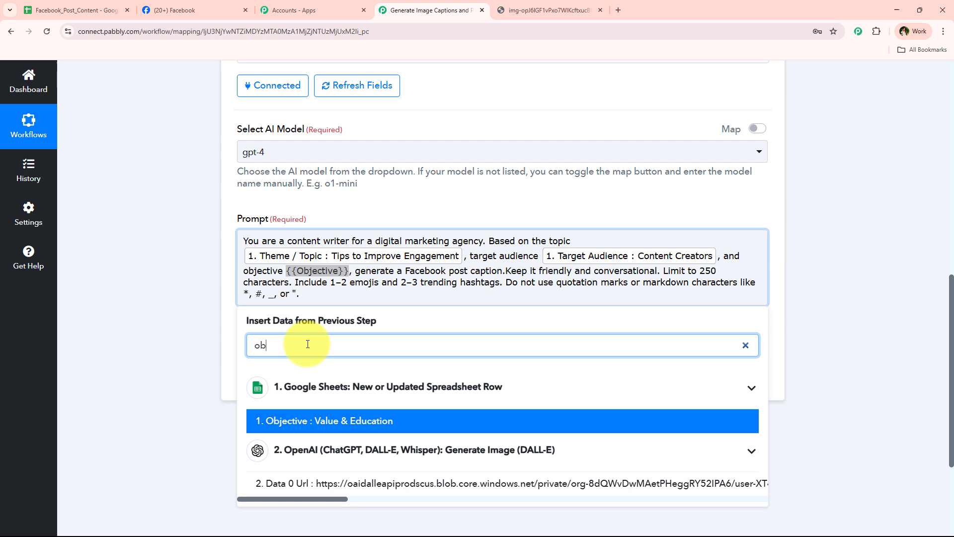
click(330, 422)
click(188, 330)
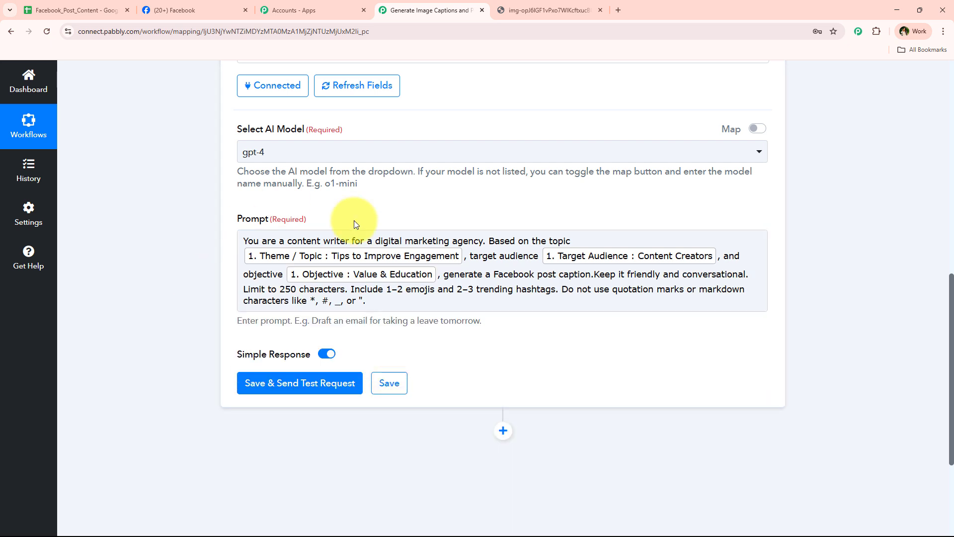
Step: Save the ChatGPT action, send a test request and enlarge the Choices 0 Message Content value to read the whole caption
click(300, 387)
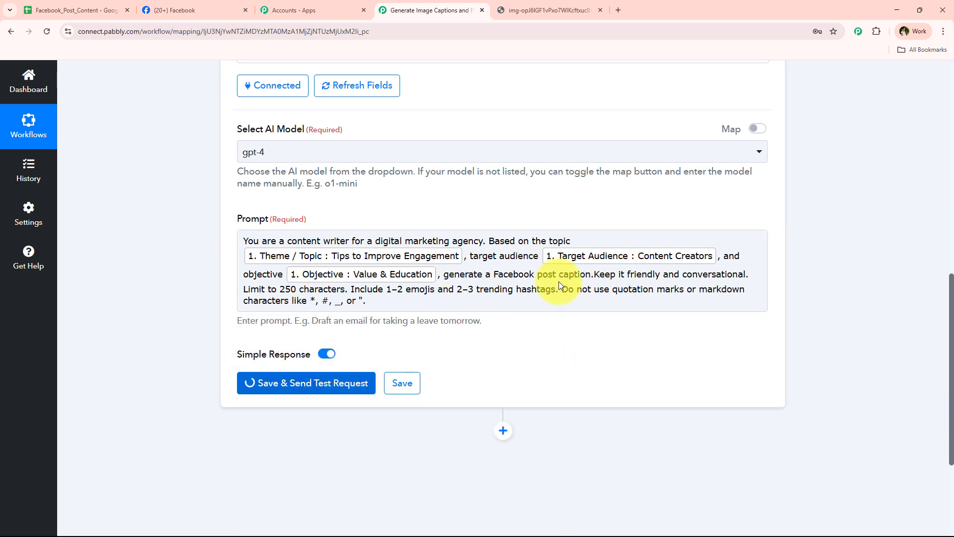
scroll(181, 248, down, 1)
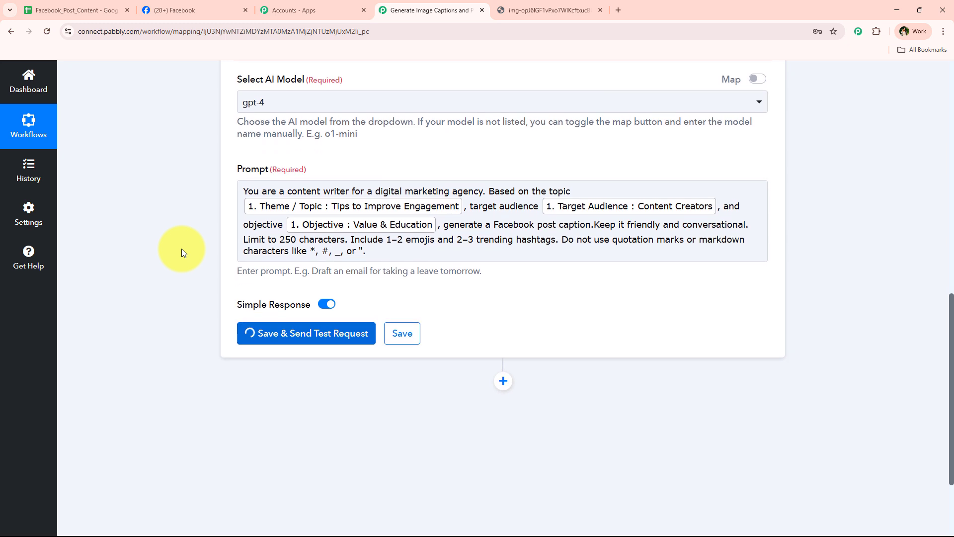
scroll(181, 255, down, 1)
scroll(472, 339, down, 4)
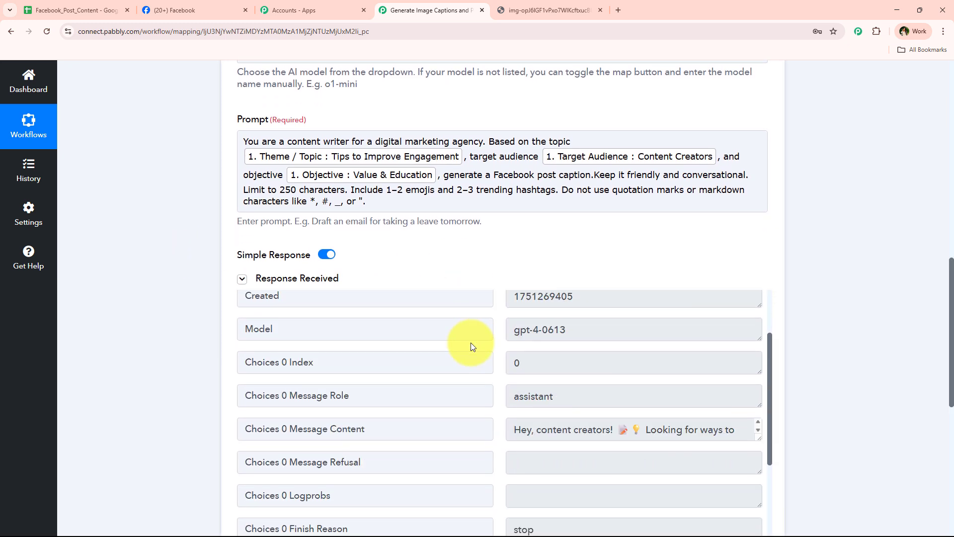
drag(761, 342, 749, 413)
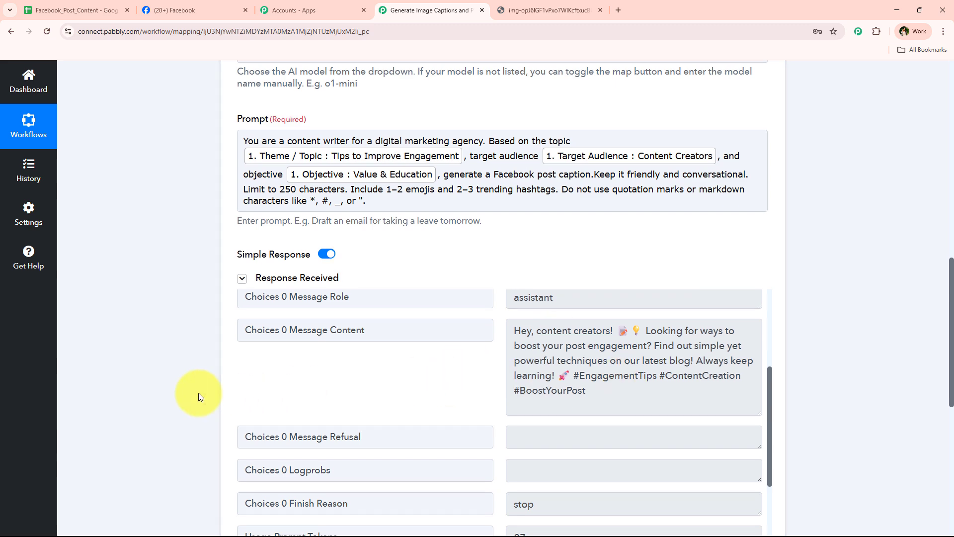
Step: Add a Facebook Pages action after the ChatGPT step and choose Create Page Photo Post as its action event
scroll(199, 396, down, 6)
scroll(198, 393, up, 2)
scroll(198, 392, down, 4)
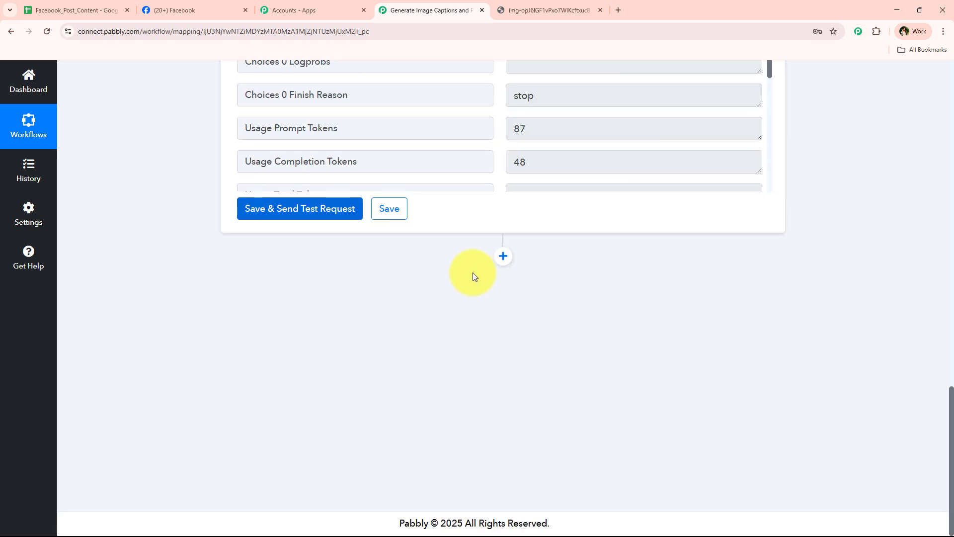
click(498, 262)
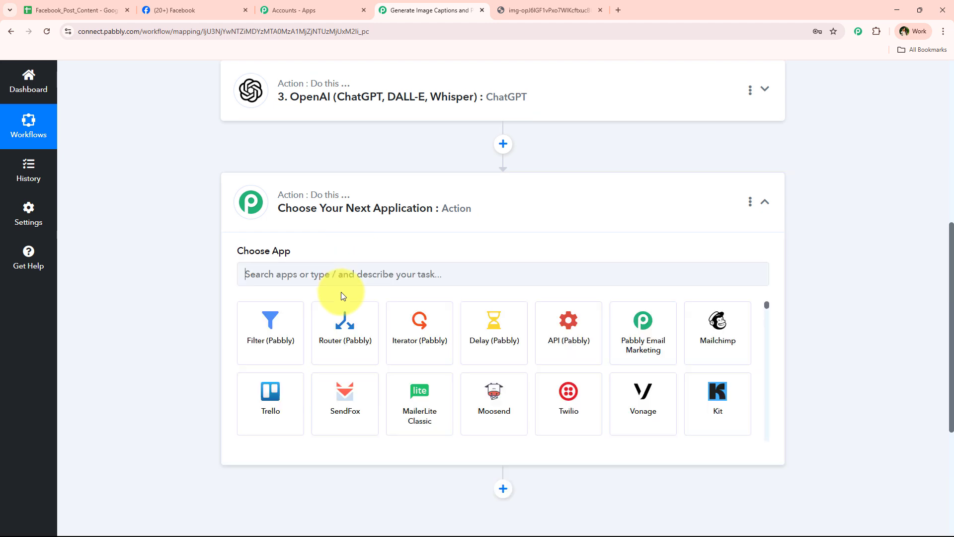
text(fa)
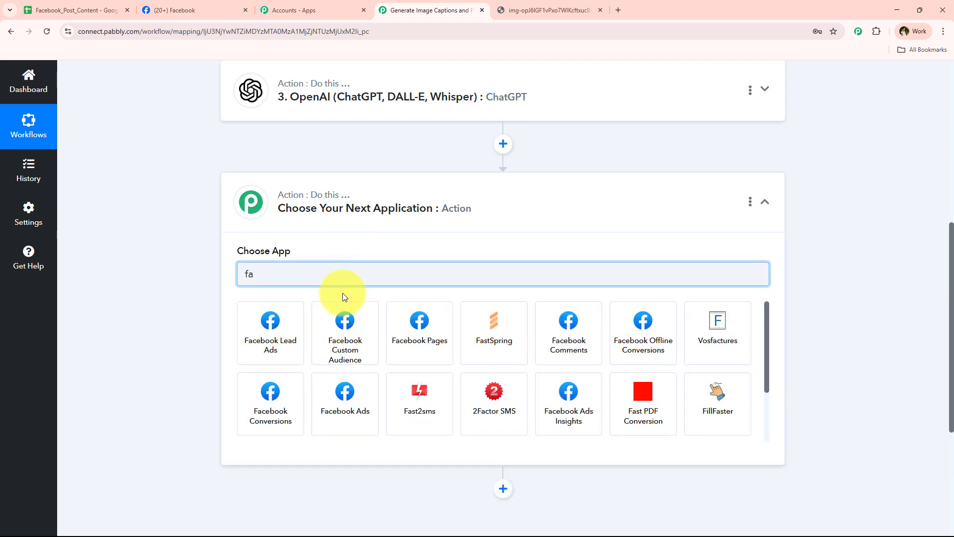
click(388, 318)
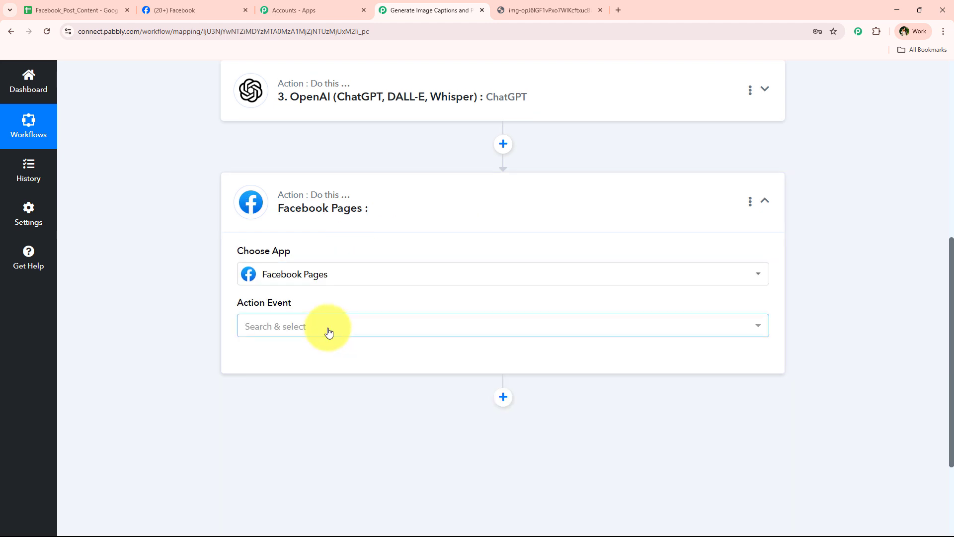
click(326, 329)
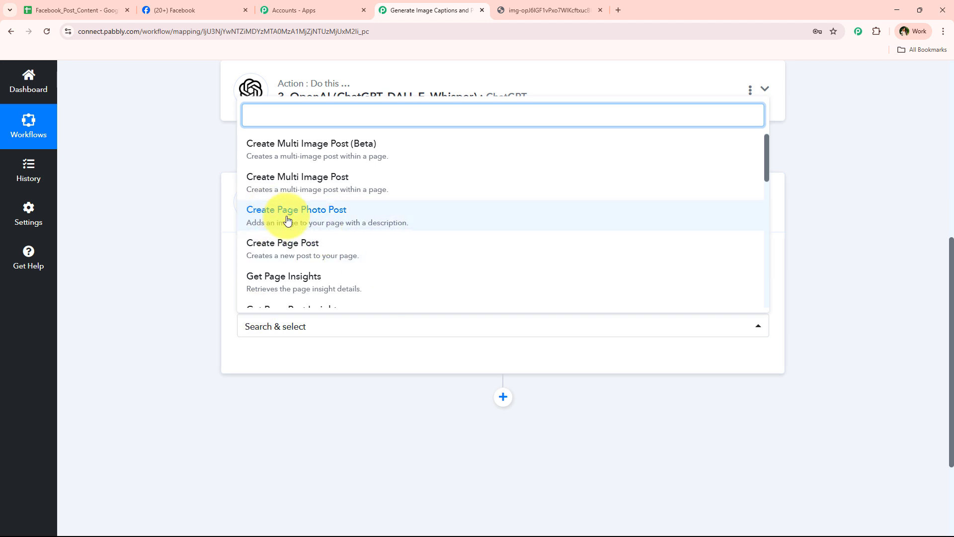
click(309, 219)
Step: Add a new Facebook Pages connection to the photo post action and authorize Pabbly Connect with the logged-in Facebook account
click(267, 359)
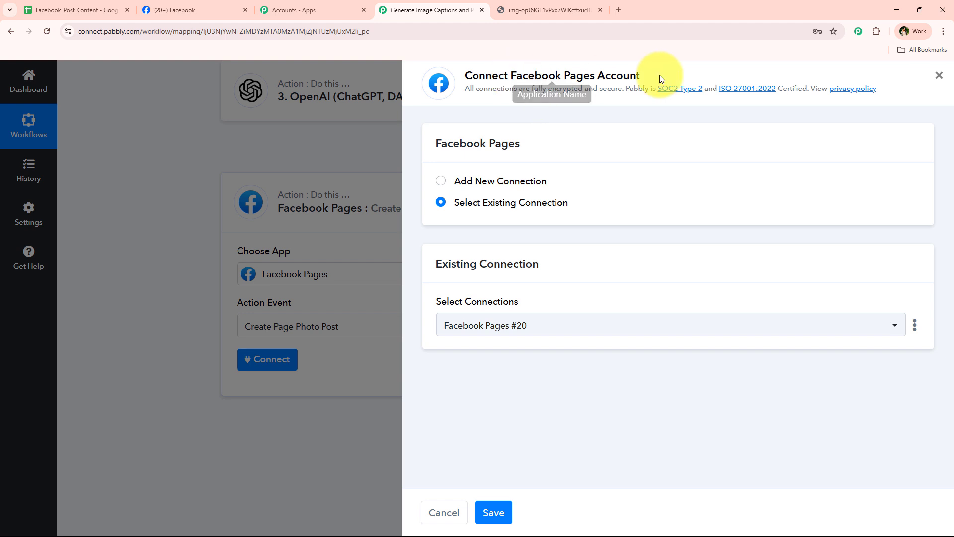
click(506, 191)
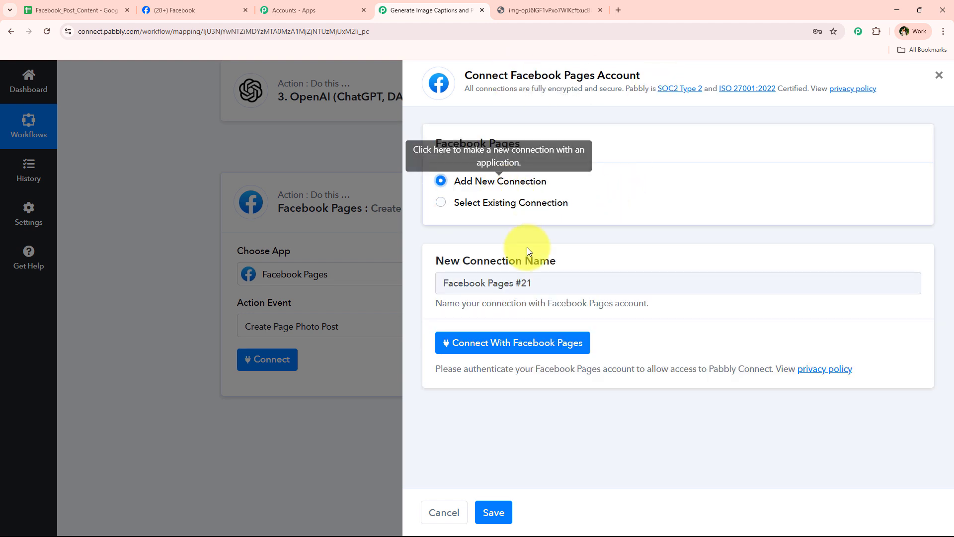
click(509, 342)
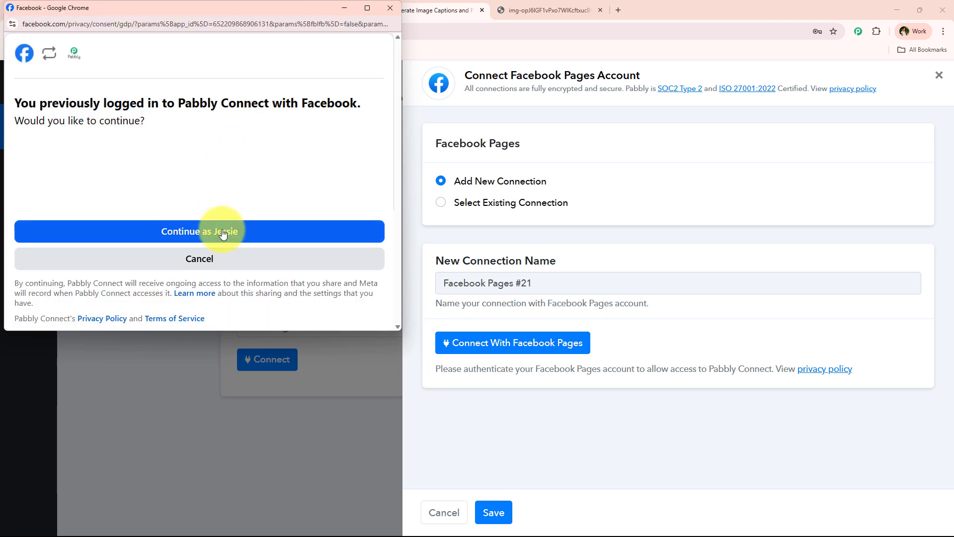
click(222, 233)
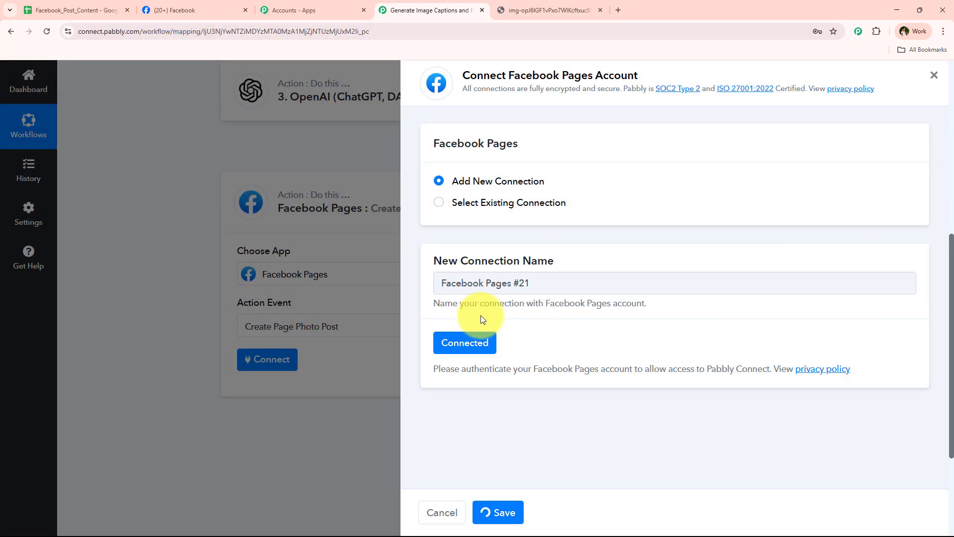
Step: Choose Digital Dynamics as the Facebook page for the photo post and compare it with the page open on Facebook
scroll(385, 329, down, 4)
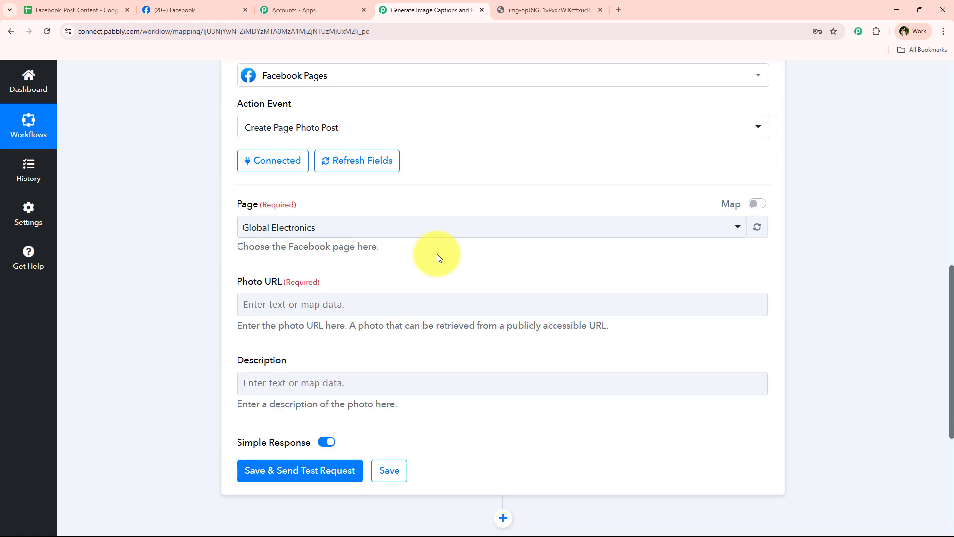
click(464, 234)
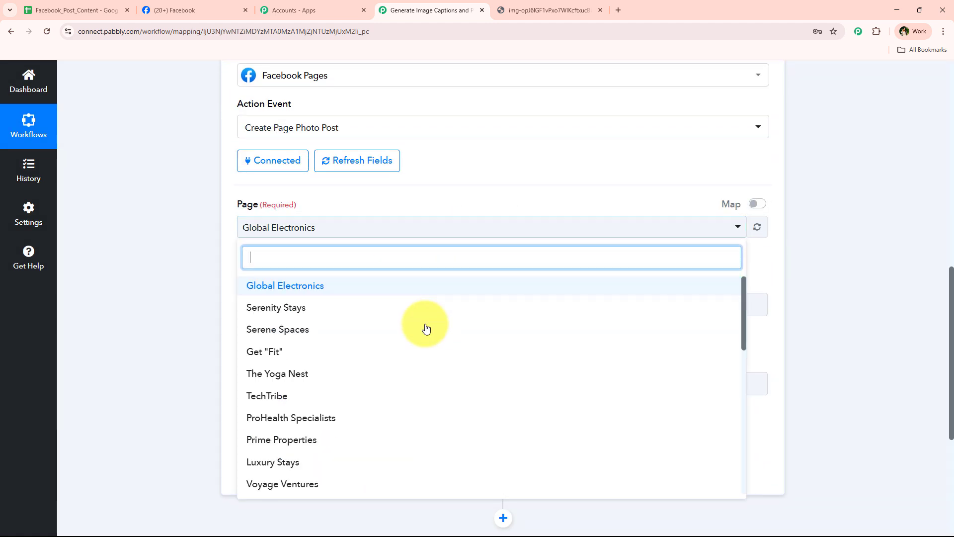
scroll(278, 412, down, 3)
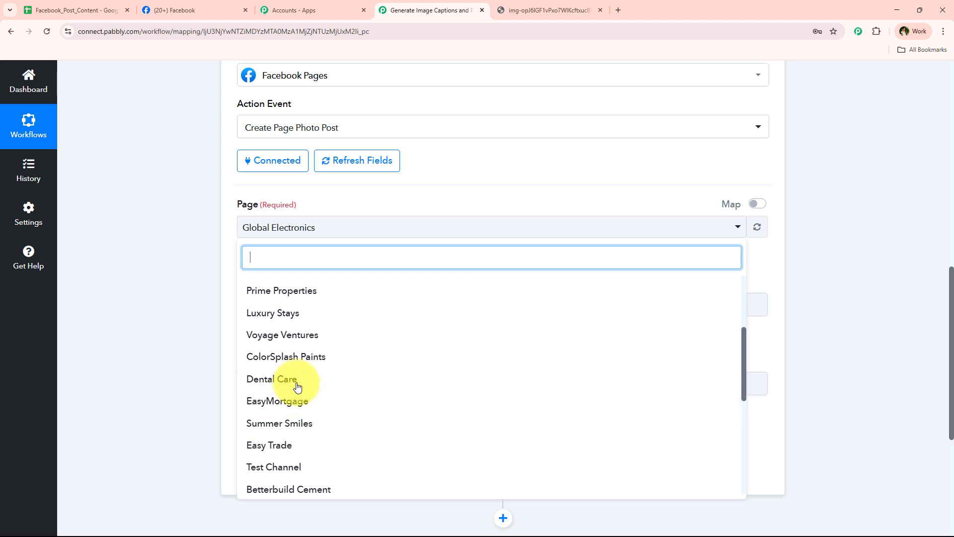
scroll(298, 407, down, 1)
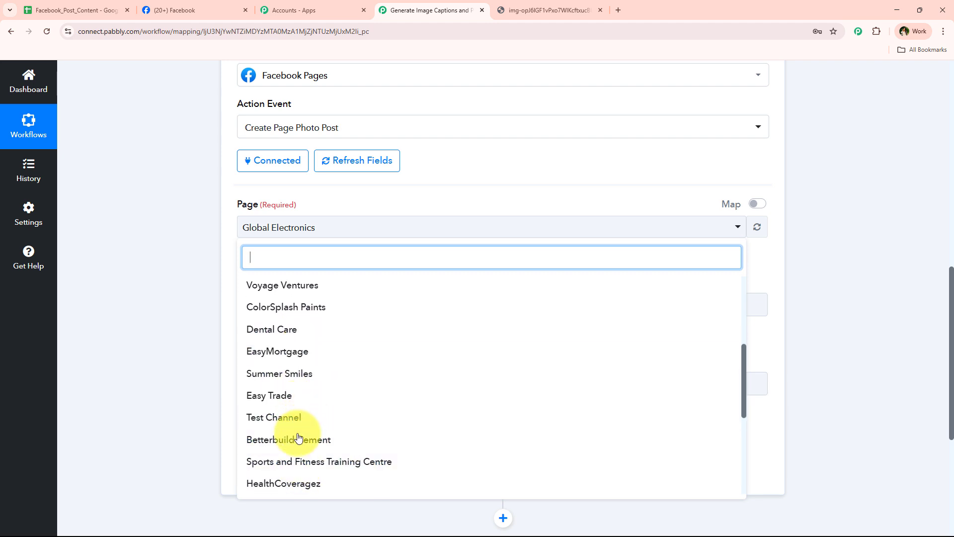
scroll(298, 428, up, 3)
scroll(305, 353, up, 1)
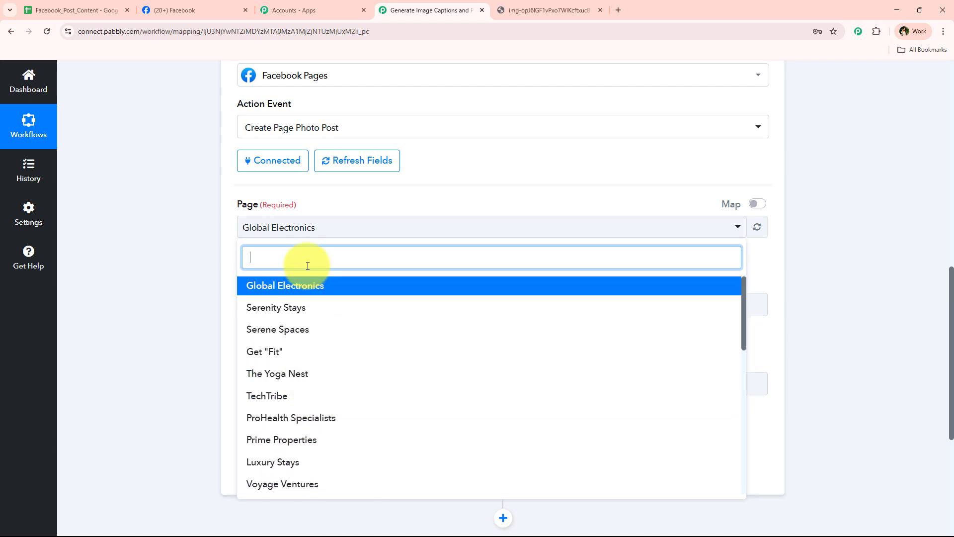
text(di)
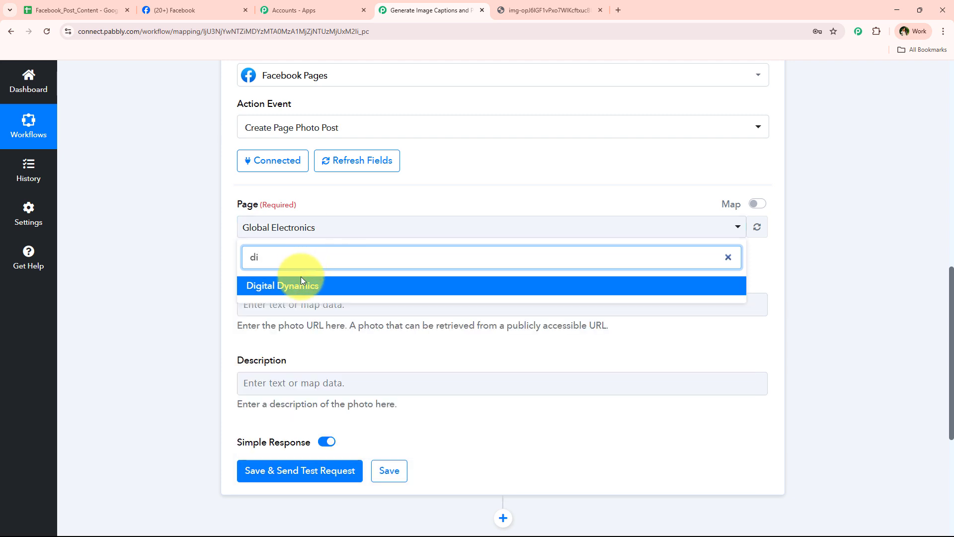
click(306, 283)
click(180, 9)
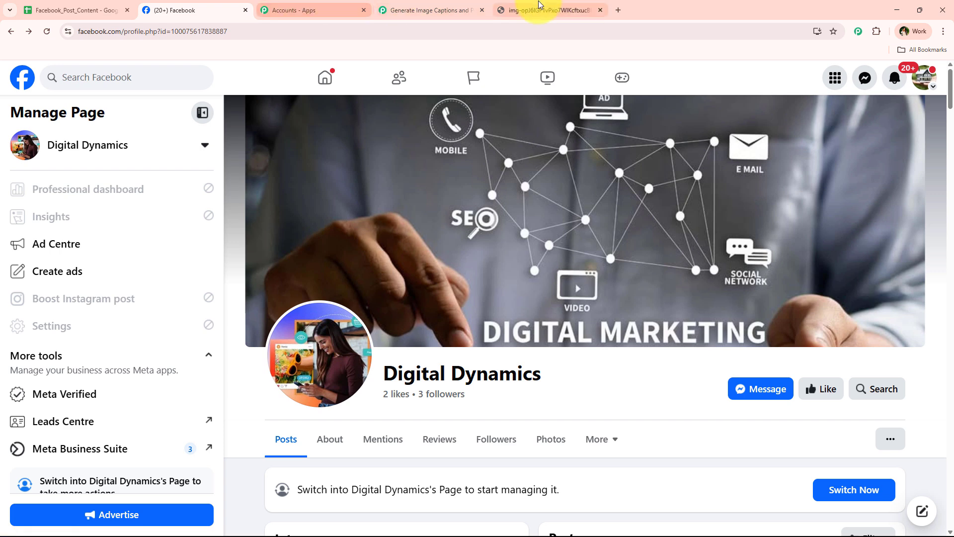
click(427, 10)
Step: Map the Data 0 Url value from the Generate Image (DALL-E) step into the Photo URL field
scroll(341, 258, down, 2)
click(326, 204)
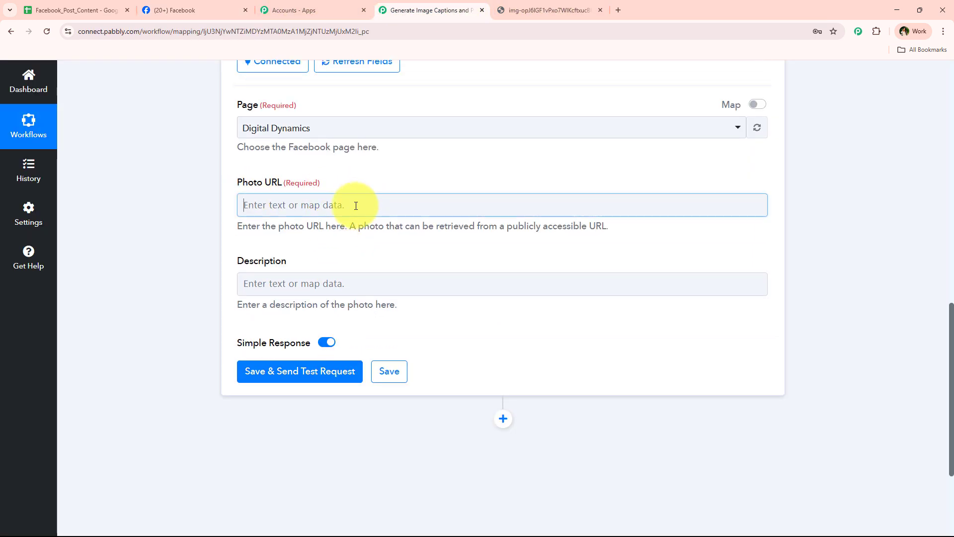
click(383, 338)
click(380, 434)
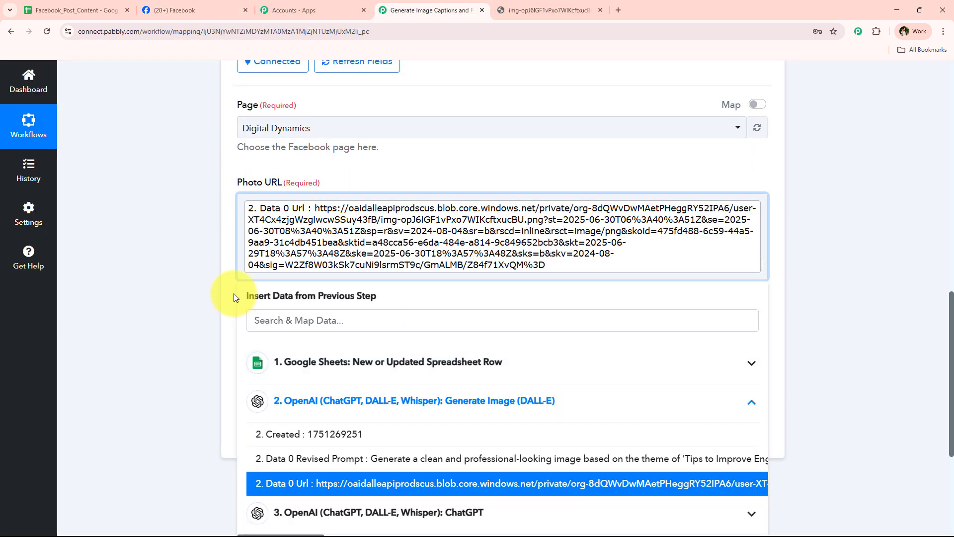
click(190, 274)
Step: Map the Choices 0 Message Content value from the ChatGPT step into the photo's Description field
scroll(190, 274, down, 2)
click(422, 248)
scroll(448, 279, down, 3)
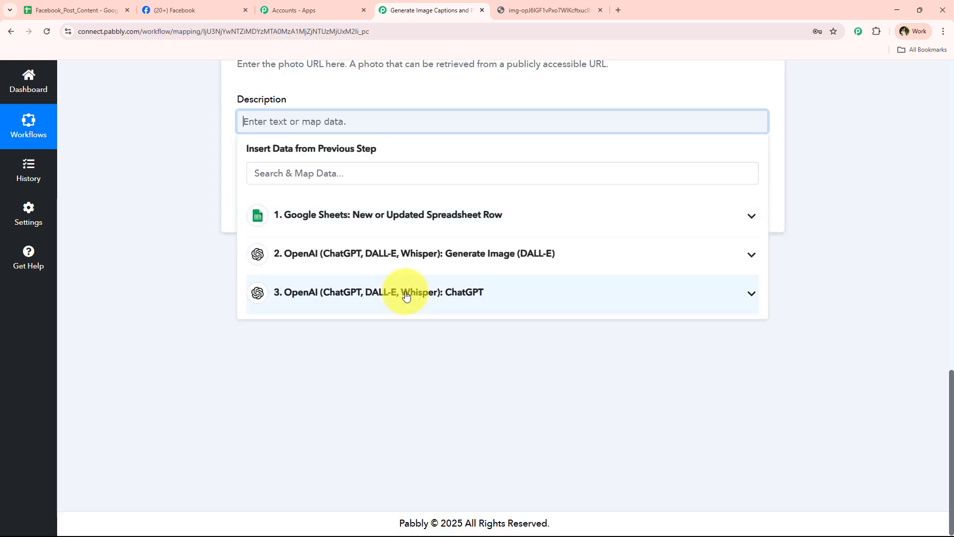
click(405, 291)
click(448, 472)
click(204, 306)
scroll(204, 306, up, 2)
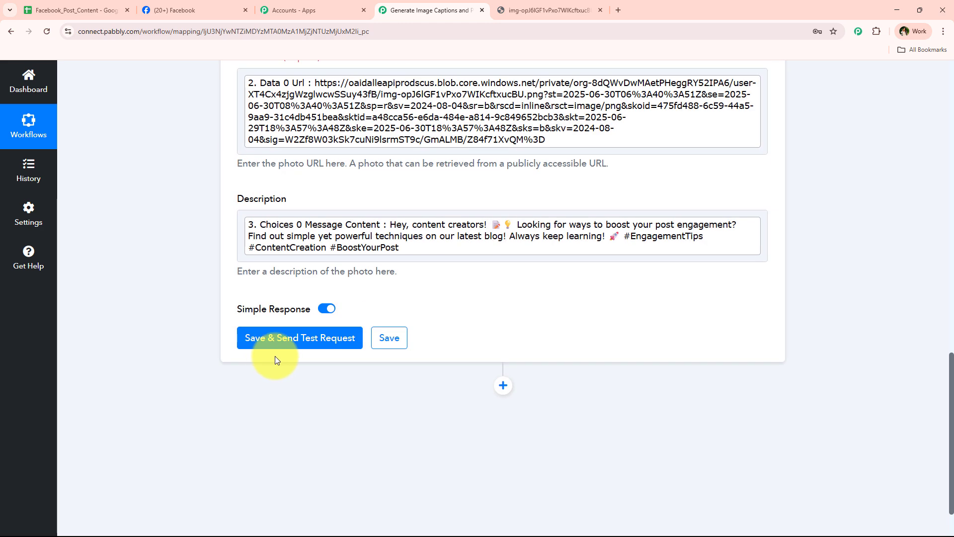
Step: Save the Facebook Pages action with a test request, check the received response and collapse the action
click(372, 343)
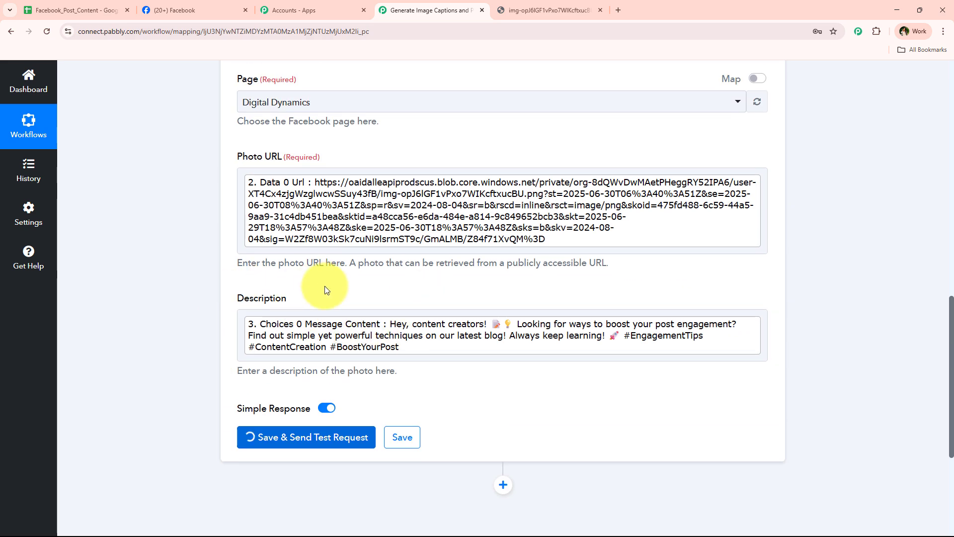
scroll(325, 299, down, 2)
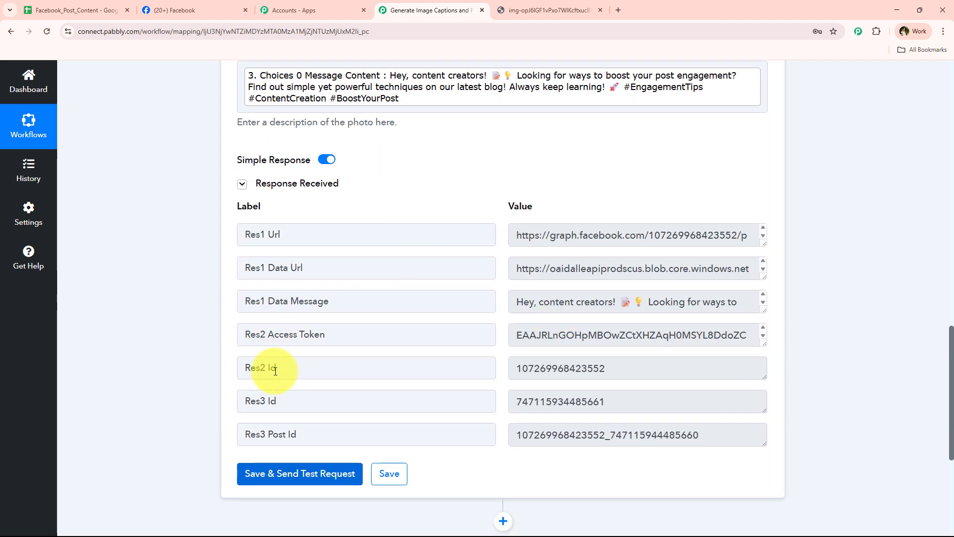
scroll(198, 373, up, 2)
scroll(198, 374, up, 10)
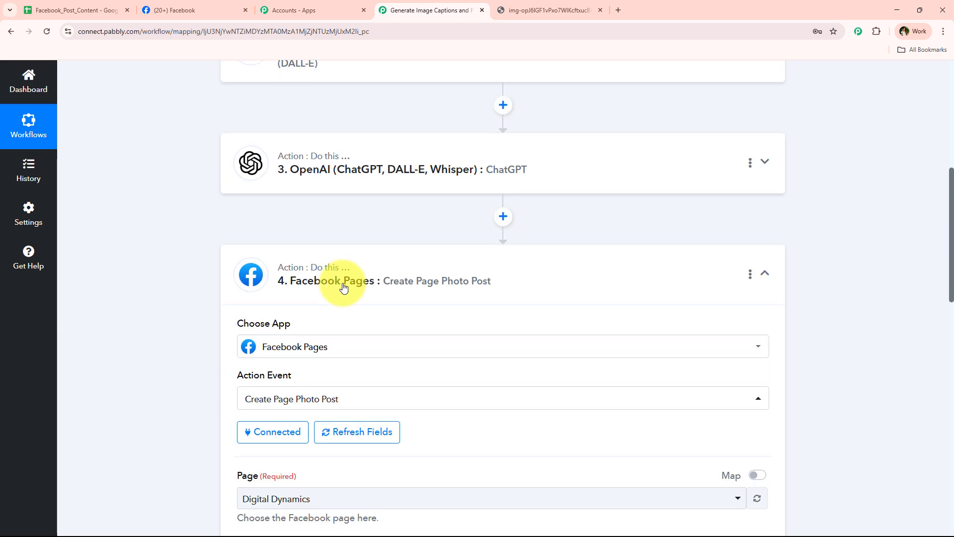
click(336, 283)
Step: Switch to Facebook, reload the Digital Dynamics page and inspect the newest post's full caption and image
click(191, 6)
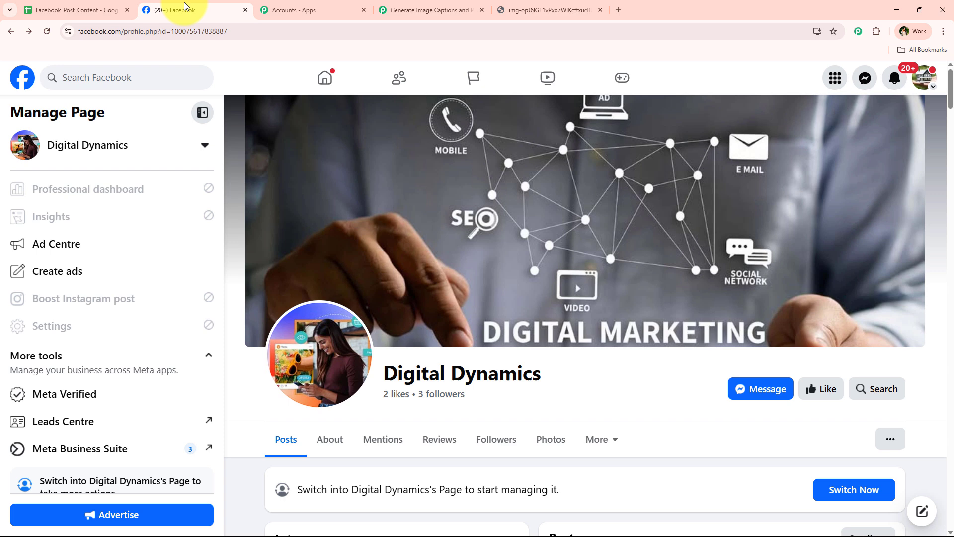
click(46, 31)
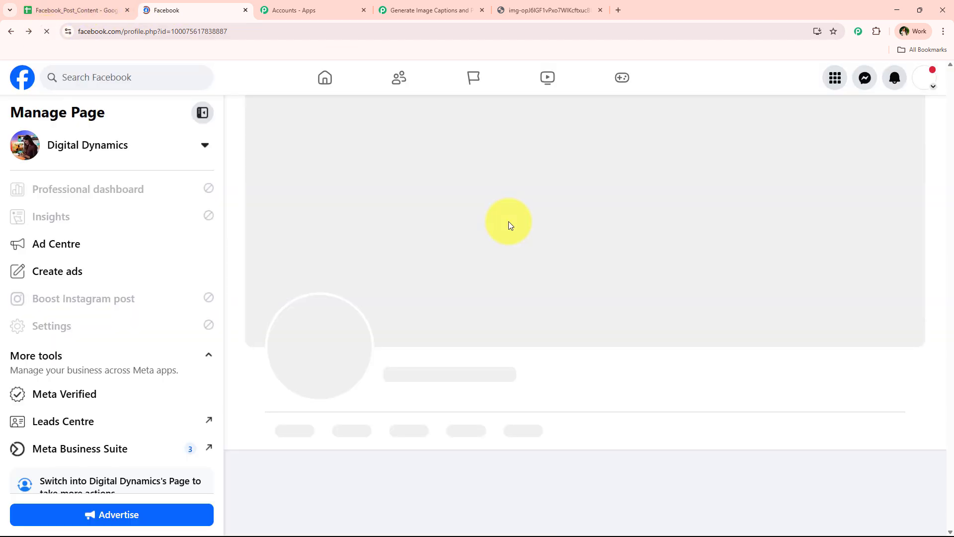
scroll(505, 228, down, 10)
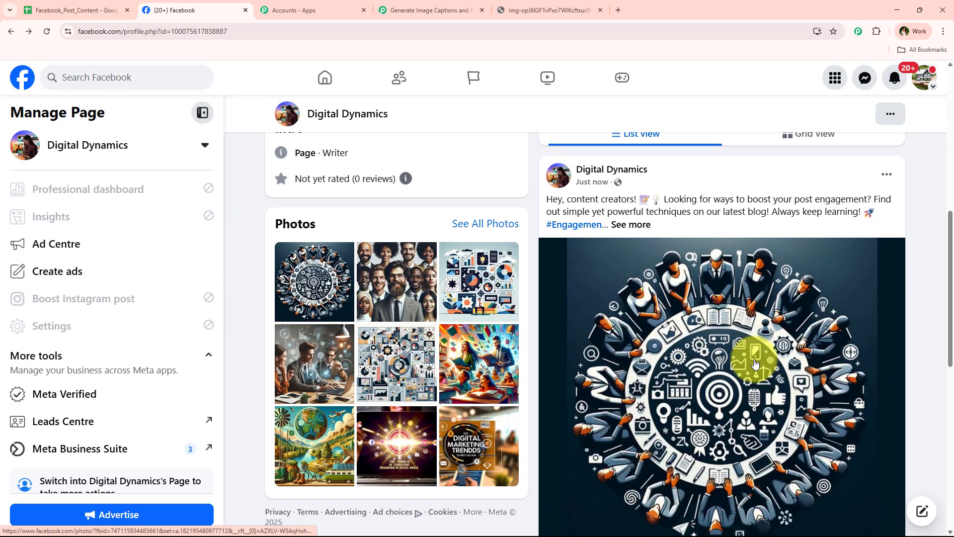
click(630, 202)
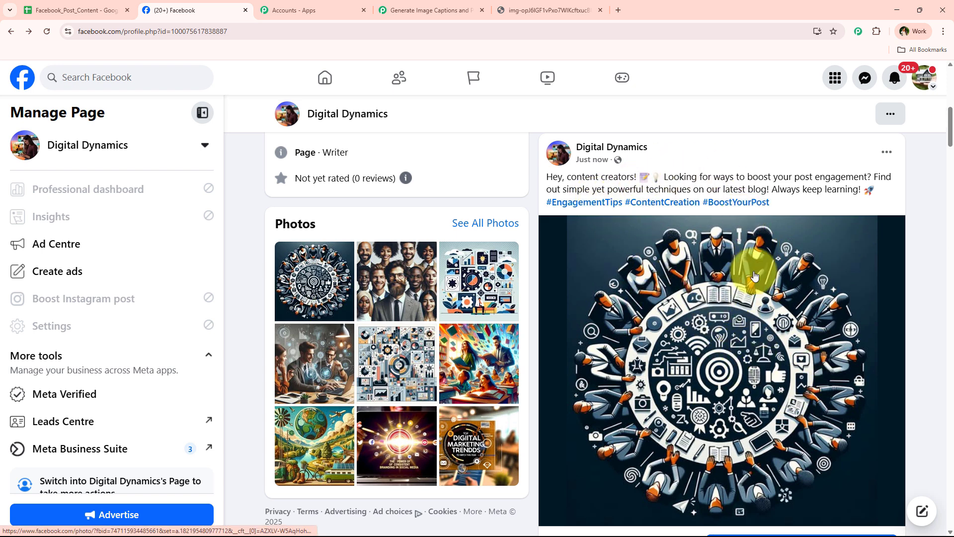
scroll(691, 393, down, 2)
scroll(690, 393, up, 2)
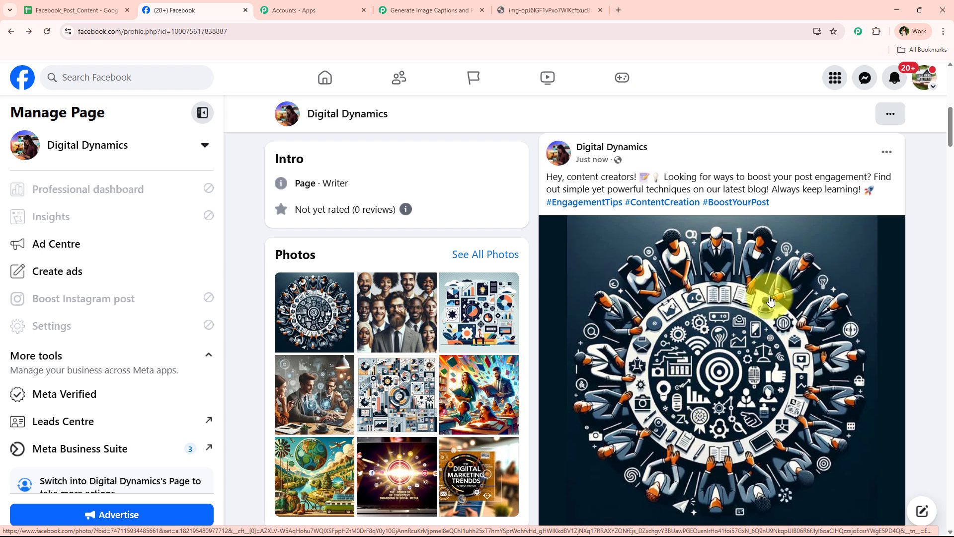
Step: Review the workflow's trigger and actions in Pabbly Connect against the Facebook_Post_Content sheet rows and the published Facebook post
click(462, 10)
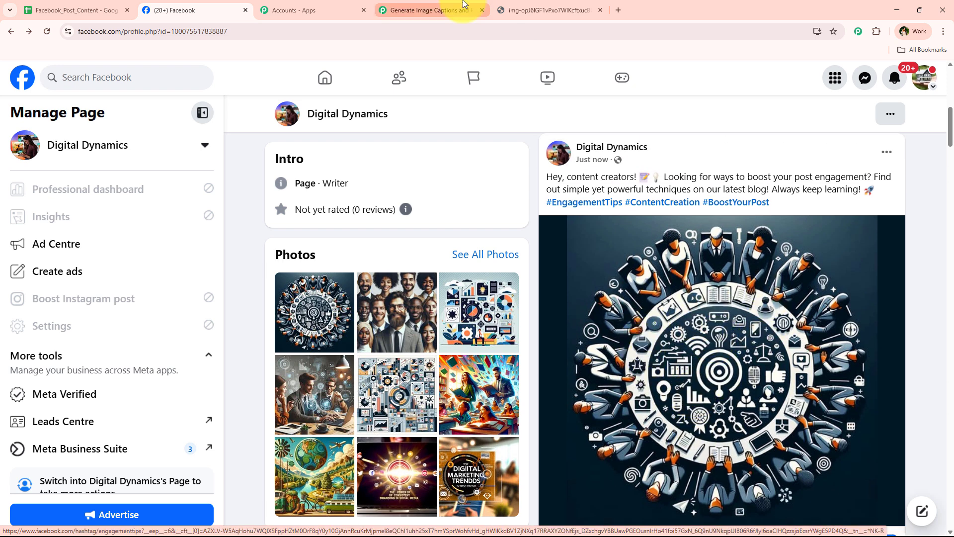
scroll(192, 366, up, 5)
scroll(195, 364, up, 1)
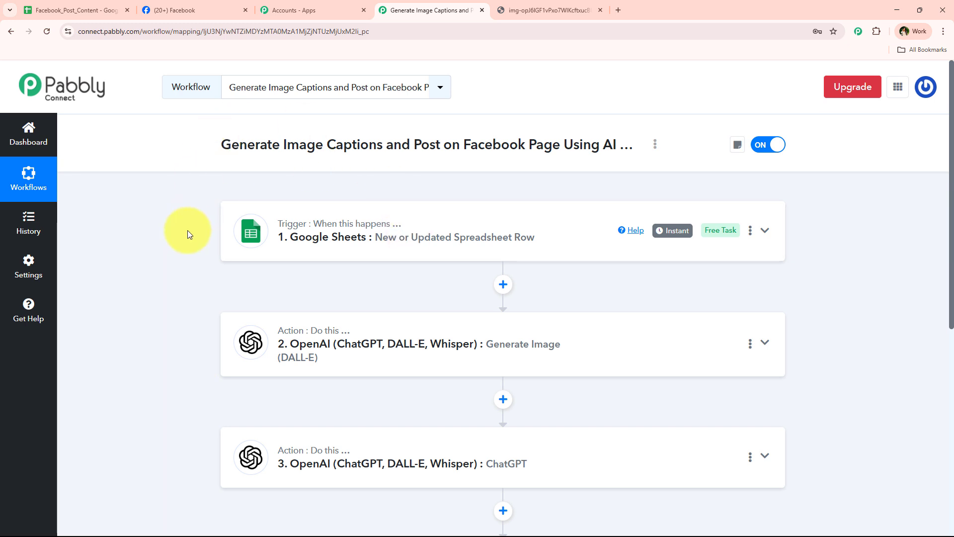
click(77, 10)
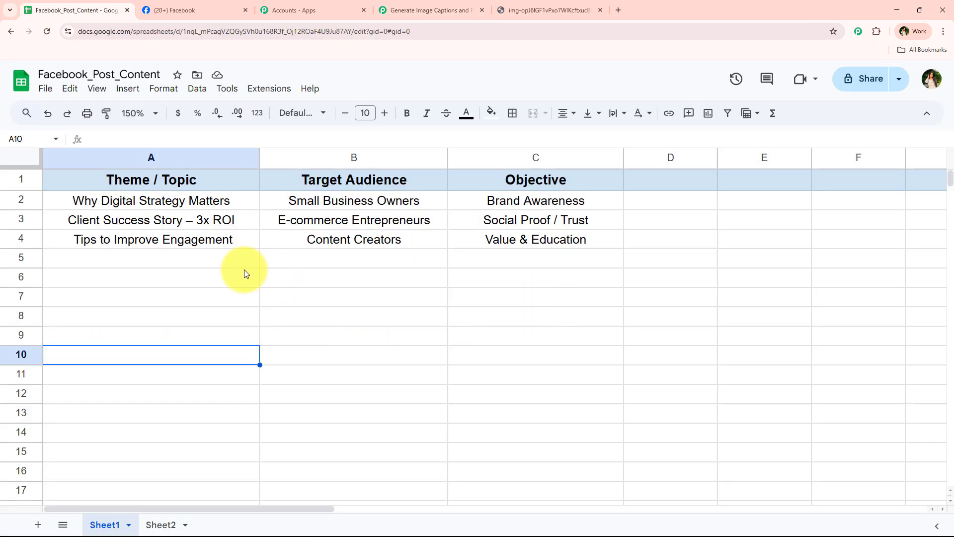
drag(243, 269, 611, 243)
click(446, 342)
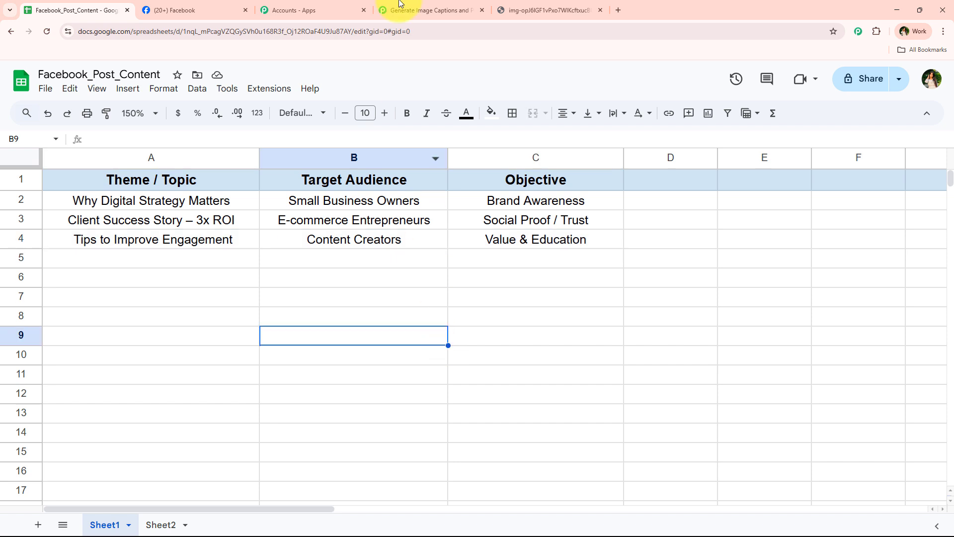
click(230, 6)
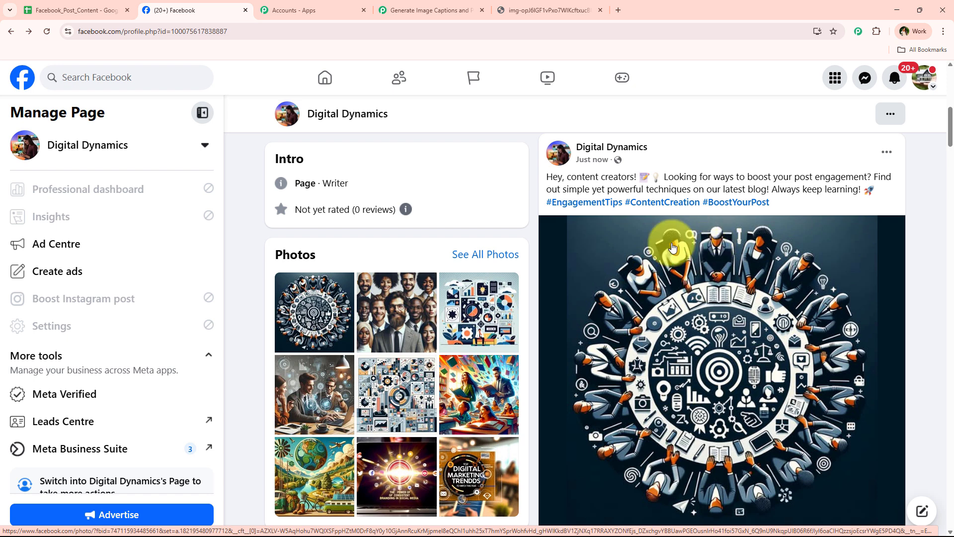
click(415, 7)
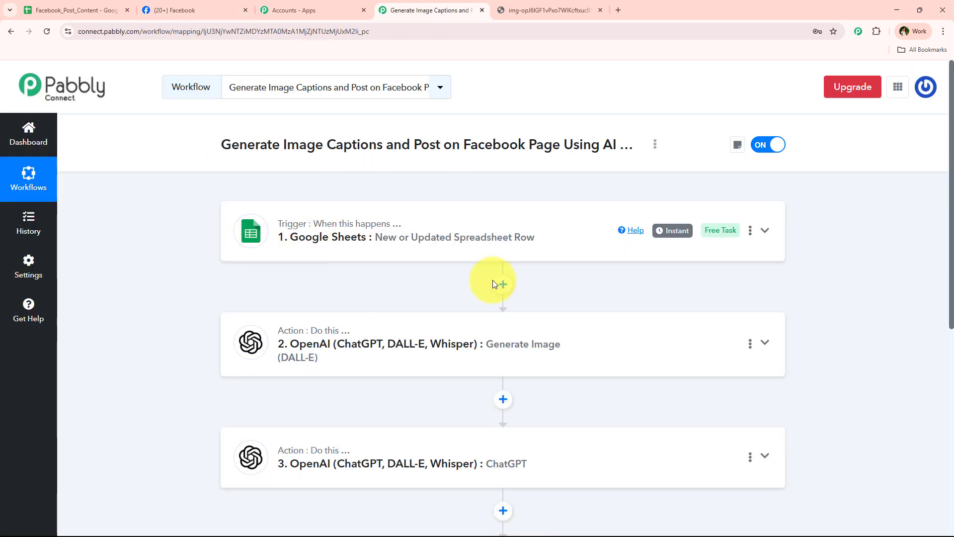
scroll(397, 283, down, 2)
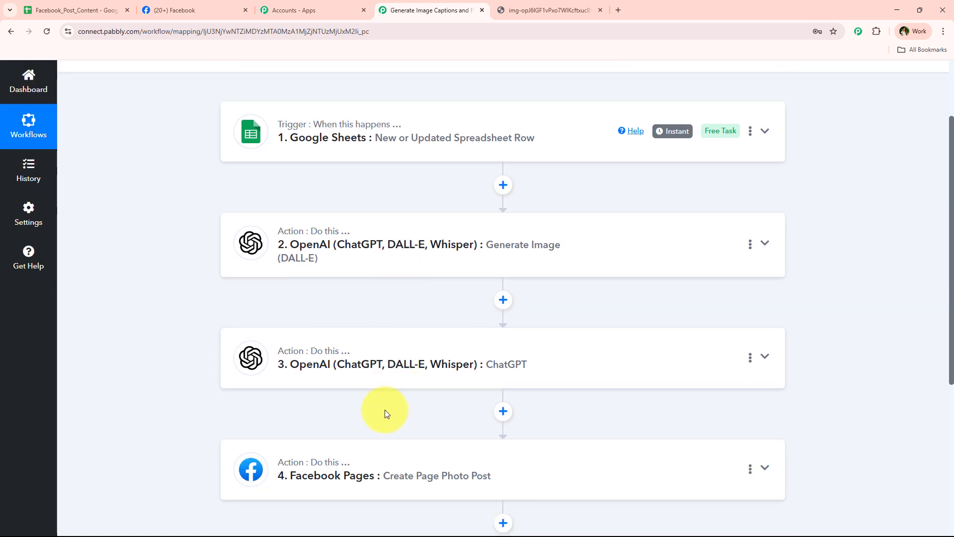
scroll(387, 413, up, 2)
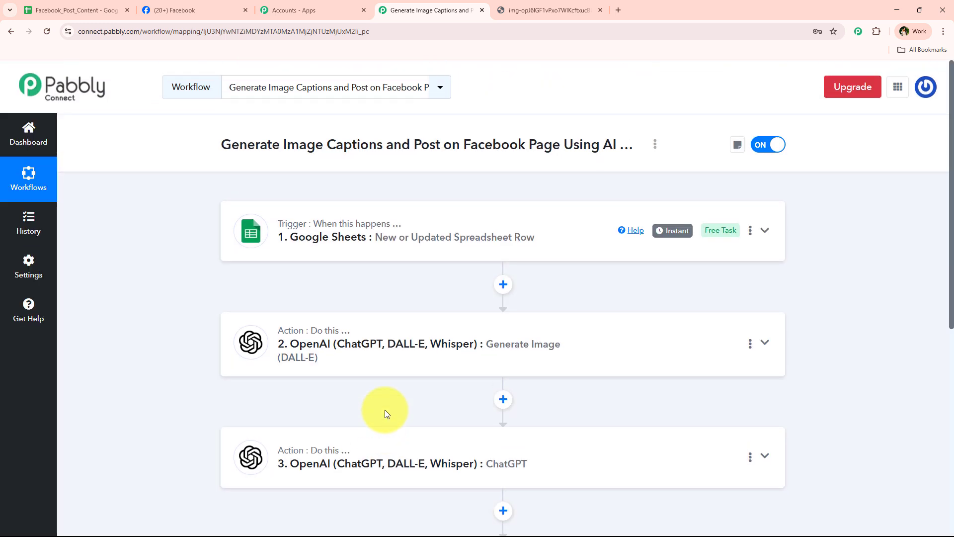